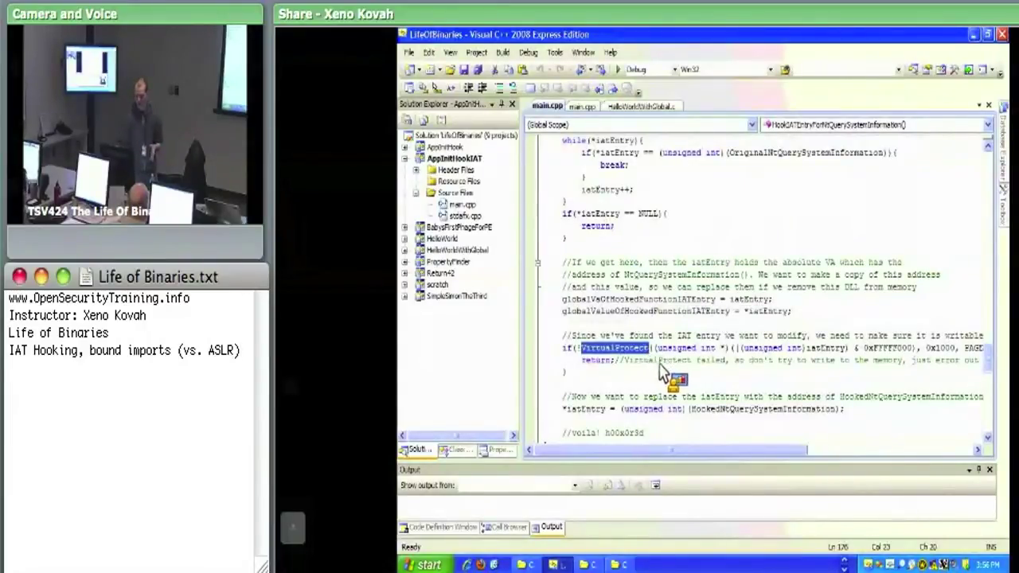
Step: Examine the line that replaces iatEntry with the address of HookedNtQuerySystemInformation in the AppInitHookIAT main.cpp
scroll(648, 366, down, 1)
double_click(601, 372)
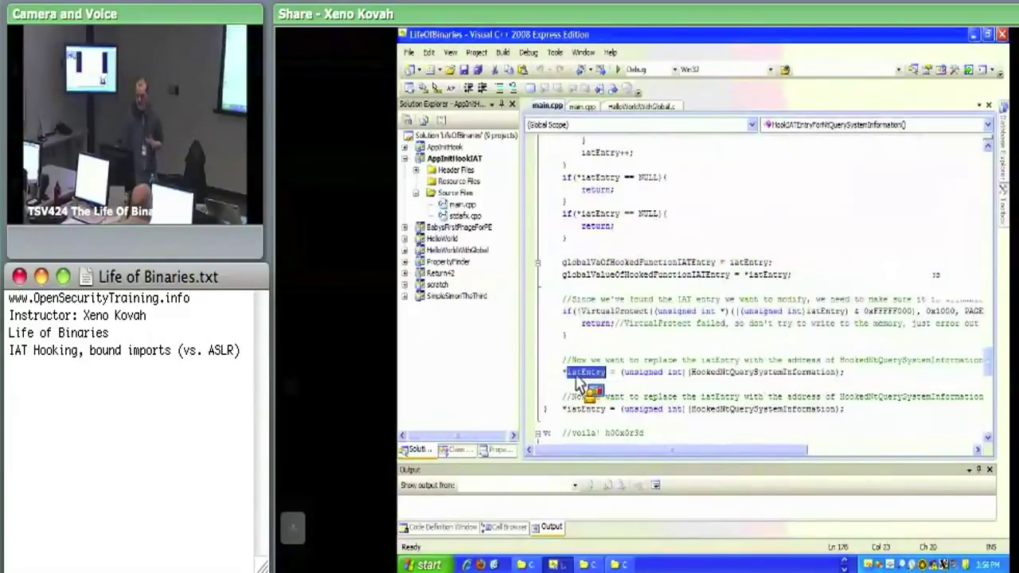
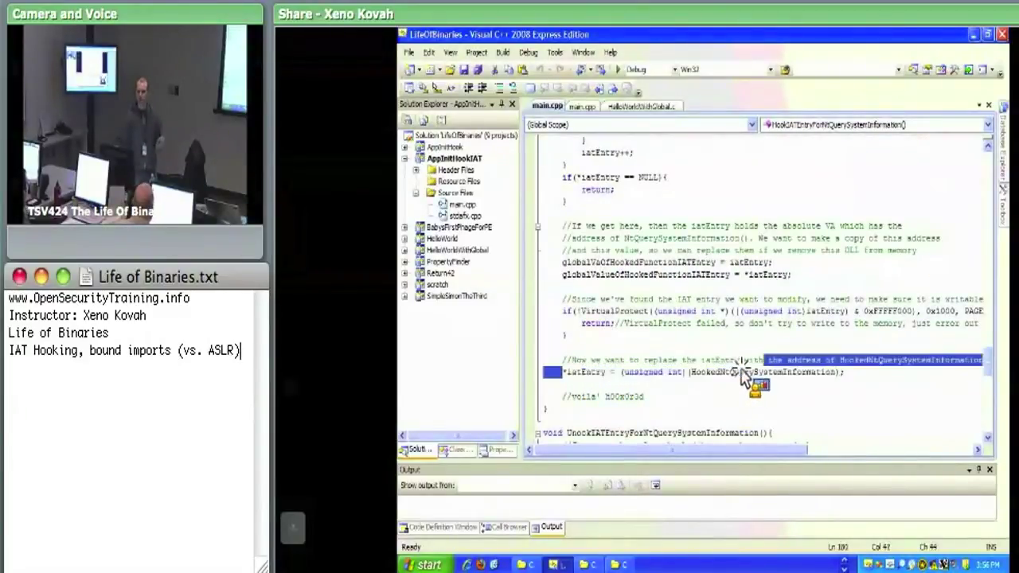
double_click(762, 372)
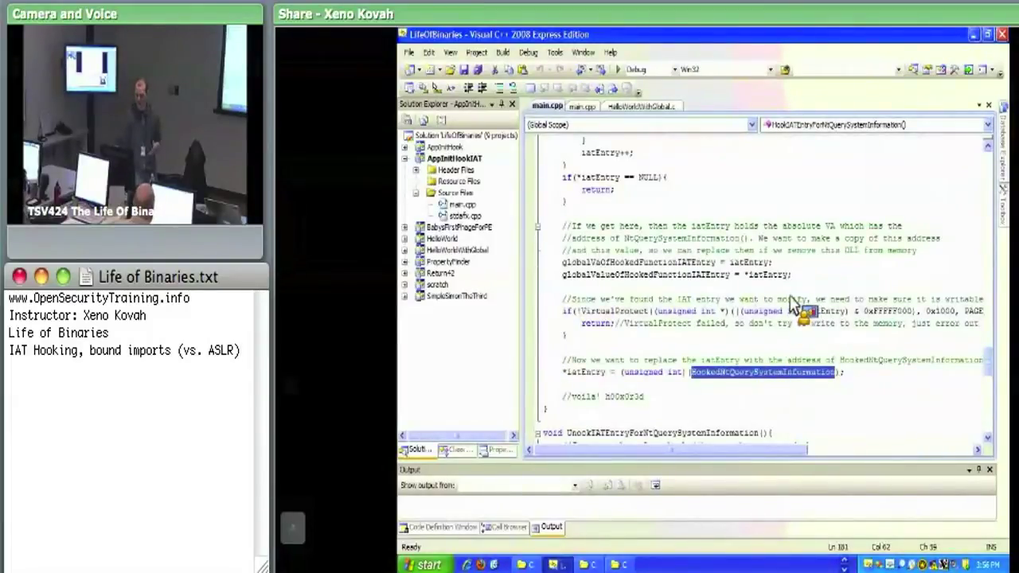
Step: Go to the definition of HookedNtQuerySystemInformation and highlight "calc.exe" in its image name comparison
right_click(803, 271)
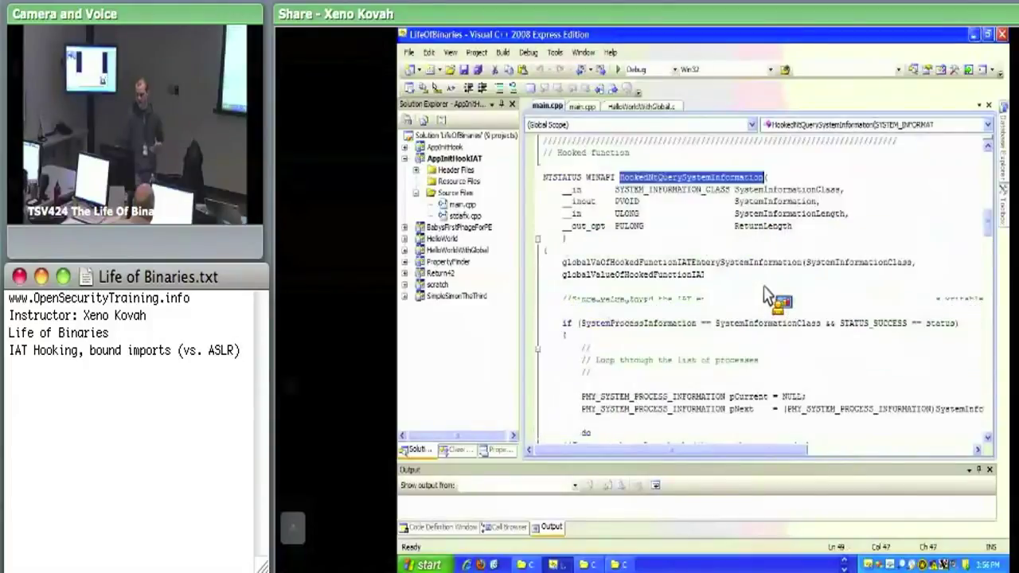
scroll(768, 293, down, 3)
scroll(764, 293, down, 3)
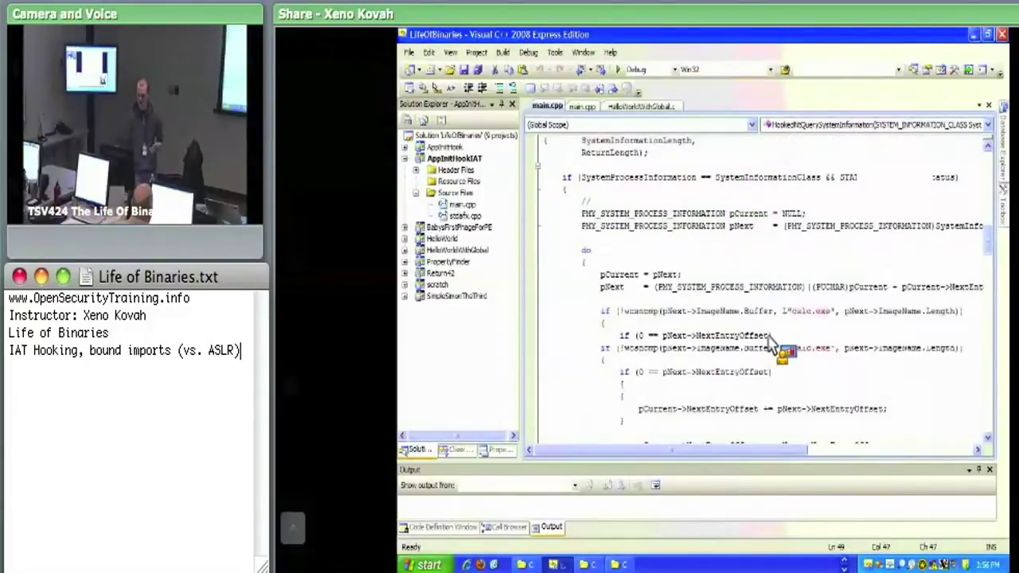
drag(834, 275, 803, 274)
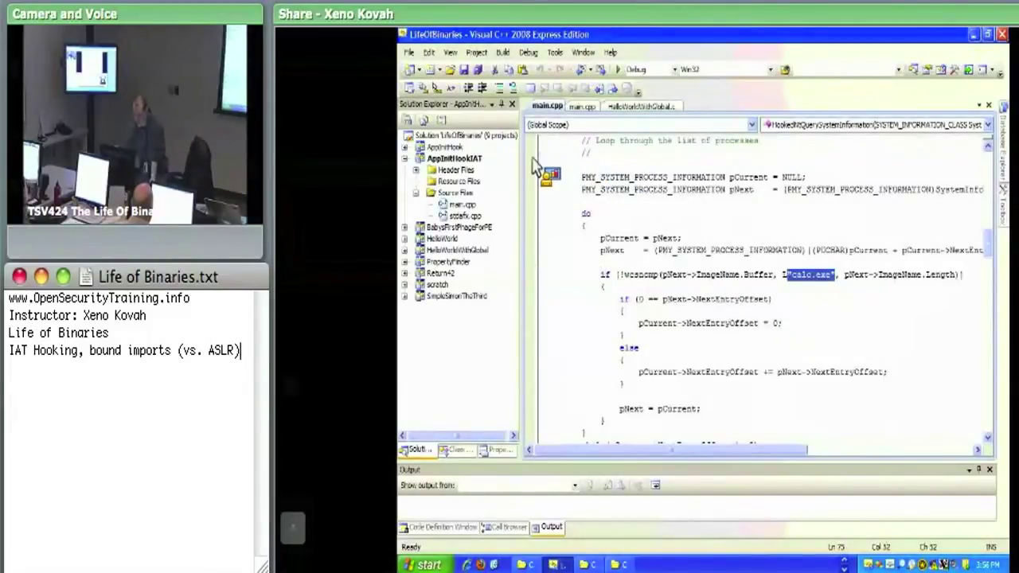
Step: Build the AppInitHookIAT project and check the build output
mouse_move(478, 165)
mouse_down()
mouse_move(487, 155)
mouse_move(471, 170)
mouse_up()
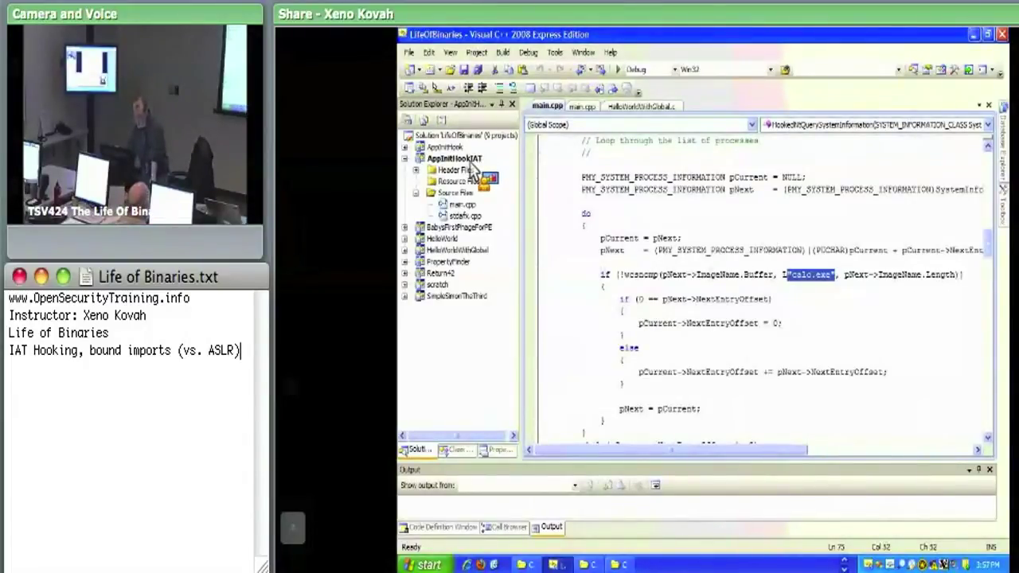
right_click(476, 169)
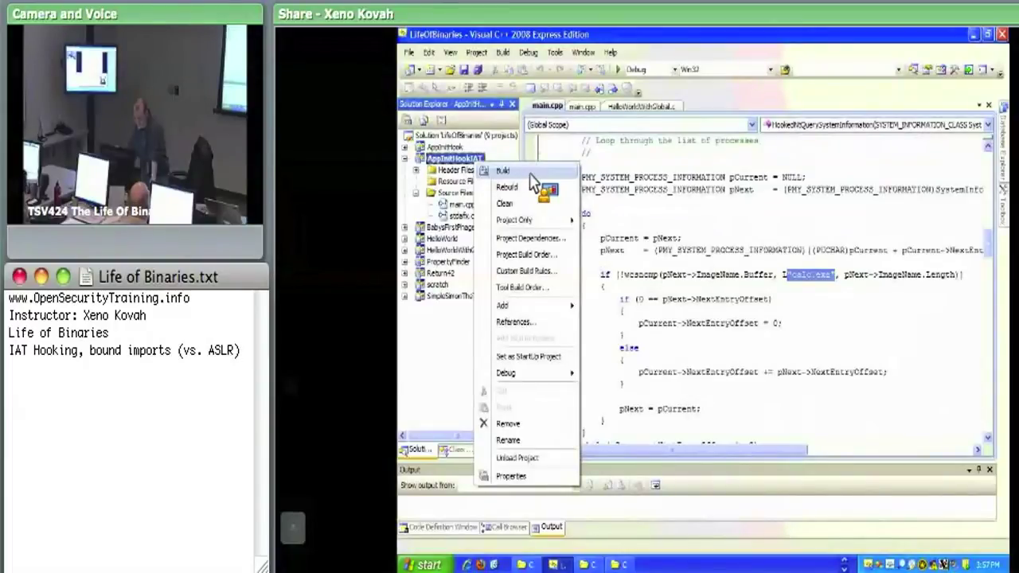
click(503, 170)
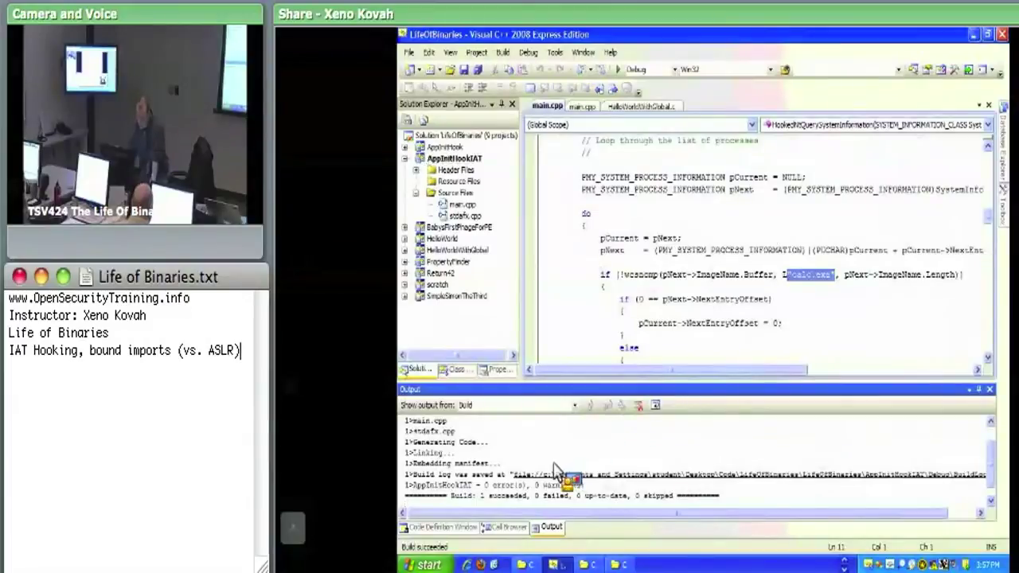
double_click(507, 485)
click(511, 502)
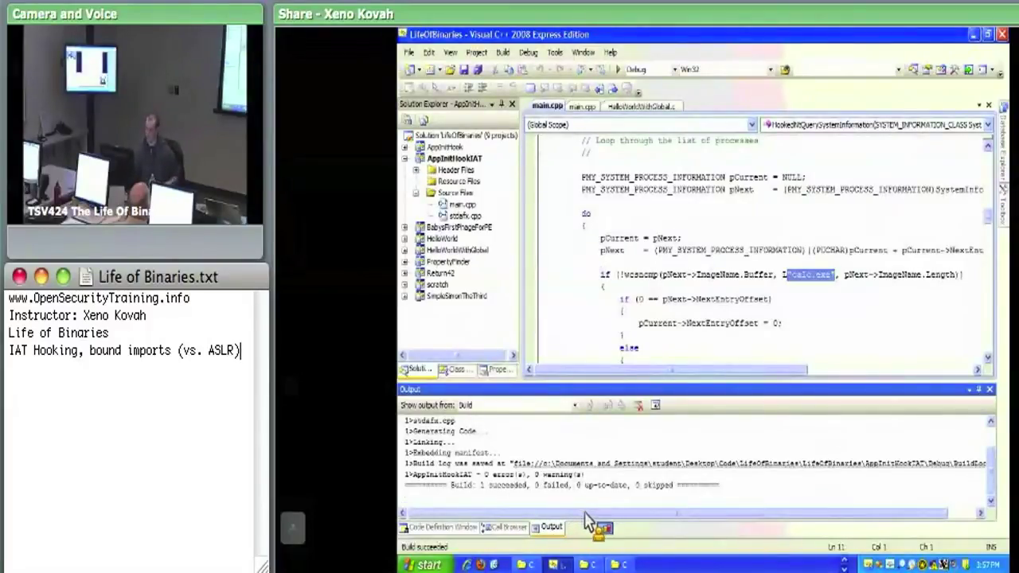
Step: Switch to Windows Explorer, open the LifeOfBinaries solution's Debug folder and select AppInitHookIAT.dll
click(608, 564)
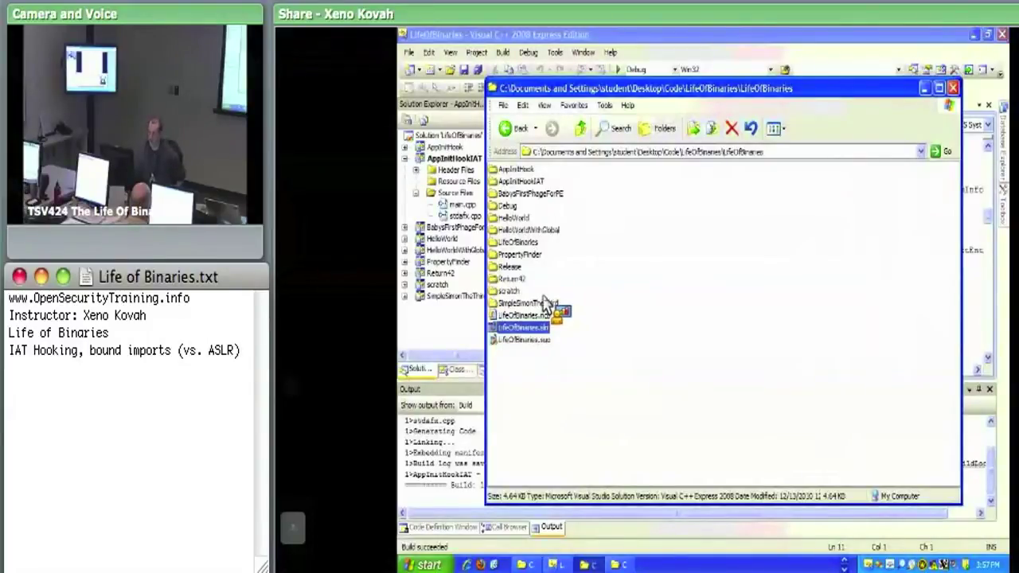
double_click(512, 209)
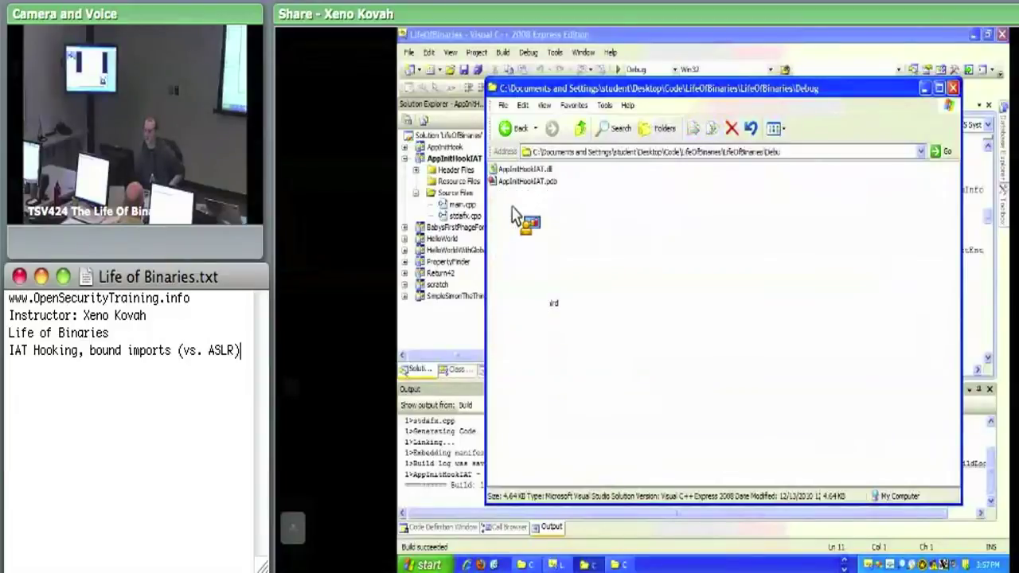
click(531, 172)
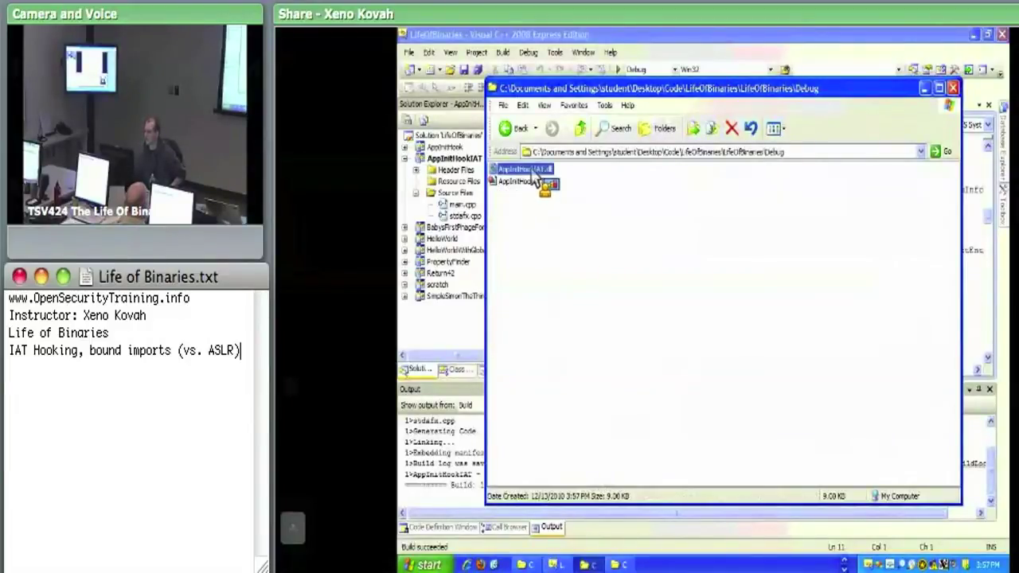
drag(665, 151, 756, 152)
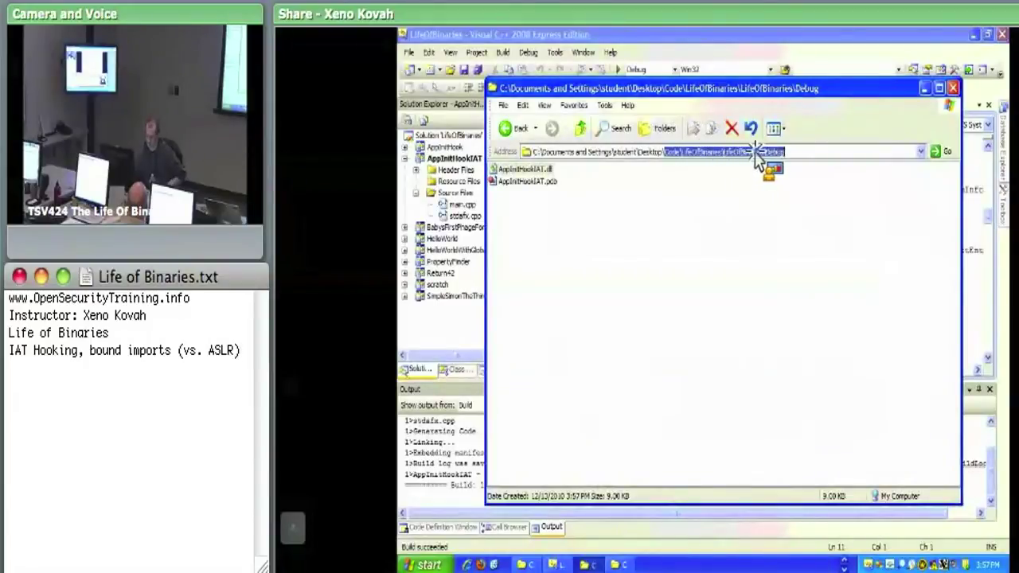
click(637, 177)
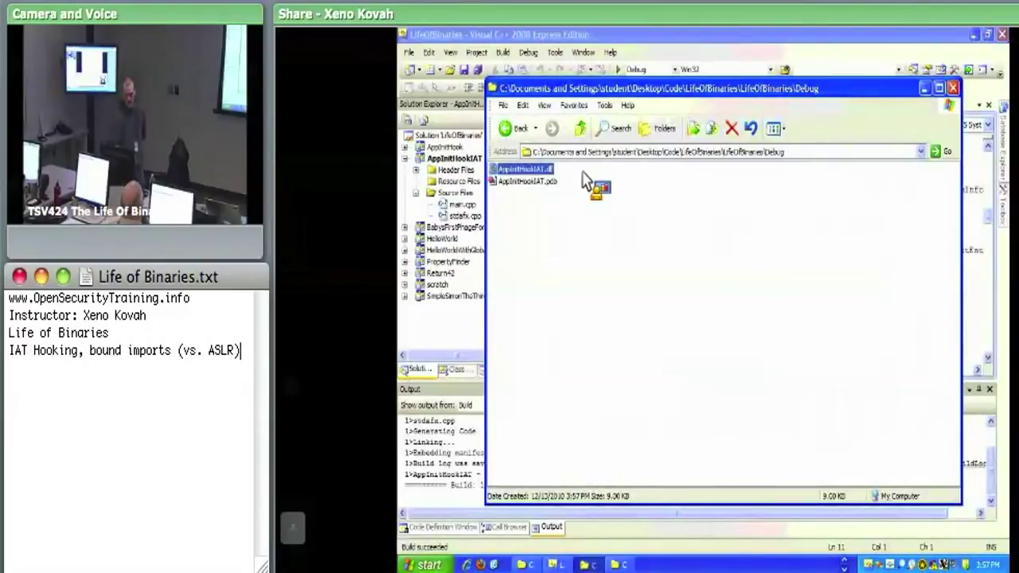
drag(583, 182, 543, 172)
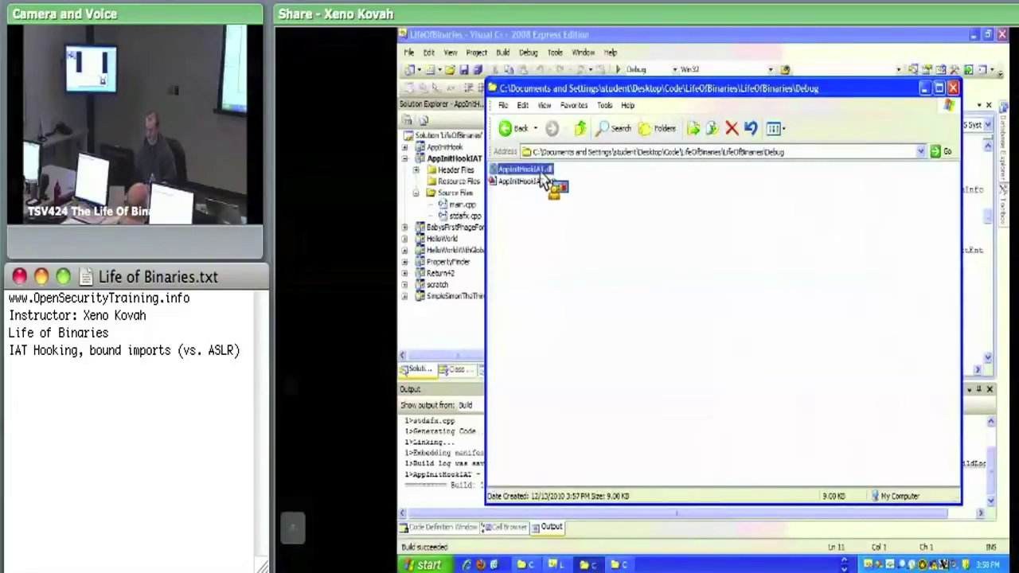
Step: Copy AppInitHookIAT.dll from the Debug folder into the root of C:\ using the second Explorer window
right_click(543, 172)
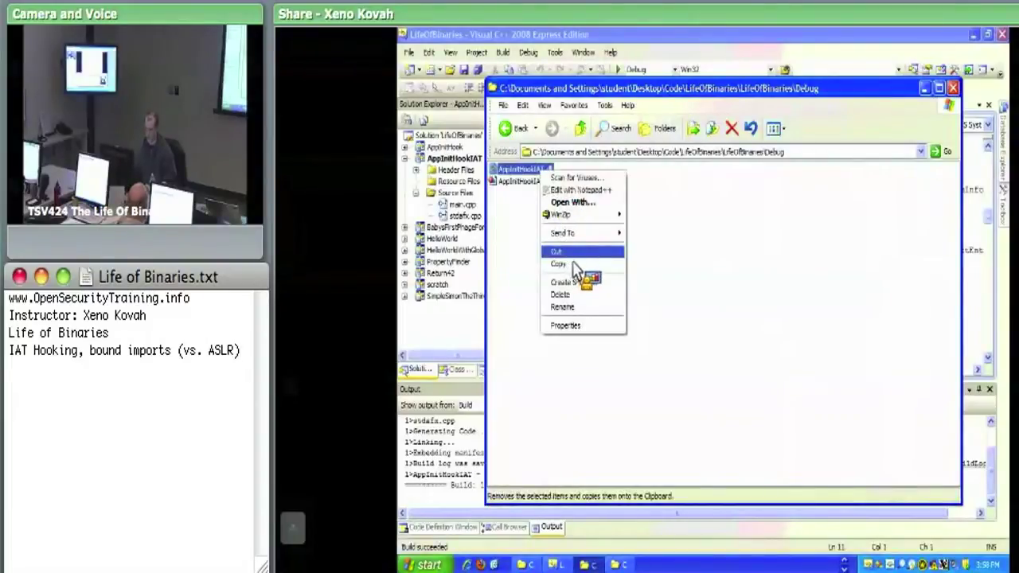
click(572, 264)
click(625, 563)
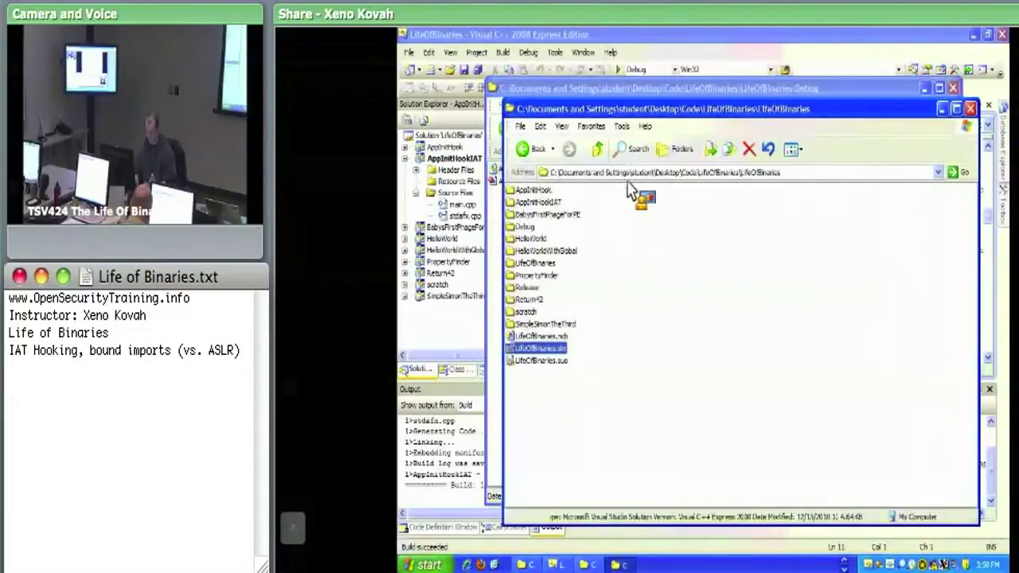
click(661, 176)
text(c:\)
click(657, 173)
text(c:\)
key(Return)
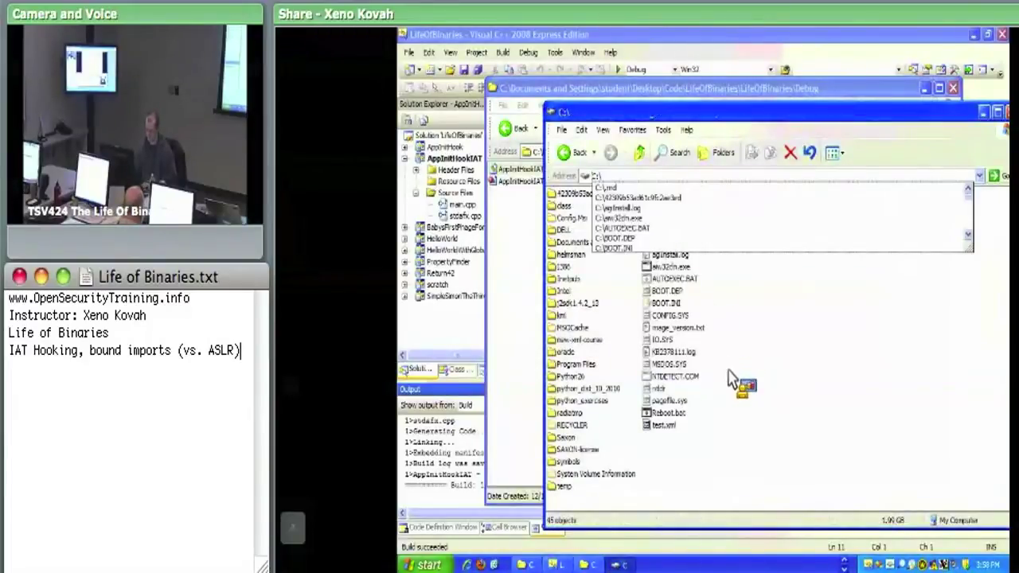
click(711, 438)
drag(707, 452, 721, 470)
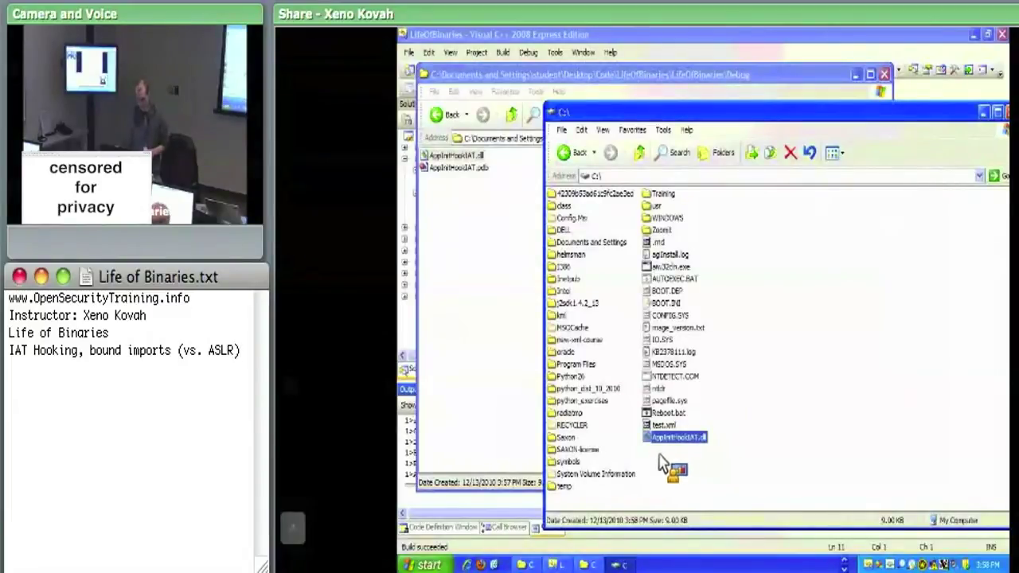
Step: Launch the Registry Editor by running regedit.exe
click(446, 563)
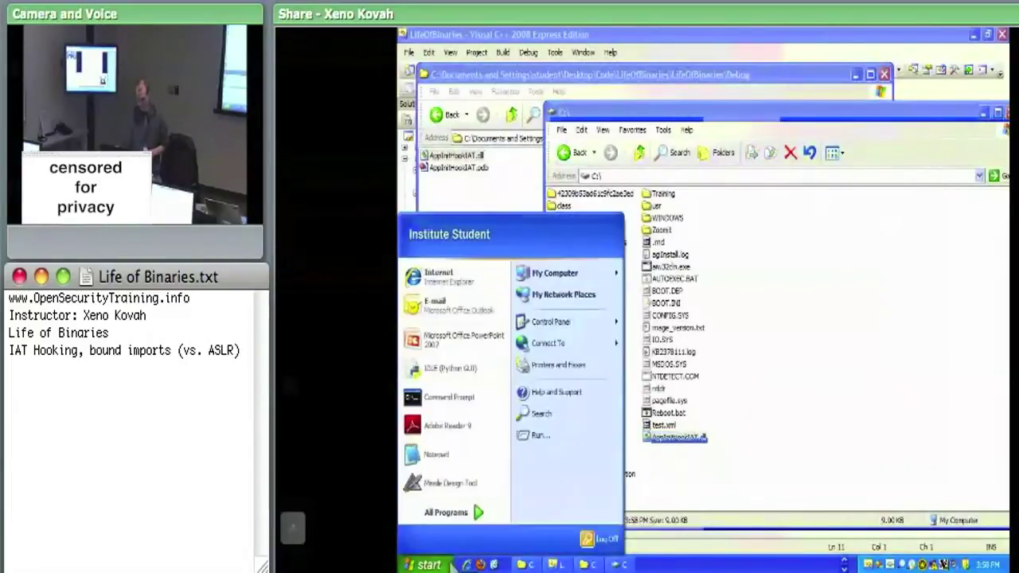
click(587, 434)
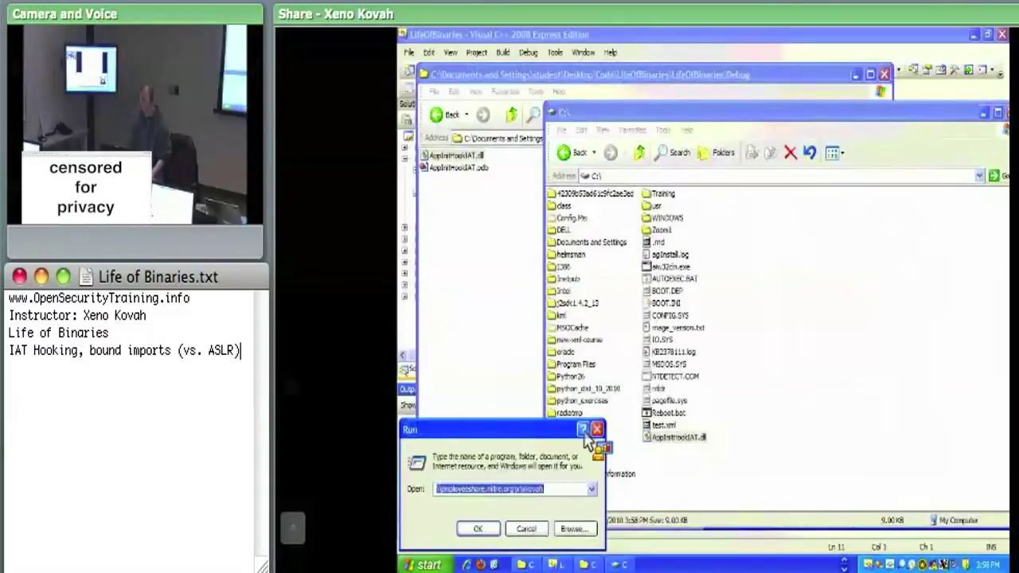
text(regedit.exe)
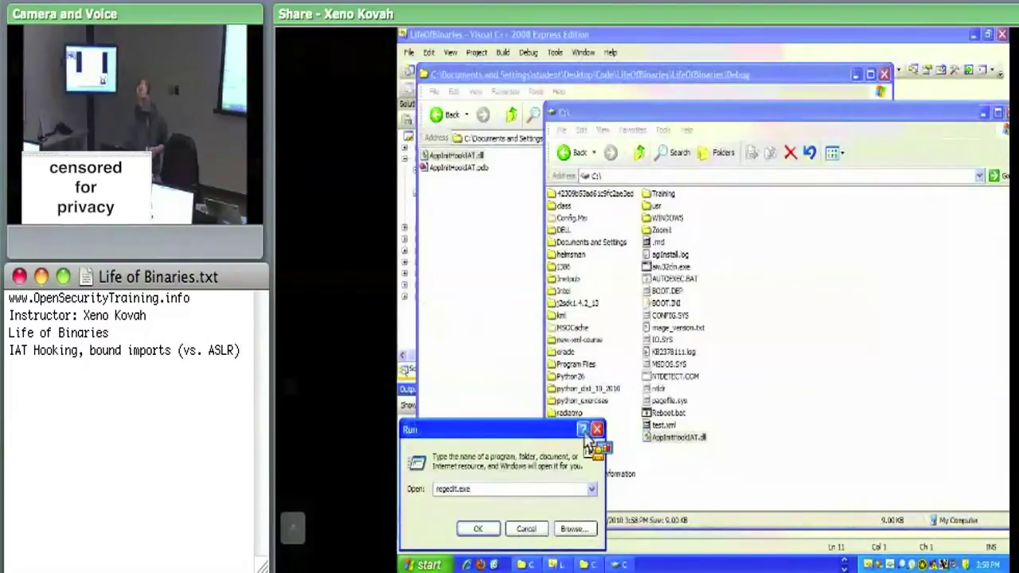
key(Return)
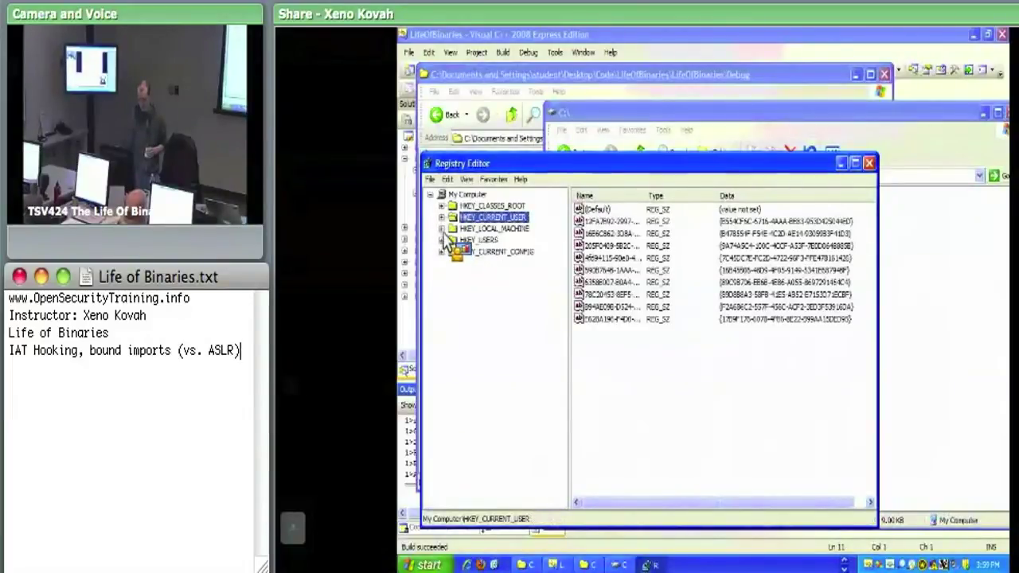
Step: Expand the registry tree to HKEY_LOCAL_MACHINE\SOFTWARE\Microsoft and select the Microsoft key
click(441, 229)
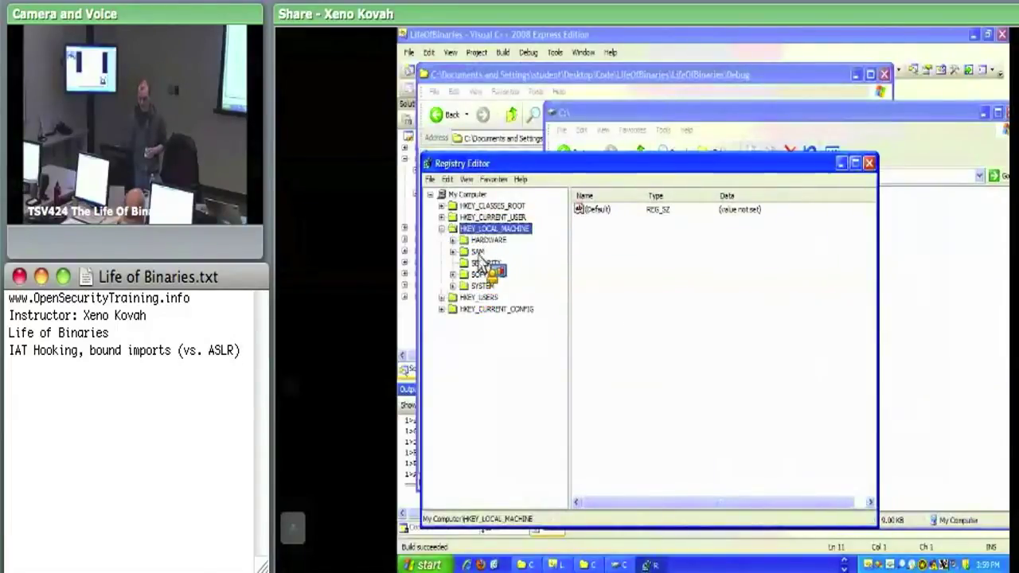
click(453, 275)
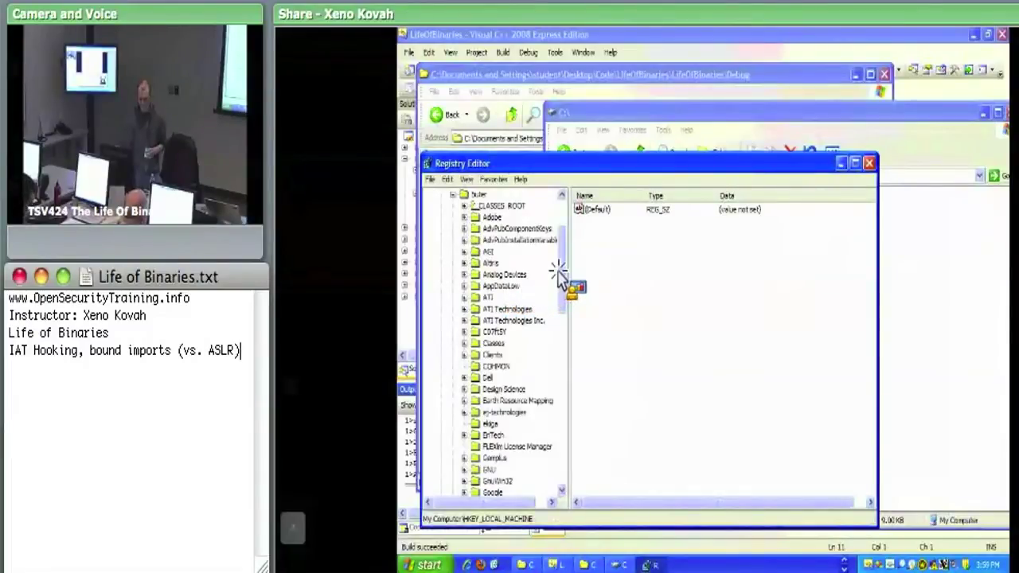
scroll(559, 274, up, 2)
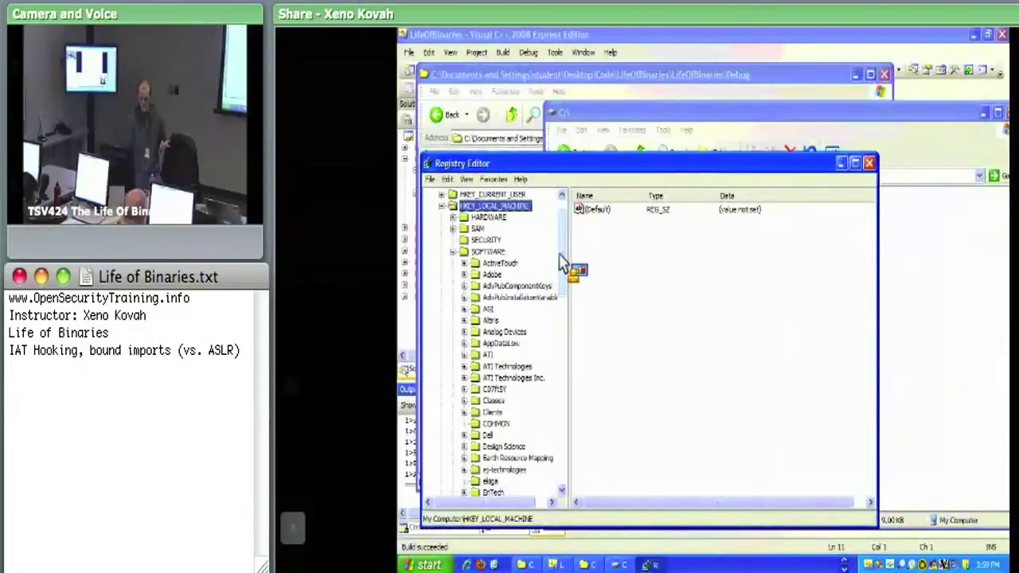
drag(560, 248, 564, 390)
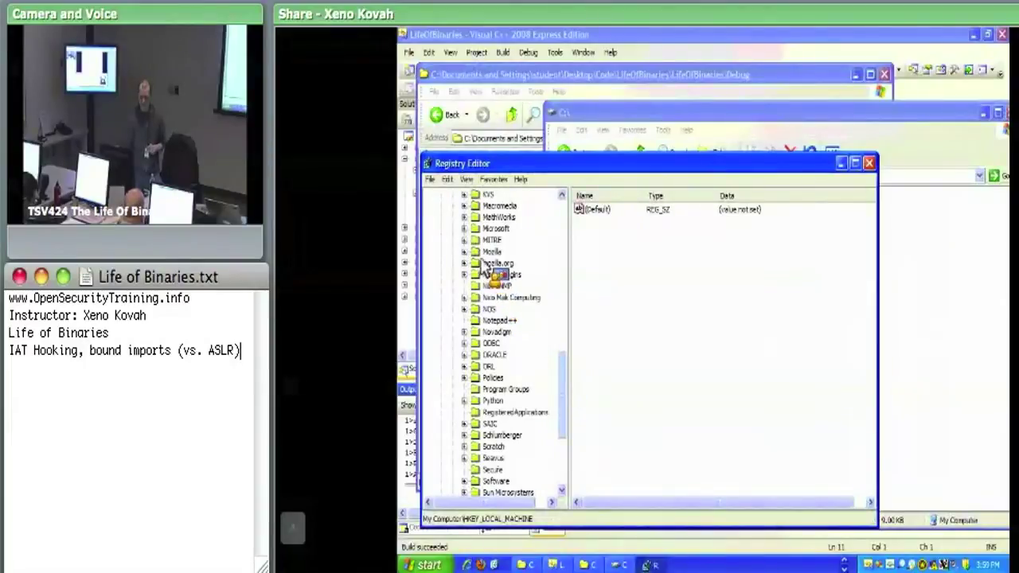
click(464, 229)
click(495, 195)
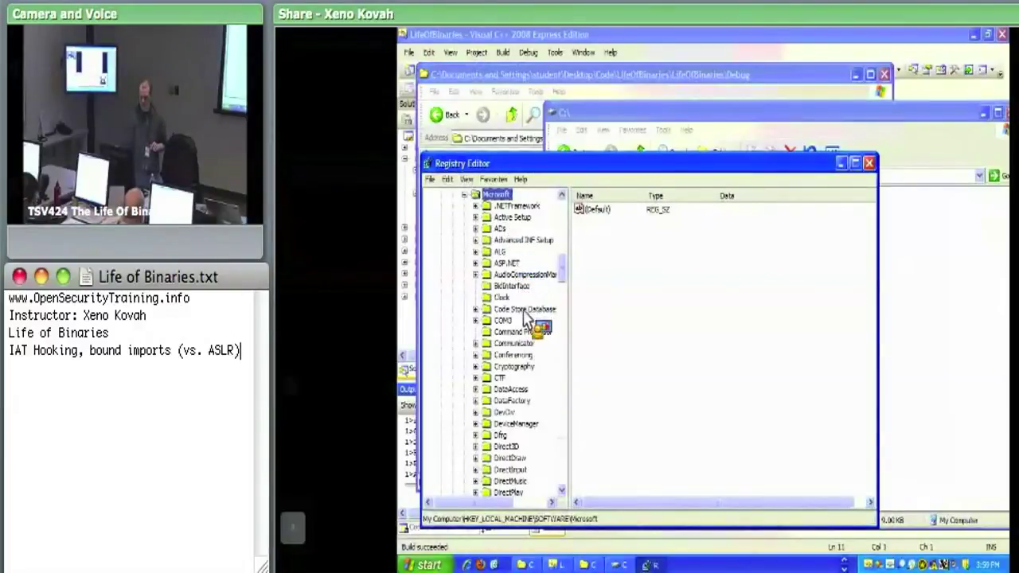
Step: Expand Windows NT\CurrentVersion under the Microsoft key and widen the registry key tree
scroll(525, 319, down, 12)
scroll(526, 327, down, 13)
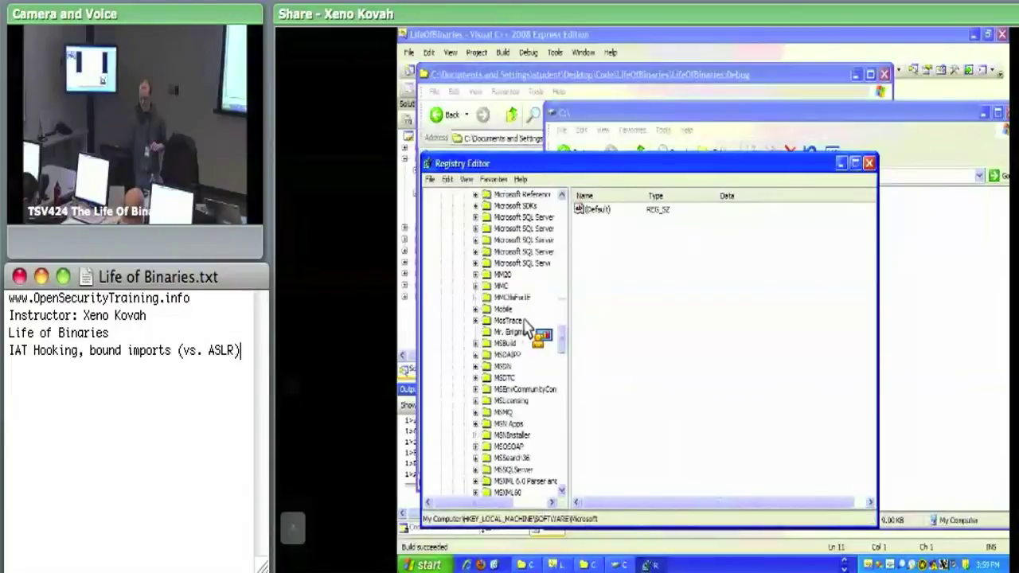
scroll(526, 326, down, 4)
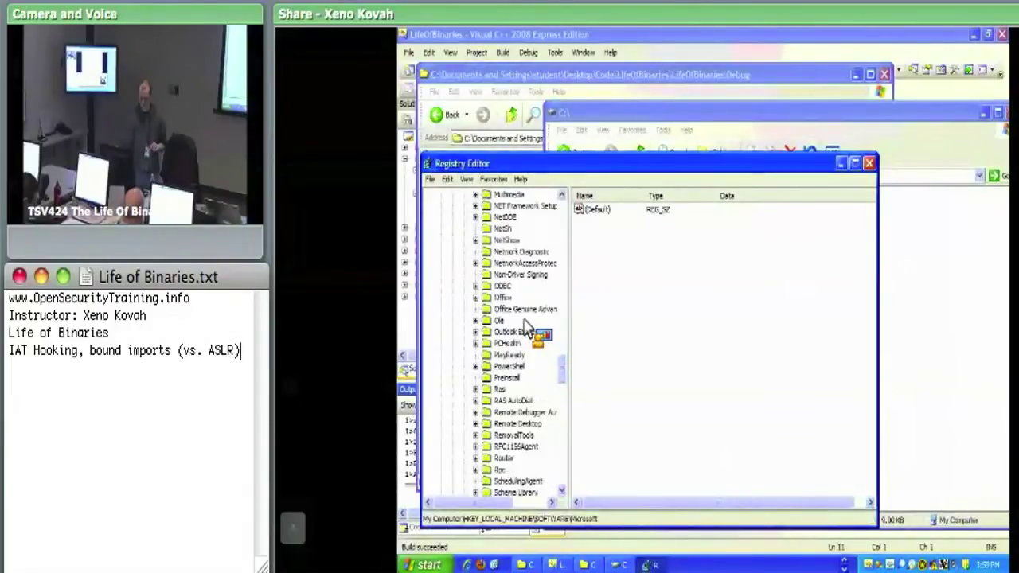
scroll(524, 326, down, 15)
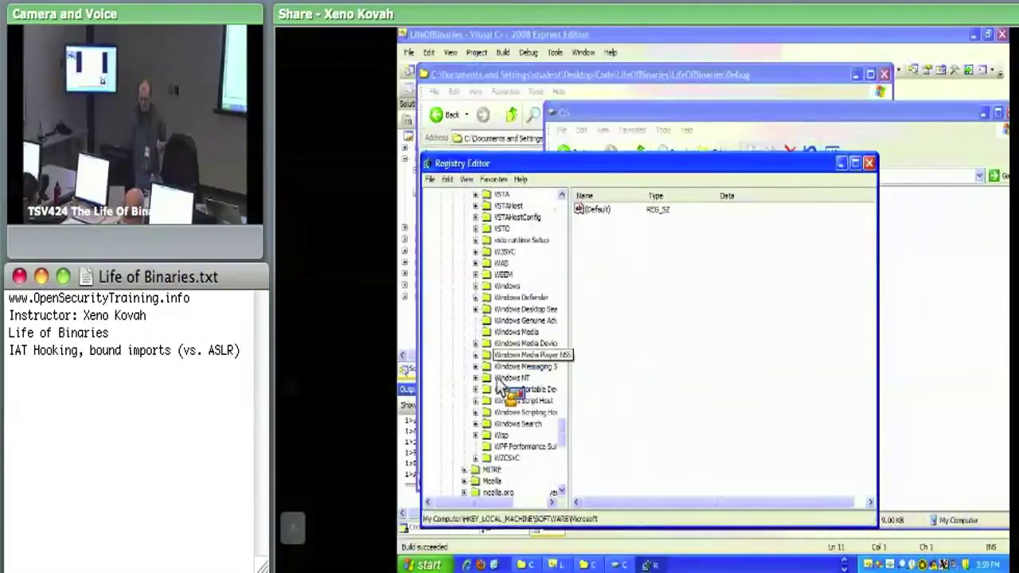
click(475, 378)
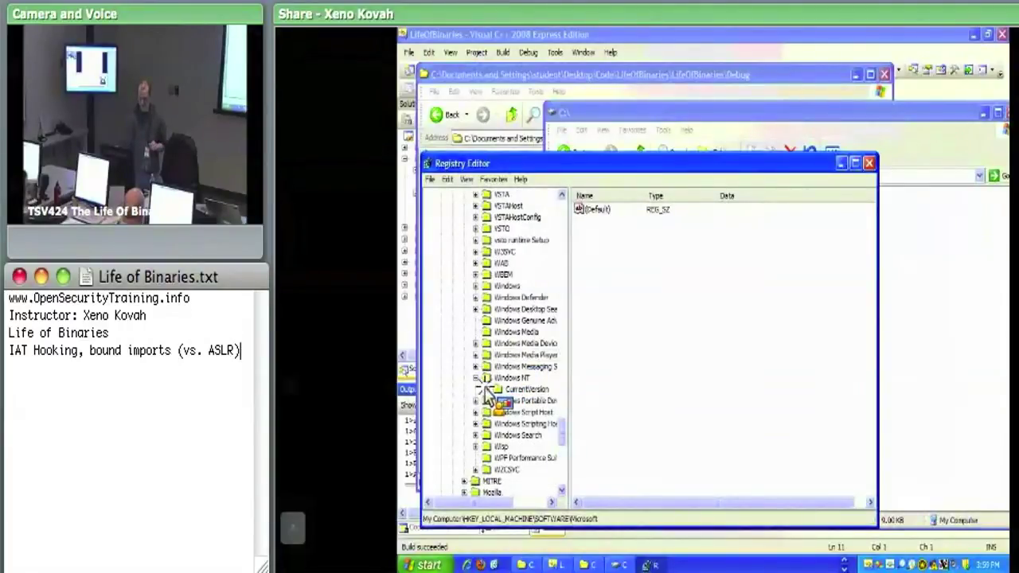
click(487, 390)
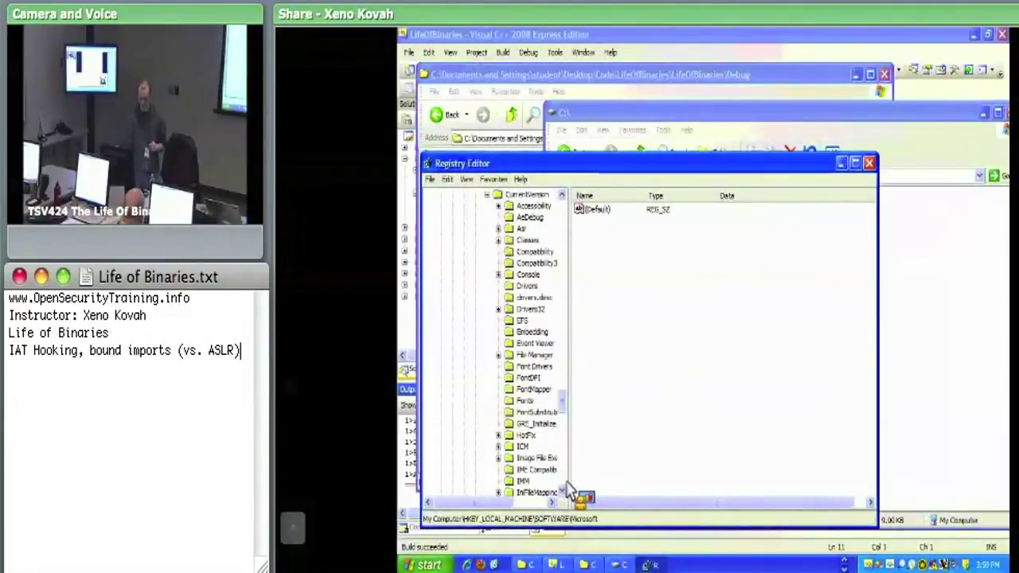
drag(567, 481, 635, 490)
scroll(573, 387, up, 4)
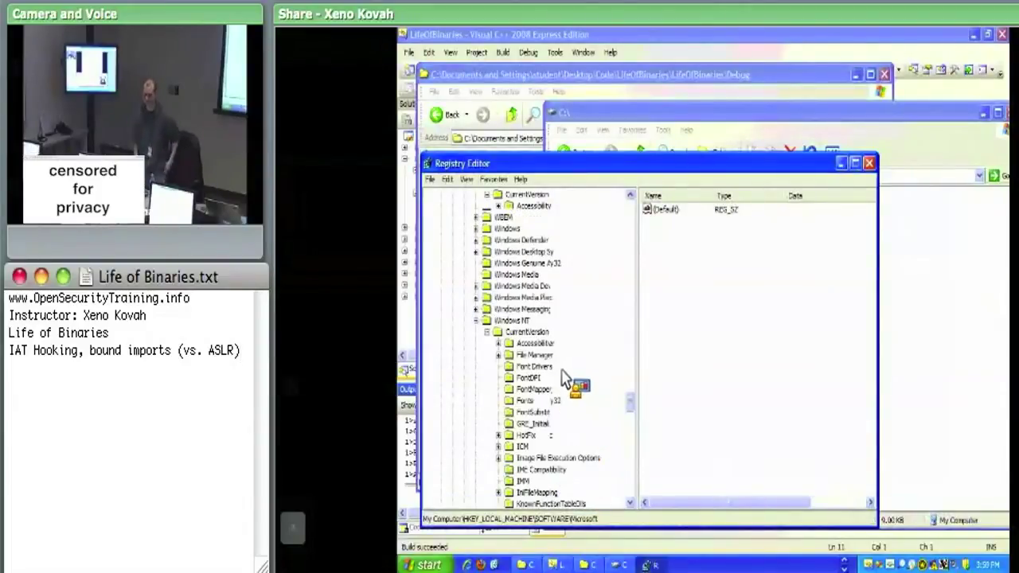
Step: Browse the registry tree to Windows NT\CurrentVersion\Windows and select its AppInit_DLLs value
drag(526, 351, 516, 343)
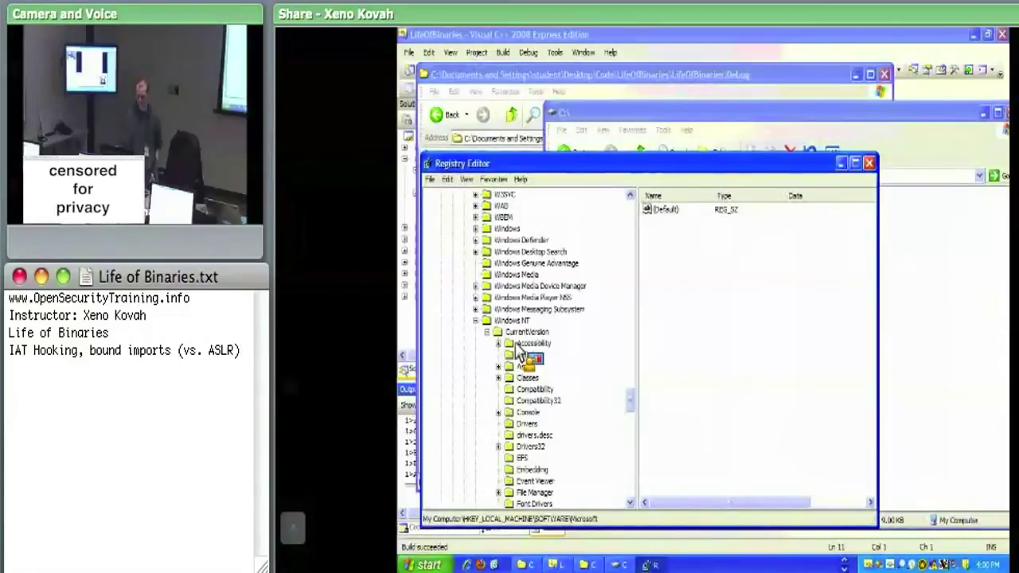
drag(518, 351, 689, 237)
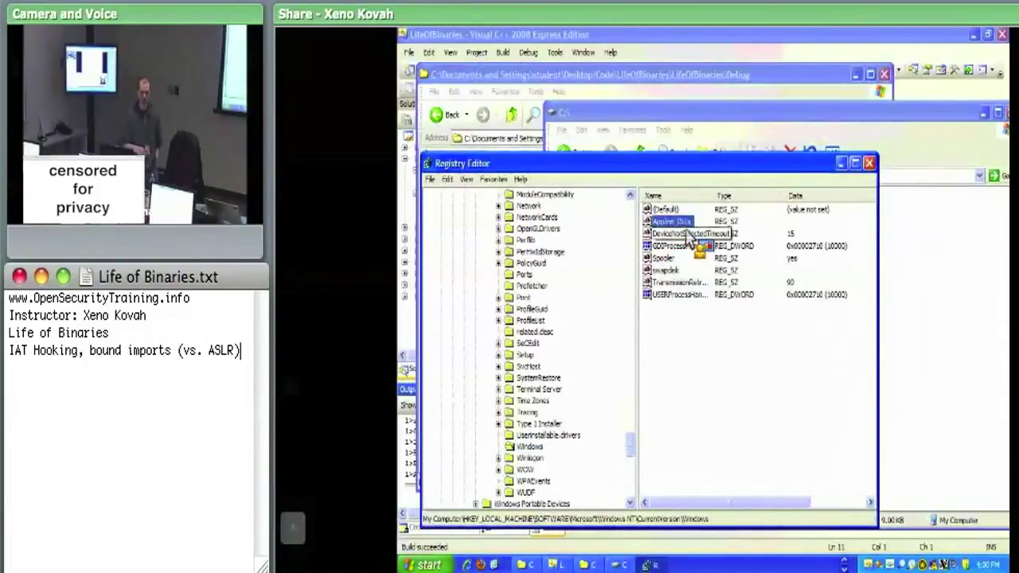
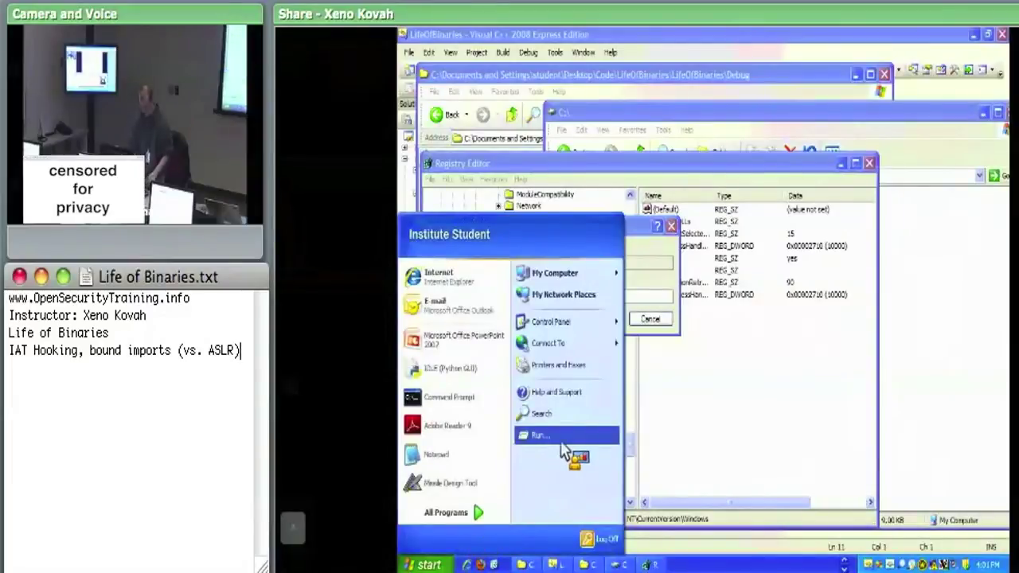
Step: Launch Calculator by running calc, keeping the AppInit_DLLs edit uncommitted
click(572, 438)
text(calc)
key(Return)
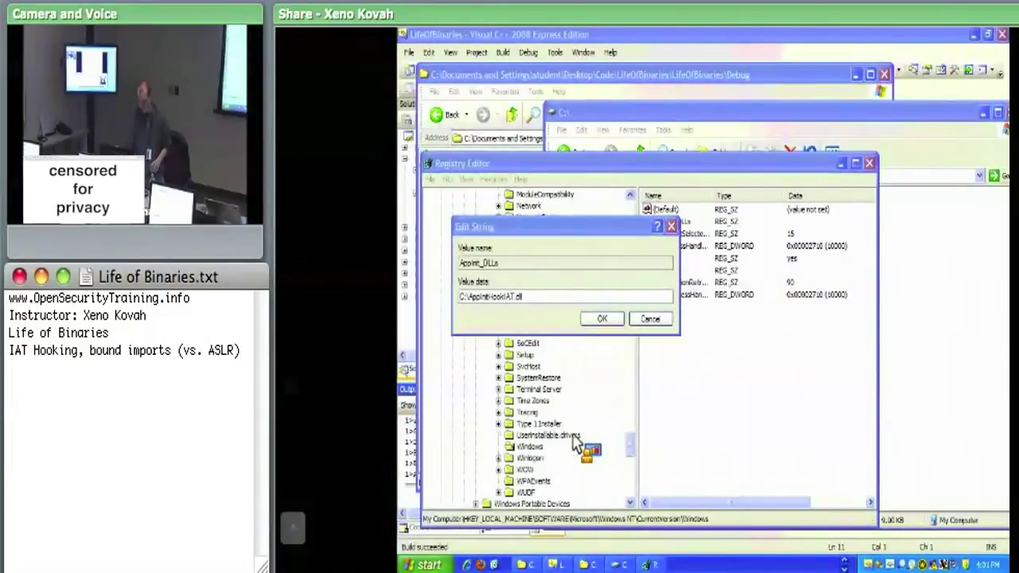
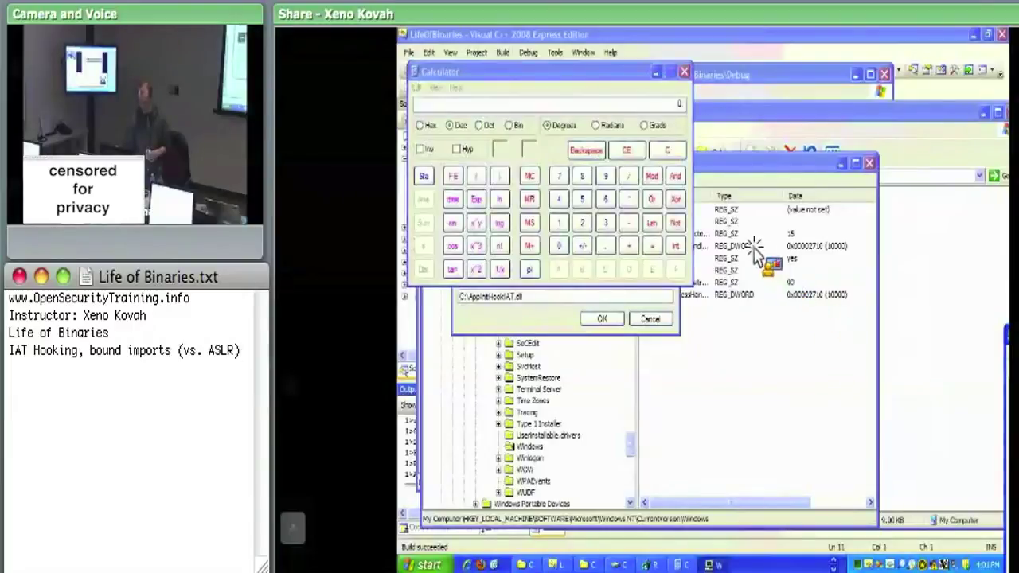
Step: Start Task Manager, sort the running processes by image name, and select calc.exe
key(ctrl+shift+Escape)
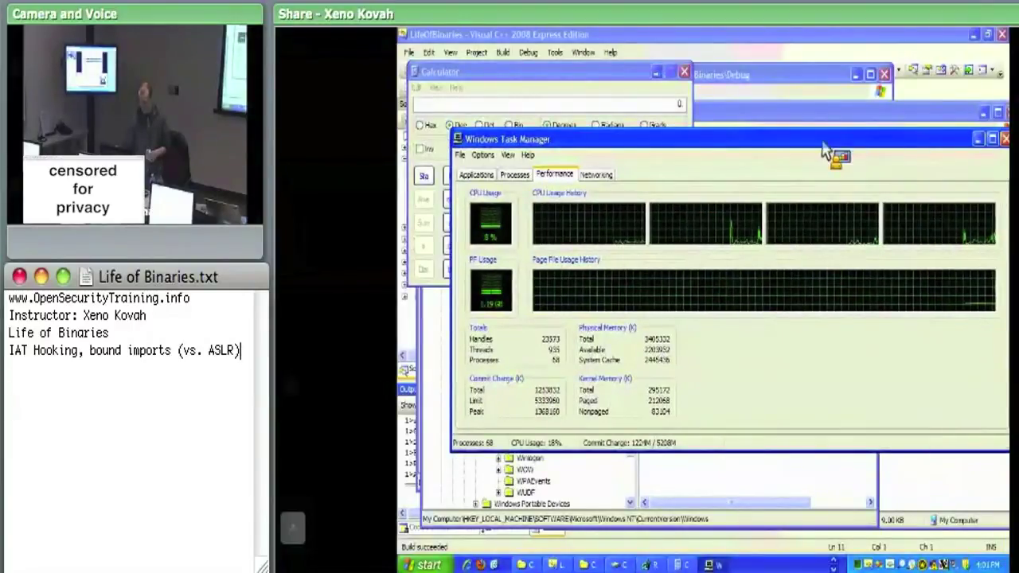
drag(452, 196, 554, 195)
click(597, 174)
drag(699, 144, 629, 139)
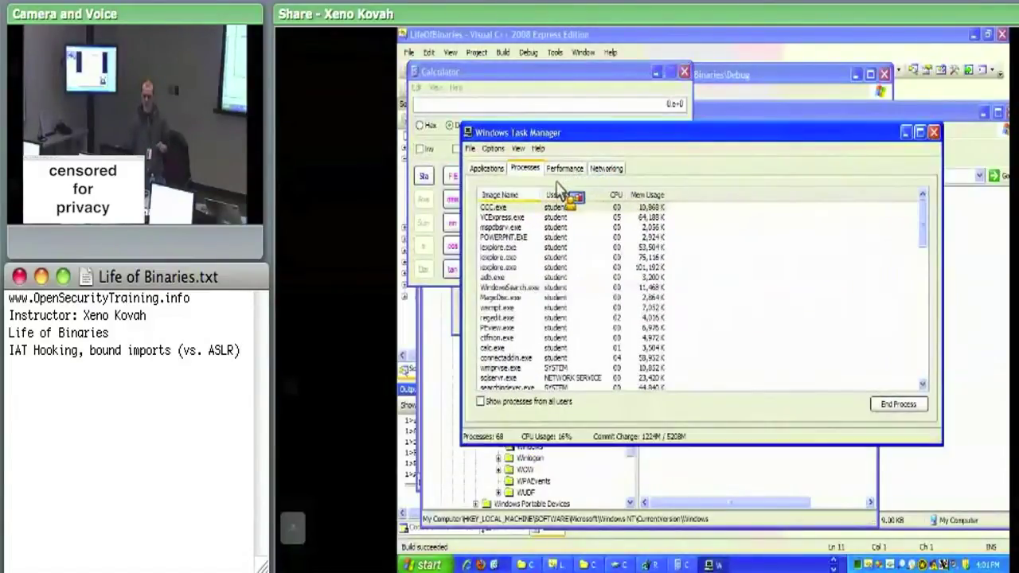
click(526, 197)
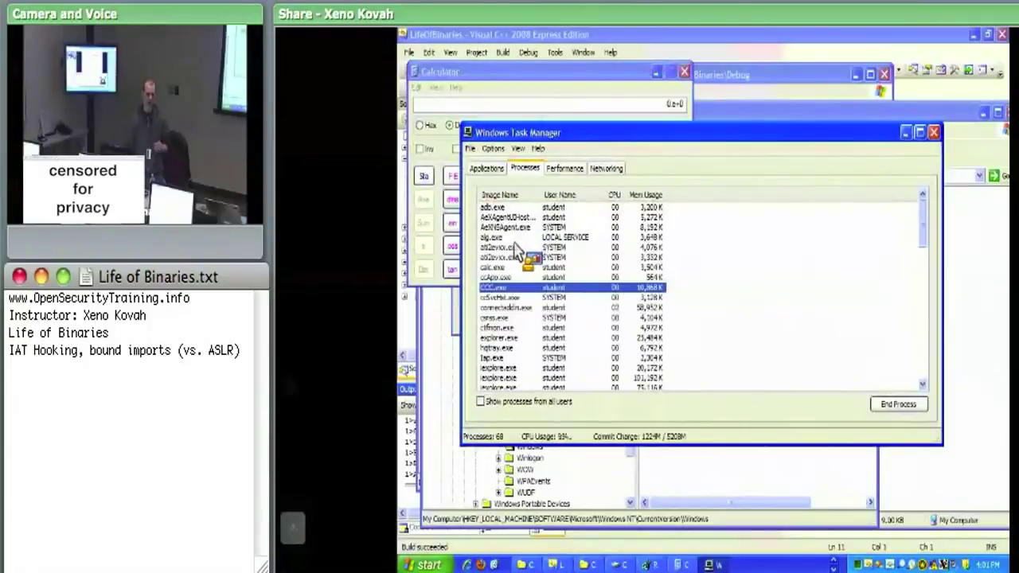
click(507, 268)
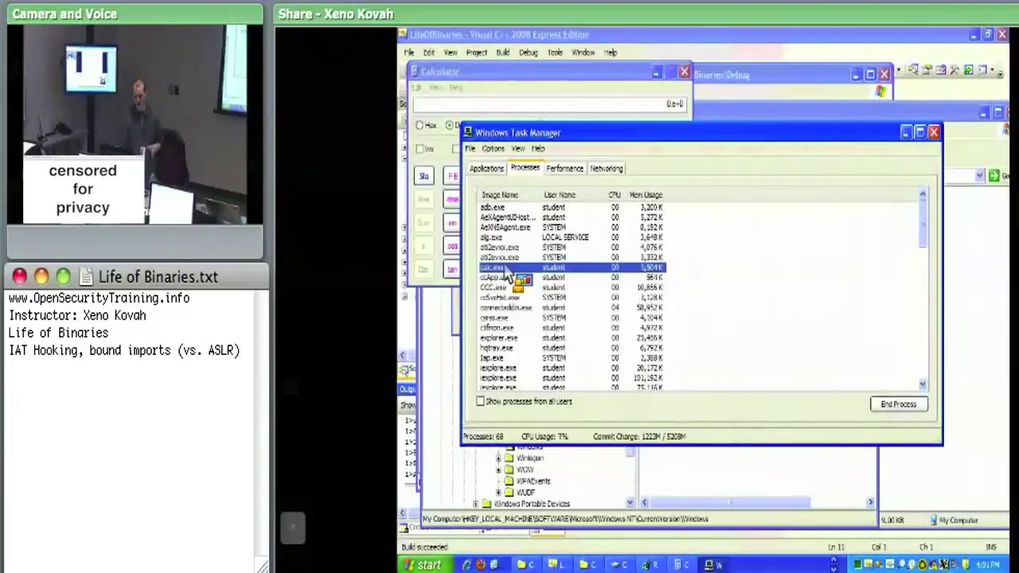
Step: Compare the running applications with the process list in Task Manager, checking Calculator and calc.exe
click(495, 174)
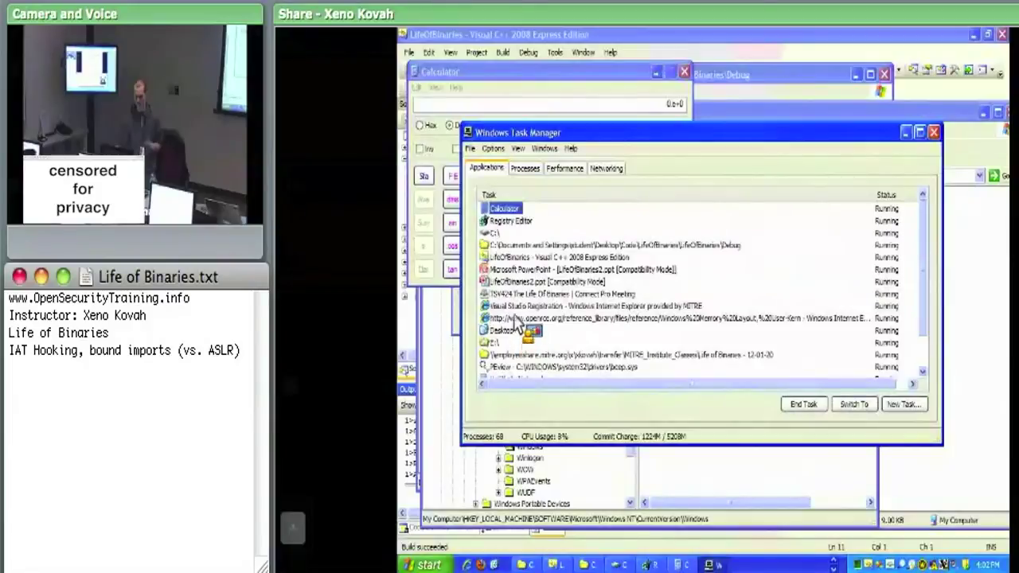
click(525, 169)
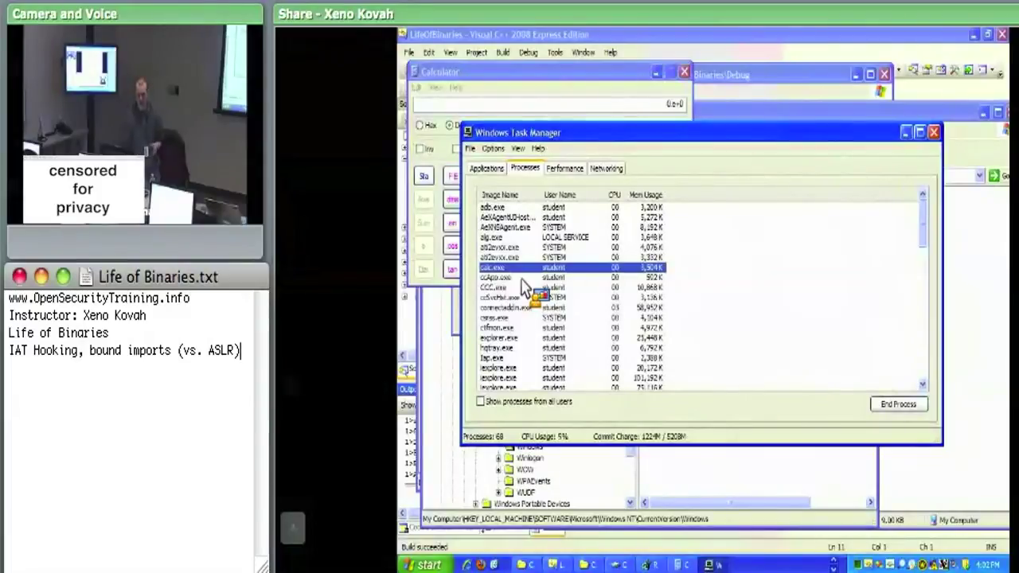
scroll(529, 275, down, 3)
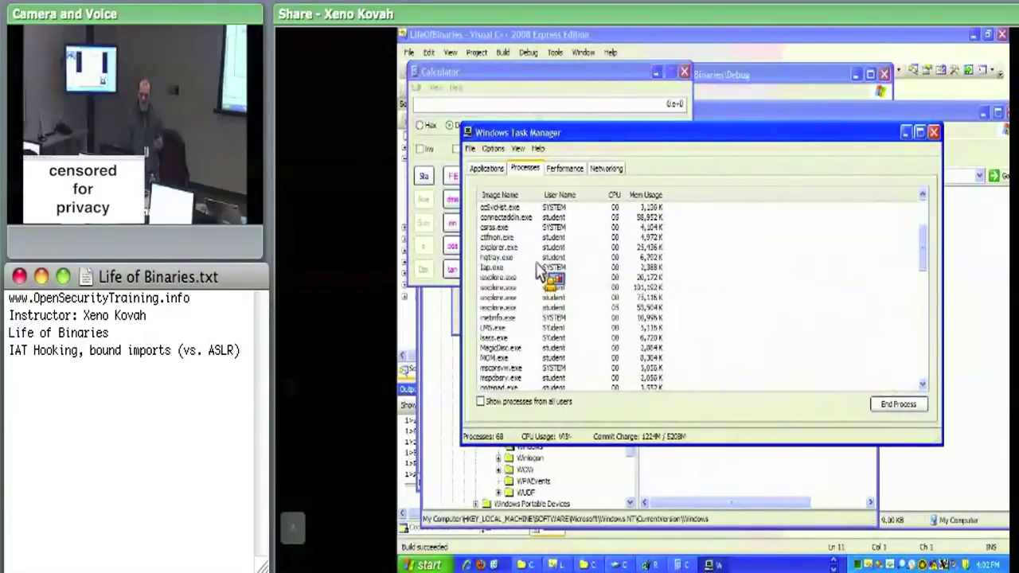
scroll(542, 249, up, 3)
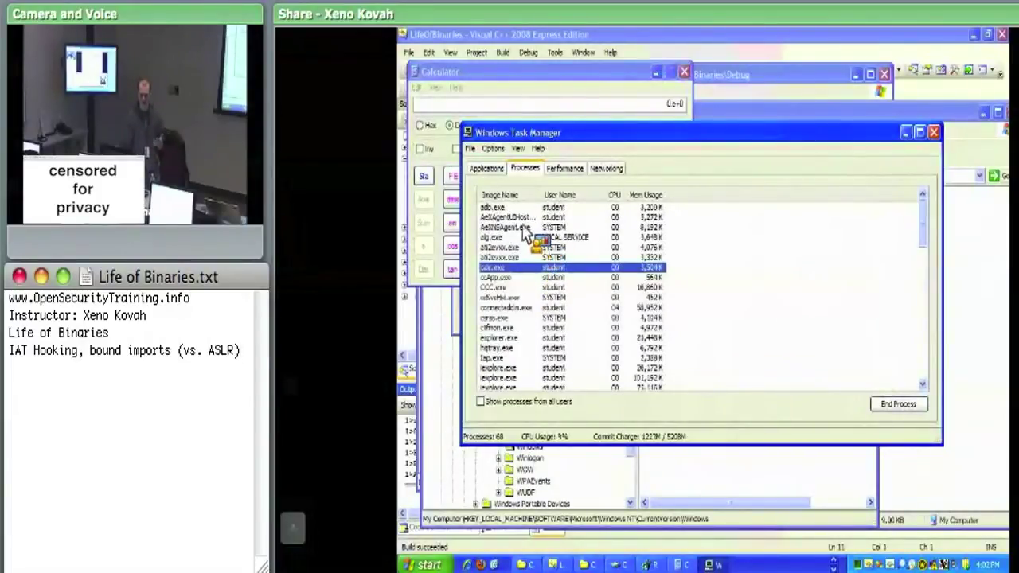
click(494, 169)
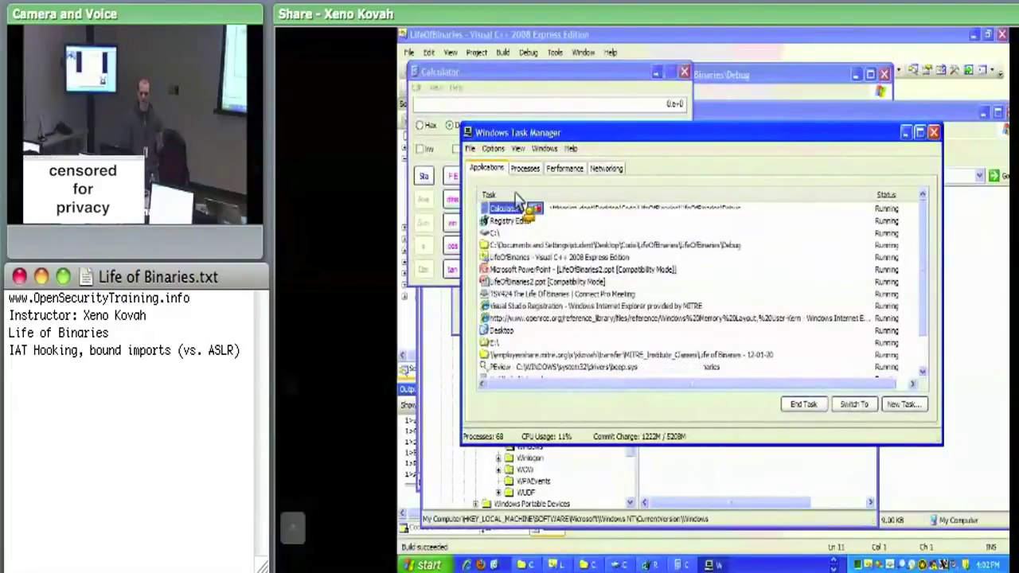
click(525, 168)
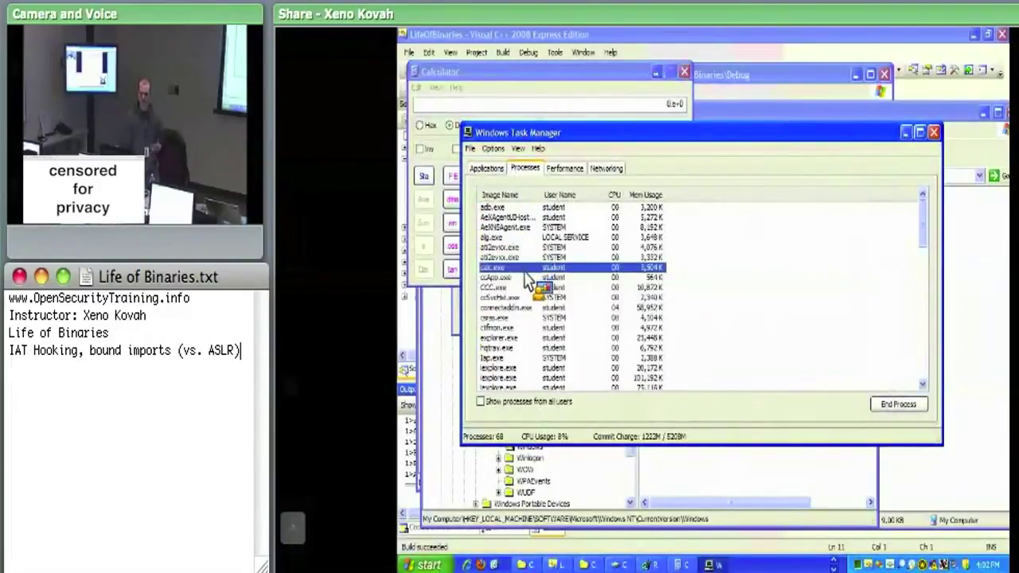
scroll(526, 275, down, 4)
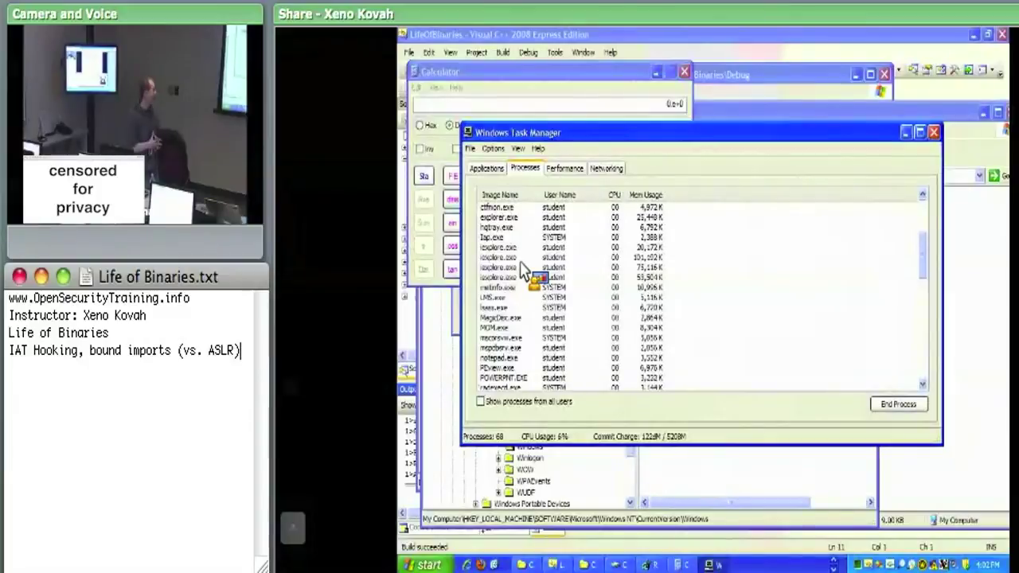
scroll(522, 271, up, 4)
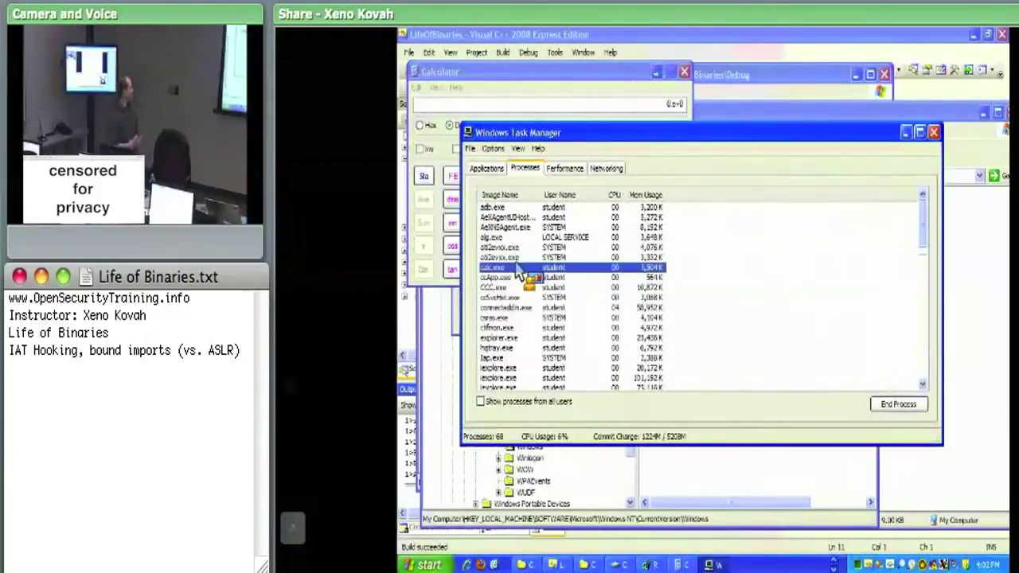
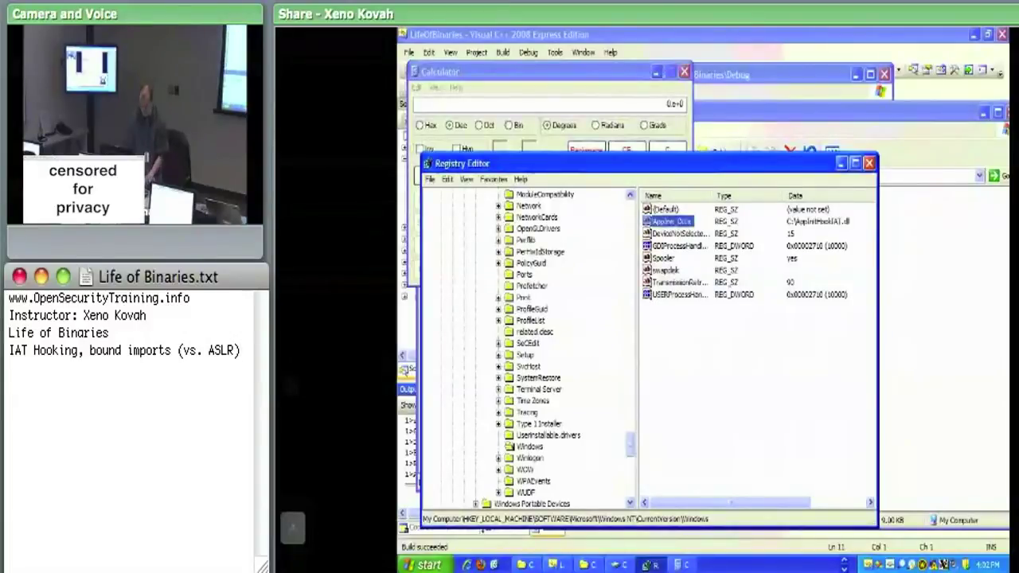
Step: Run taskmgr, sort the processes by image name to look for calc.exe, and close Task Manager
click(429, 564)
click(537, 440)
text(tas)
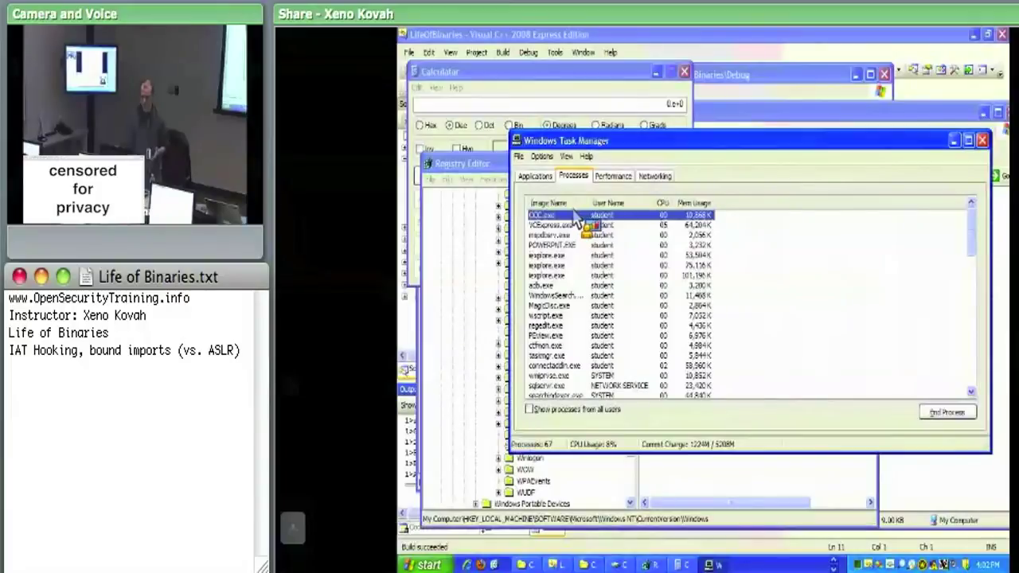
click(569, 204)
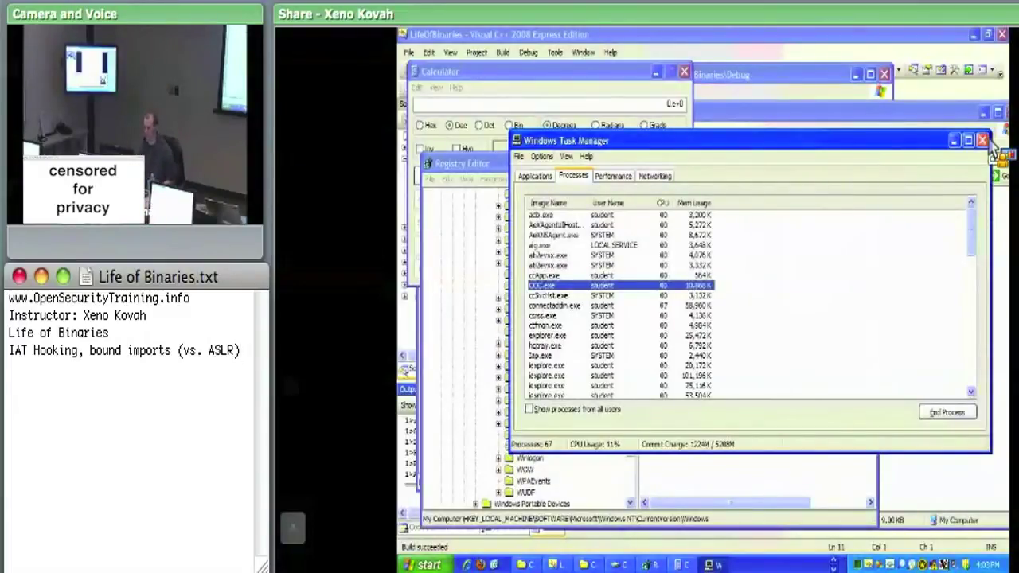
click(982, 141)
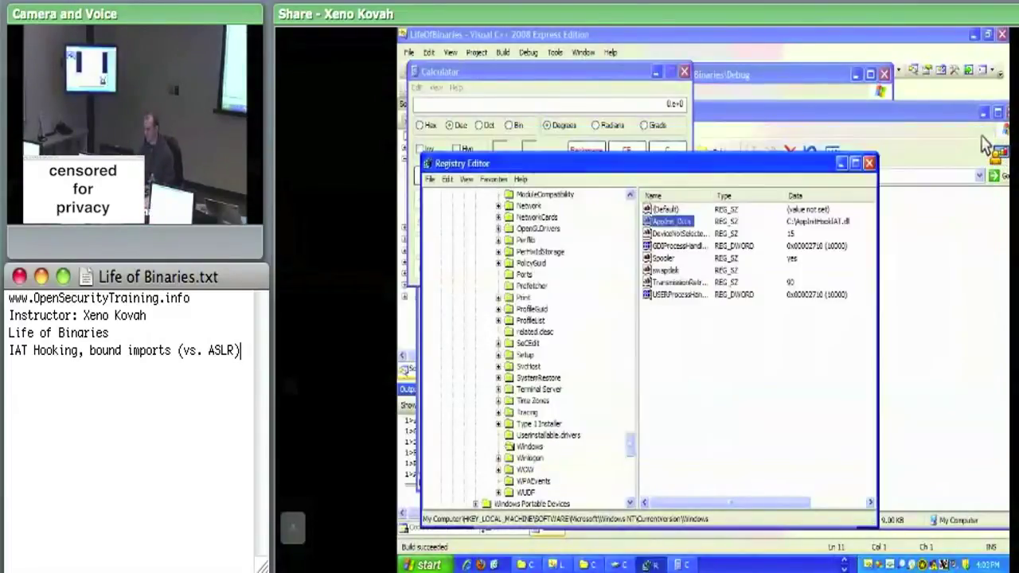
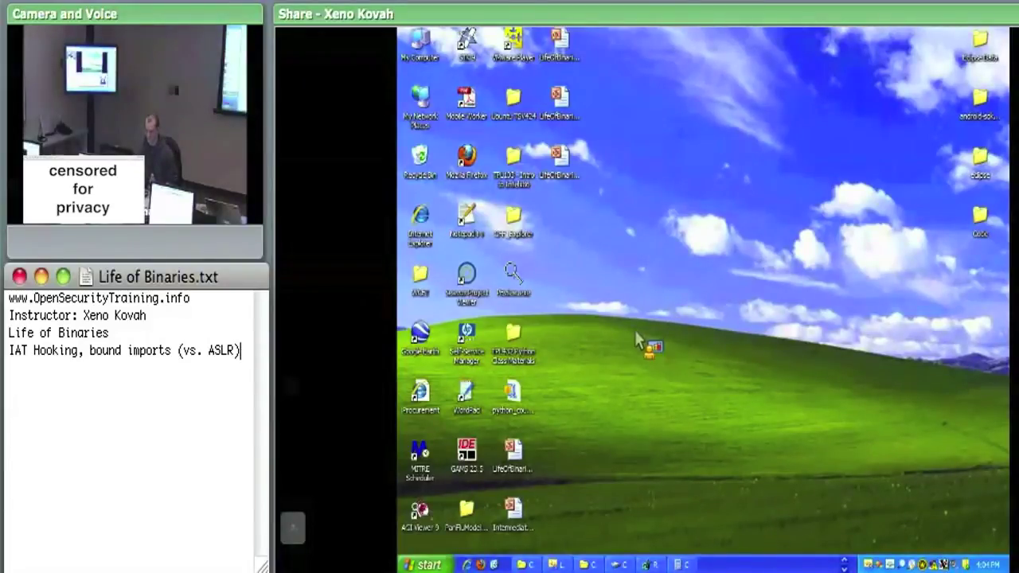
Step: Launch WinDbg from Debugging Tools for Windows (x86)
key(super)
mouse_move(466, 513)
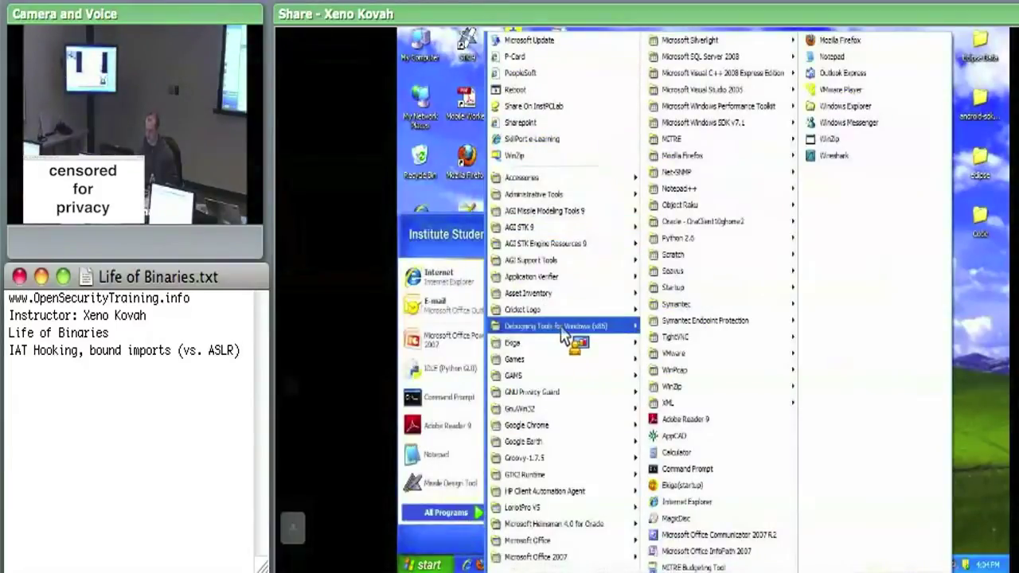
mouse_move(567, 328)
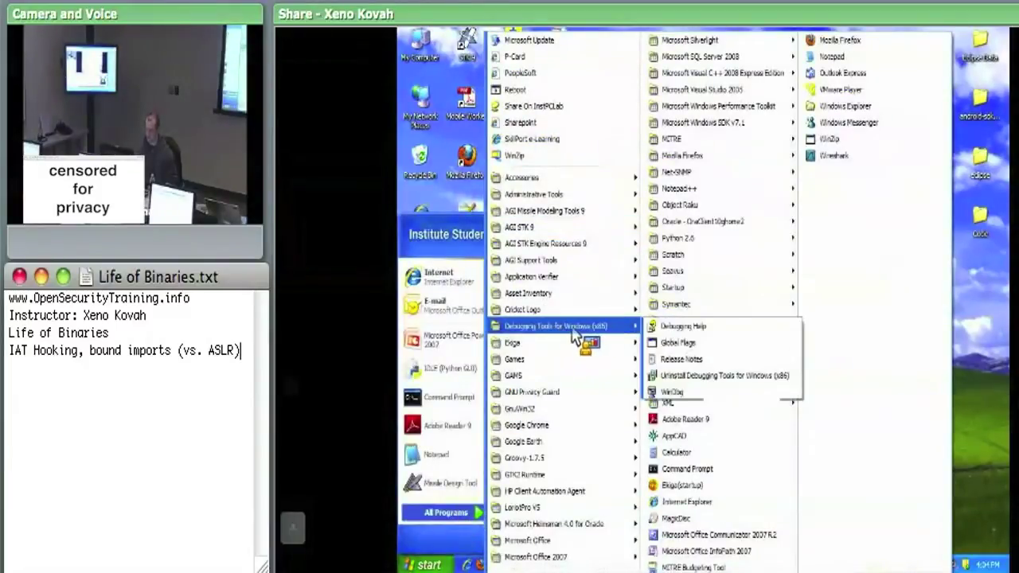
click(673, 391)
key(alt+f)
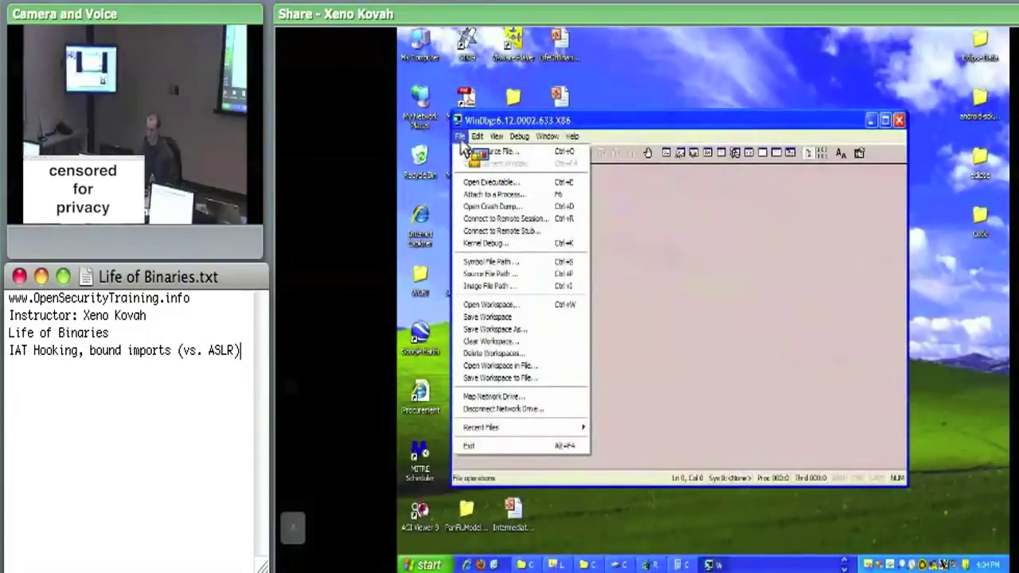
click(461, 140)
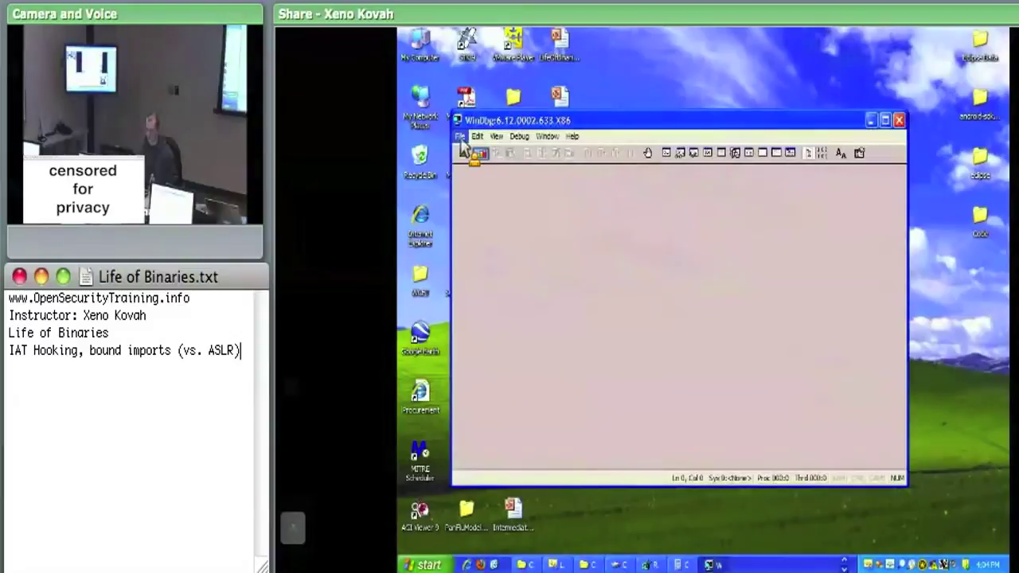
Step: Run taskmgr again and sort its process list by image name while WinDbg is open
click(422, 565)
mouse_move(446, 513)
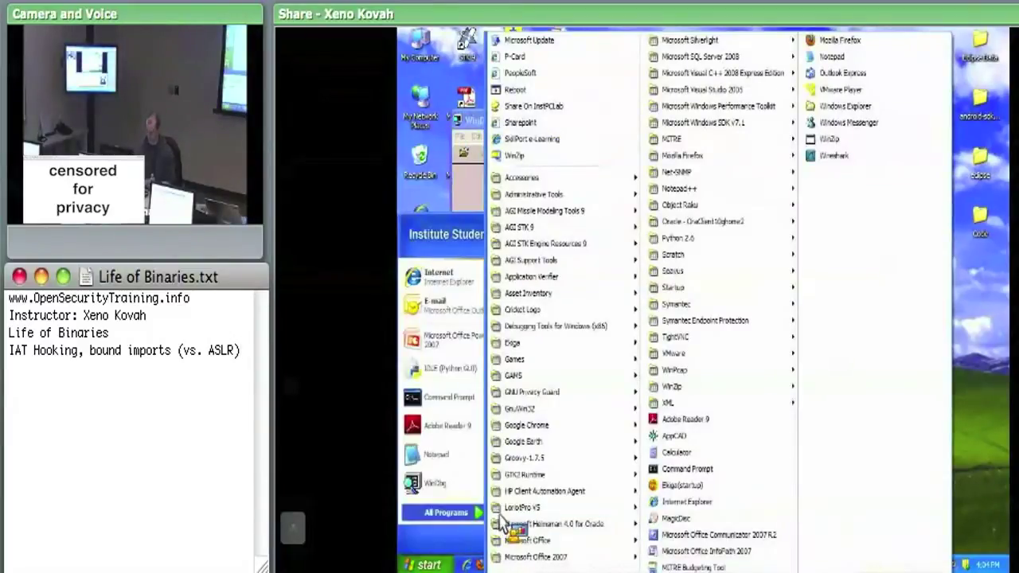
key(super)
key(super)
click(561, 465)
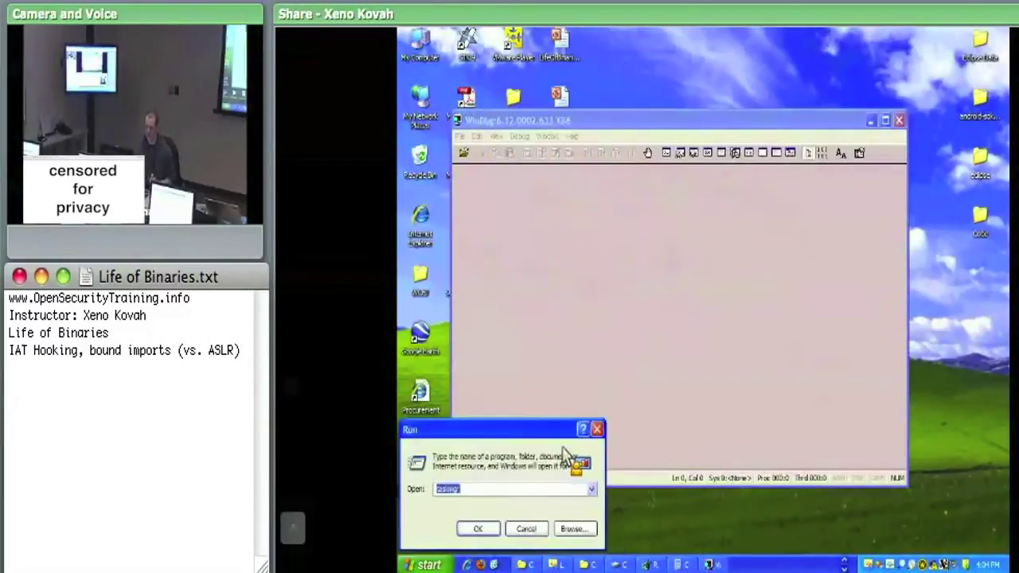
key(Return)
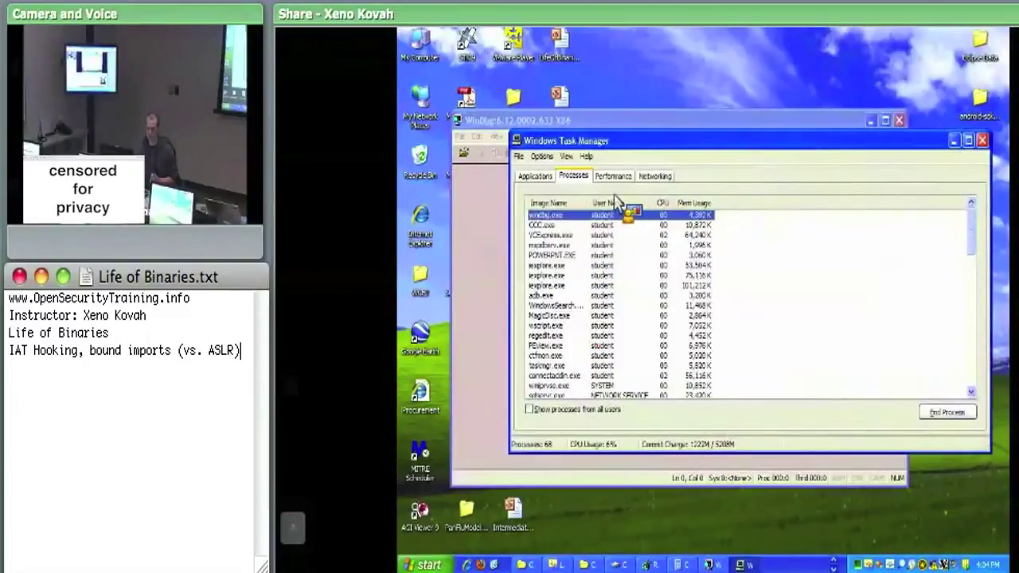
click(581, 204)
click(563, 205)
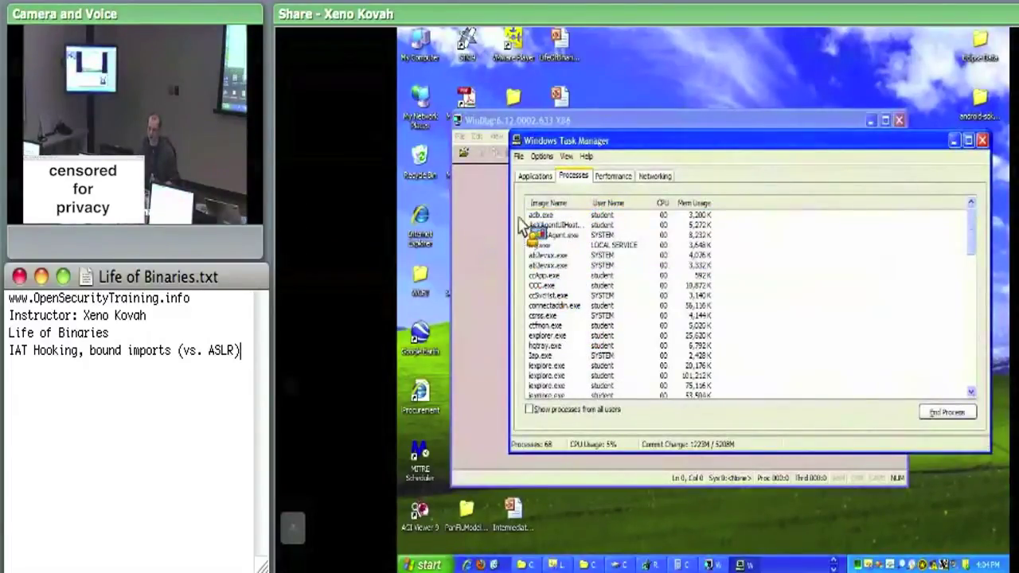
Step: Arrange the WinDbg and Task Manager windows side by side and attach WinDbg to the running taskmgr.exe process
click(505, 126)
drag(548, 117, 521, 42)
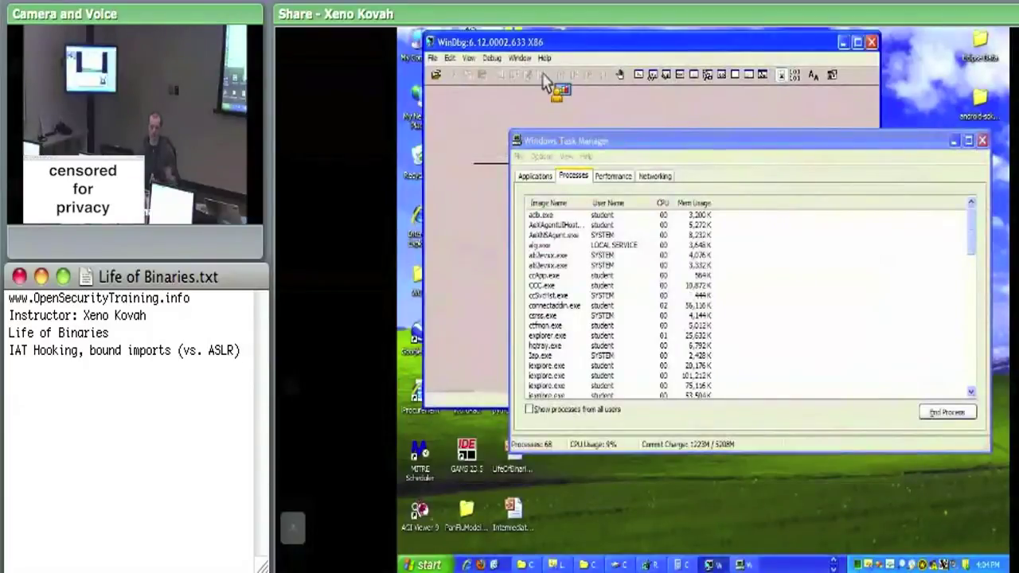
click(431, 57)
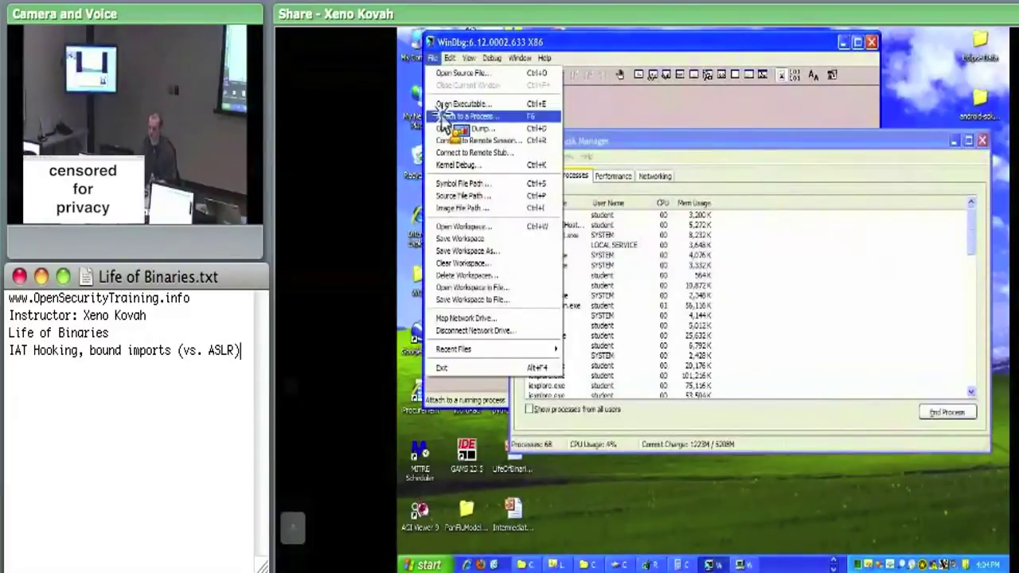
click(447, 118)
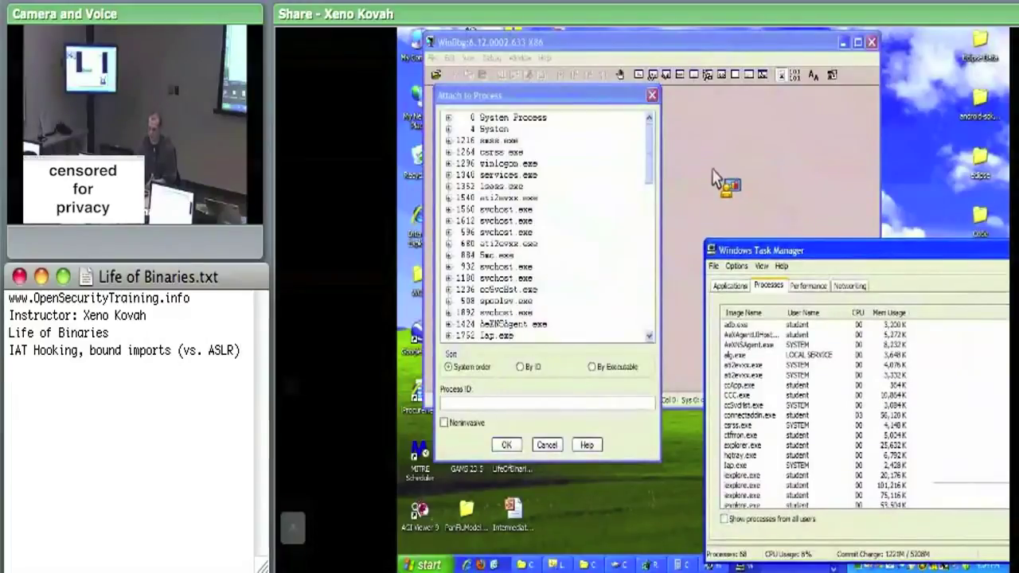
click(649, 144)
scroll(646, 164, down, 9)
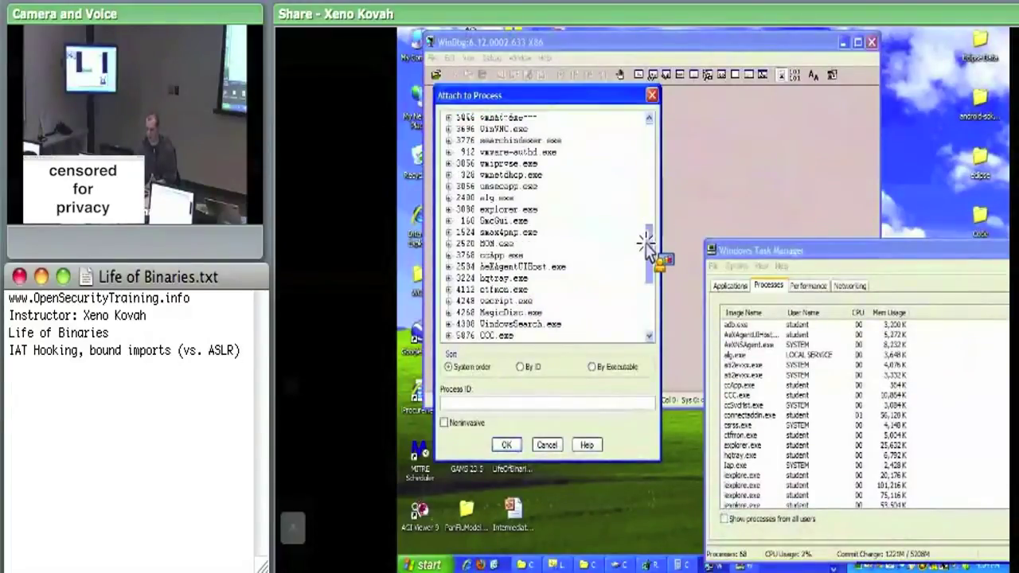
drag(648, 227, 648, 284)
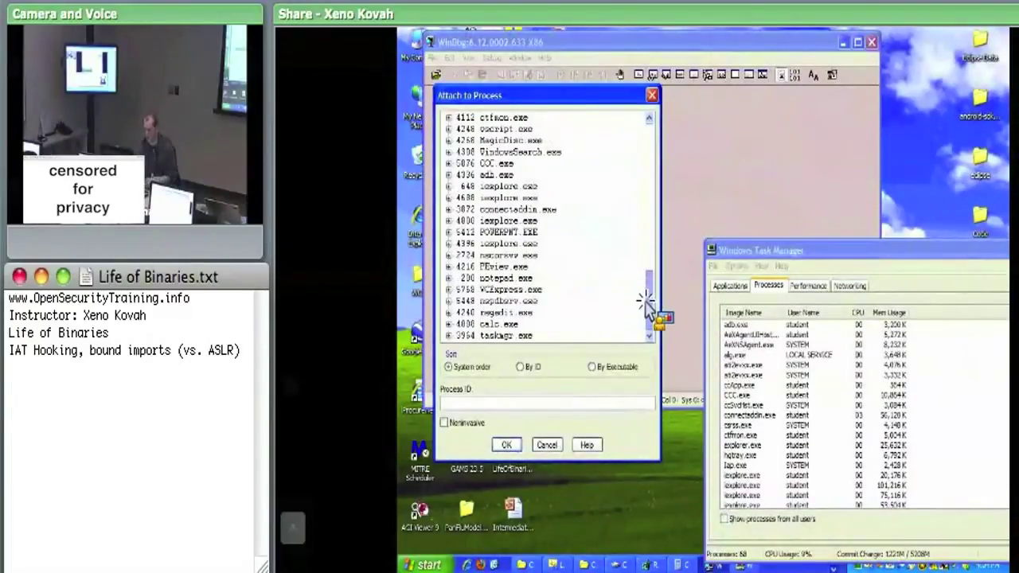
click(514, 337)
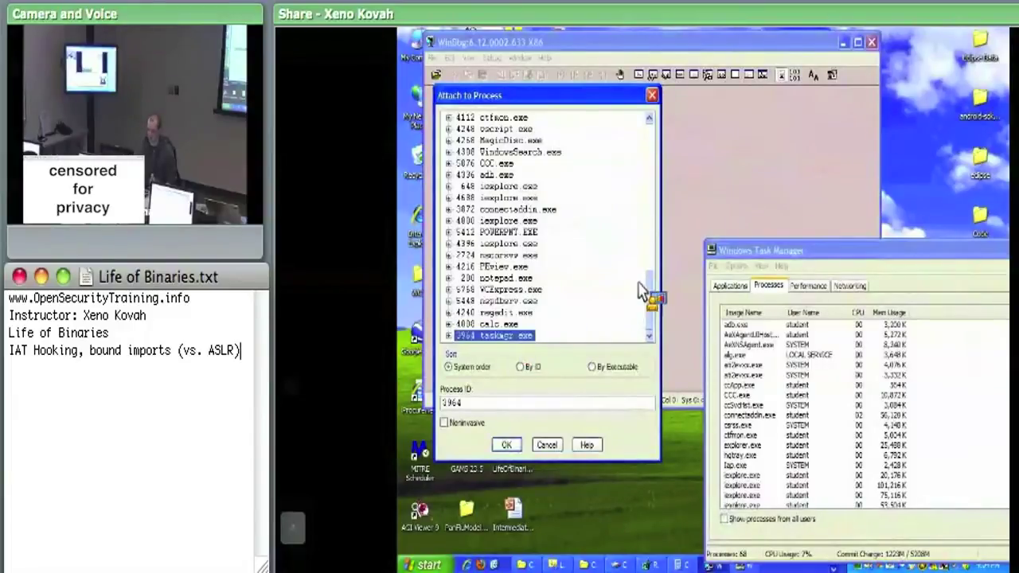
drag(736, 252, 717, 225)
click(547, 336)
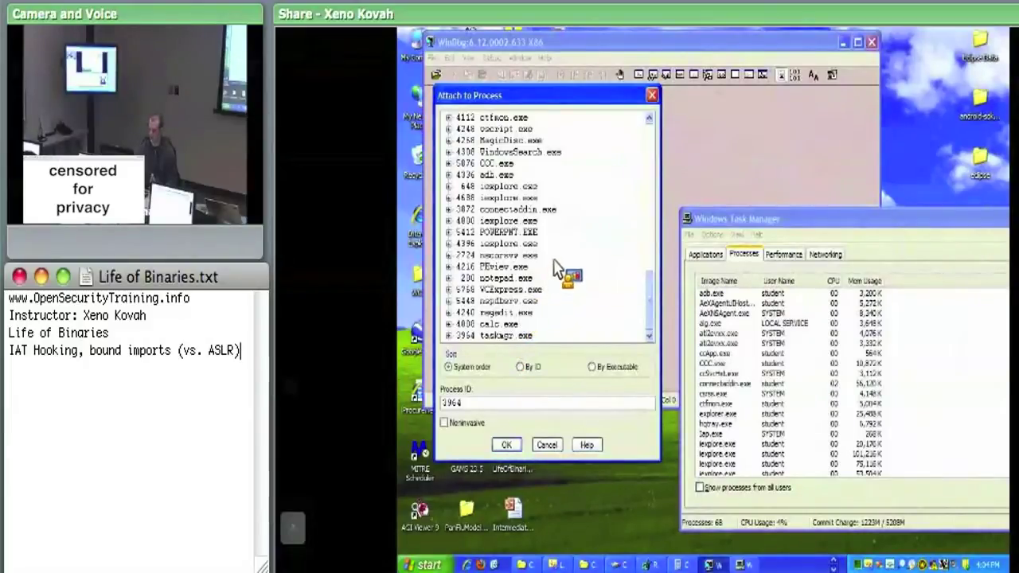
click(506, 445)
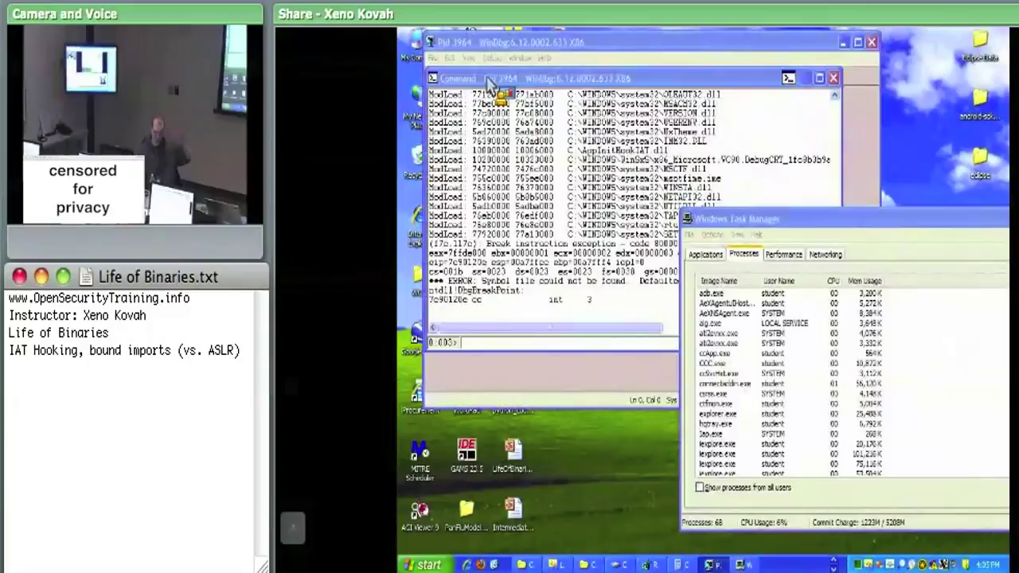
click(490, 83)
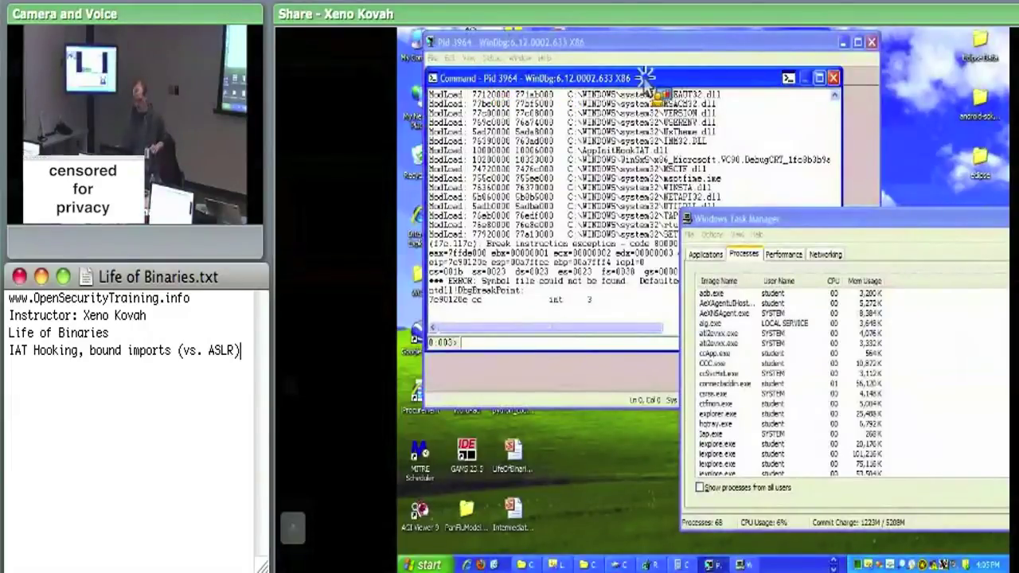
drag(680, 78, 784, 171)
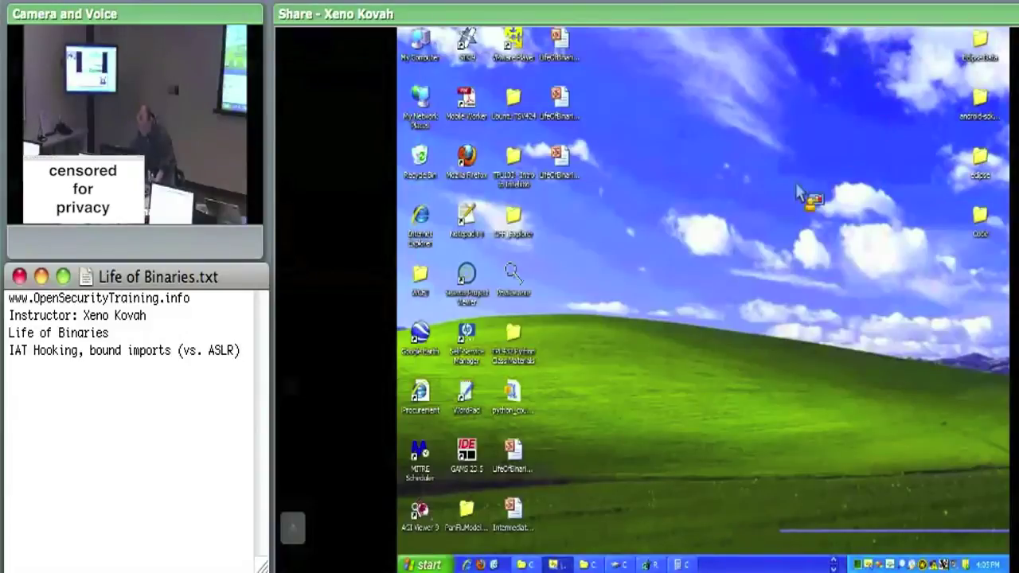
Step: Start Task Manager again, then shrink its window and place it in the lower-right area of the desktop
key(super)
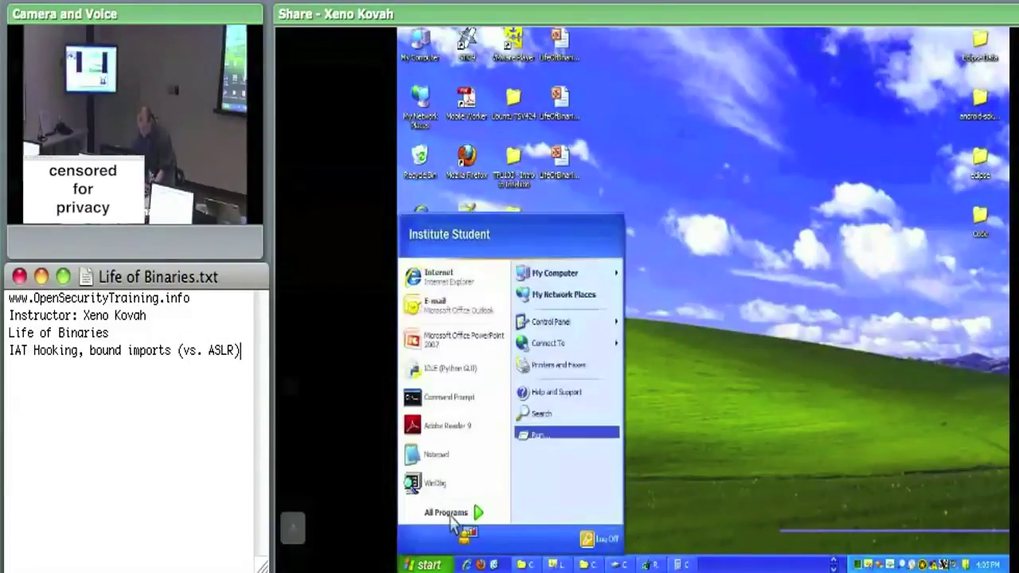
click(540, 441)
key(Return)
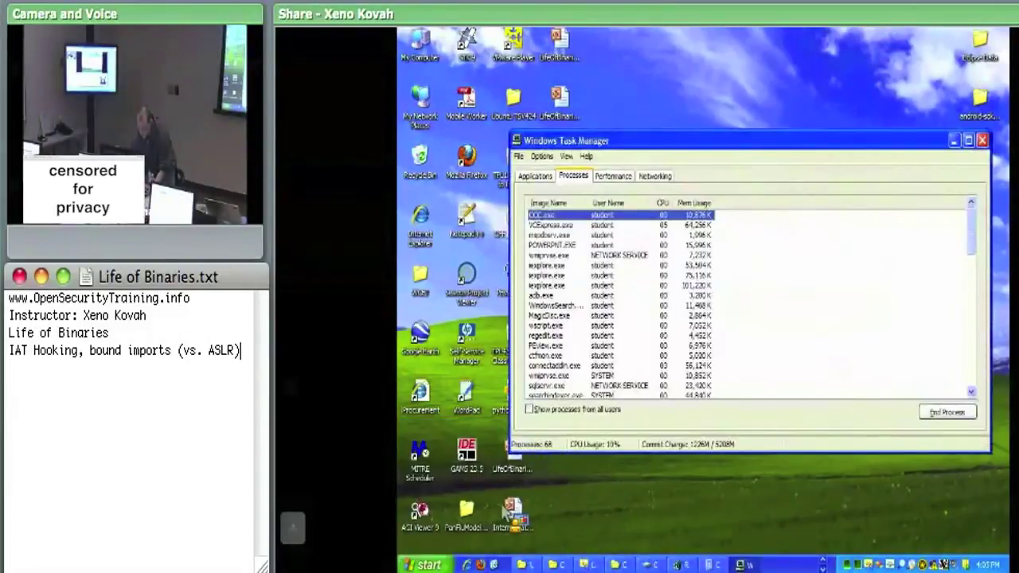
drag(594, 141, 641, 282)
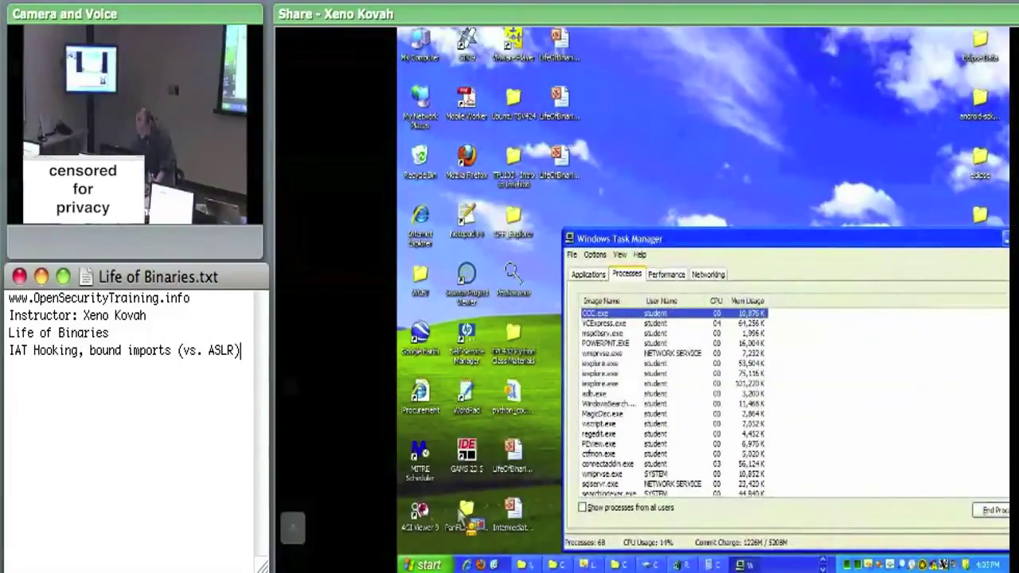
drag(947, 485, 721, 478)
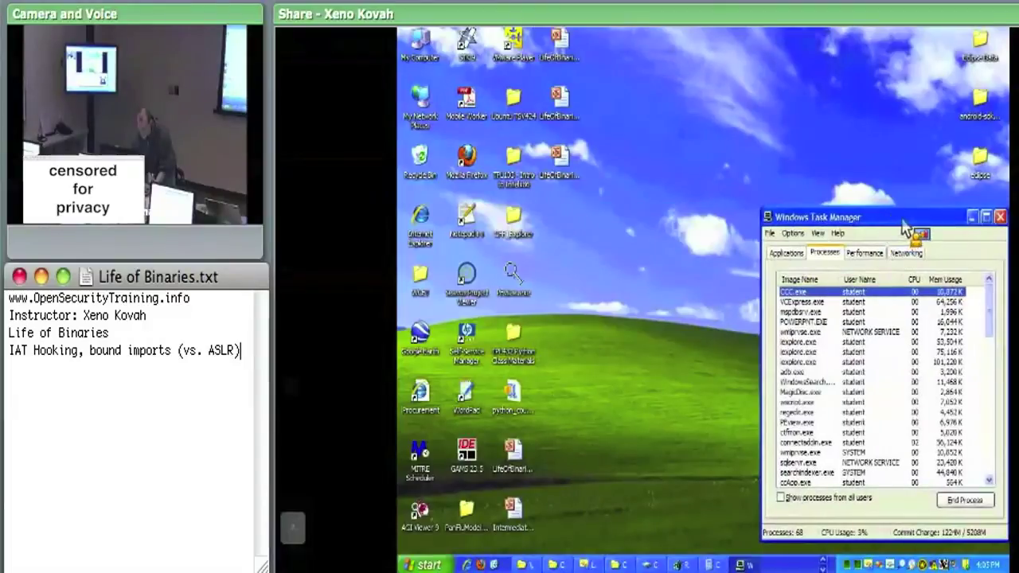
Step: Launch WinDbg and attach it to the newly started taskmgr.exe process
click(429, 564)
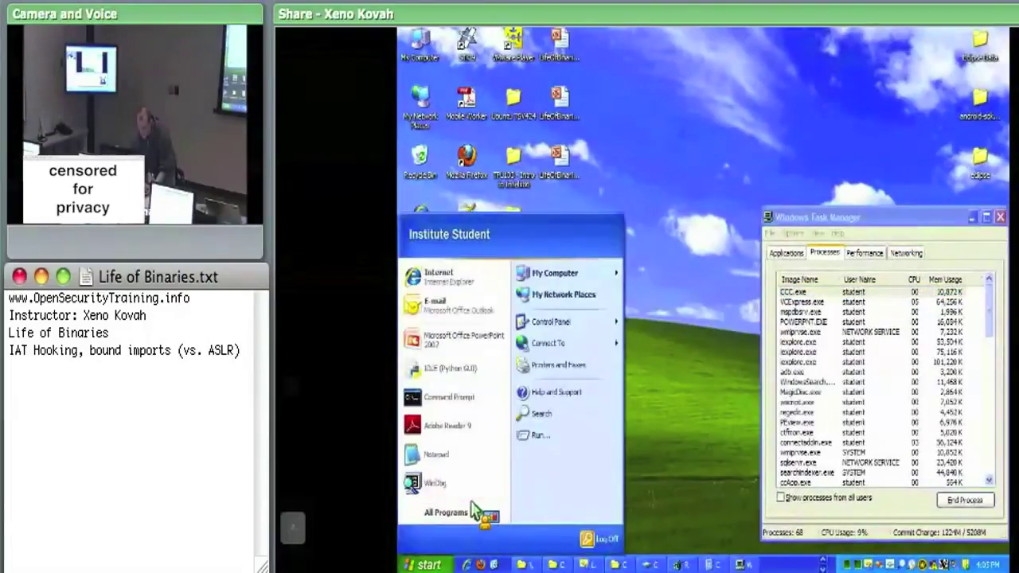
click(458, 484)
click(432, 58)
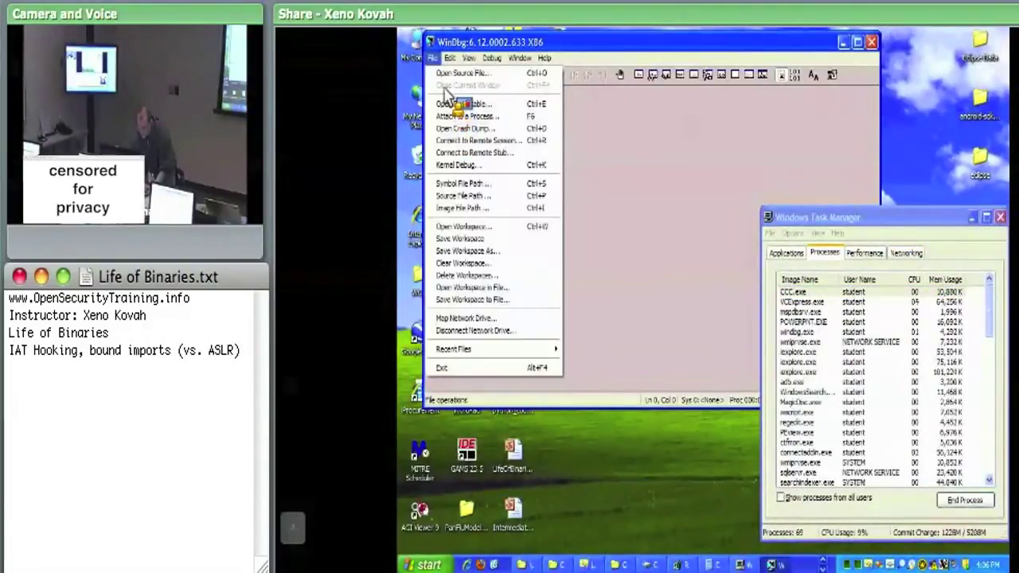
click(466, 117)
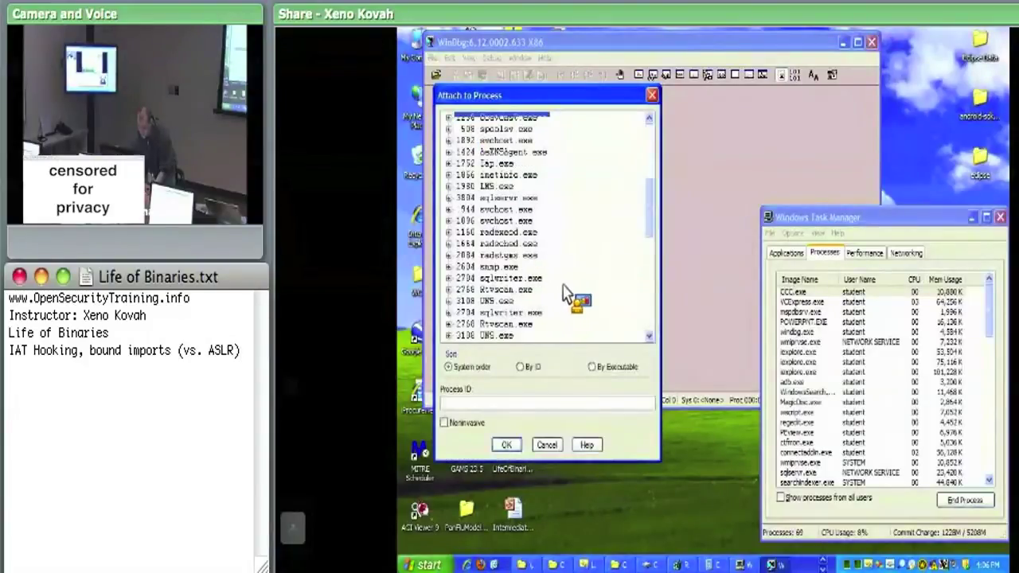
scroll(565, 298, down, 10)
click(549, 336)
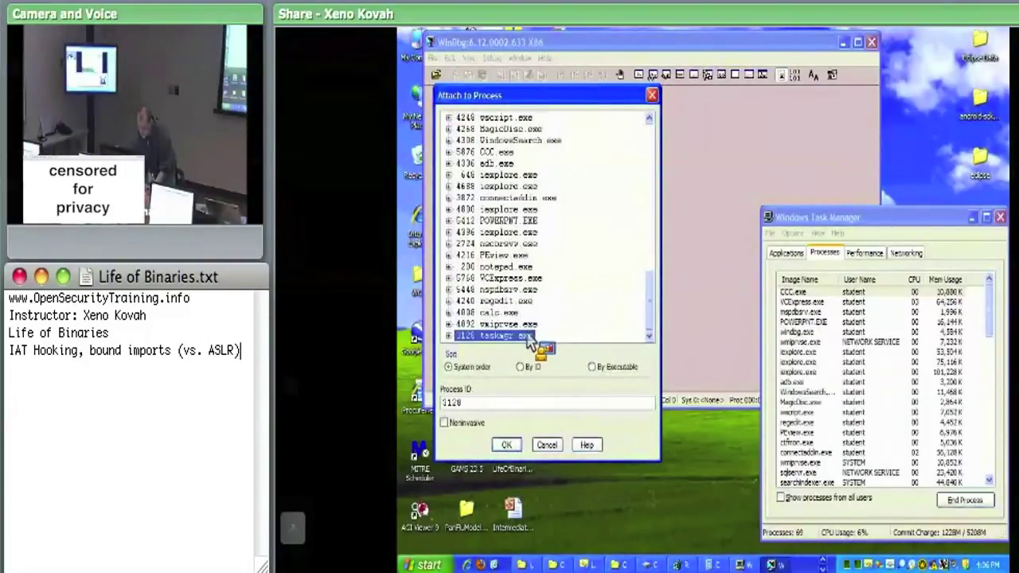
click(509, 444)
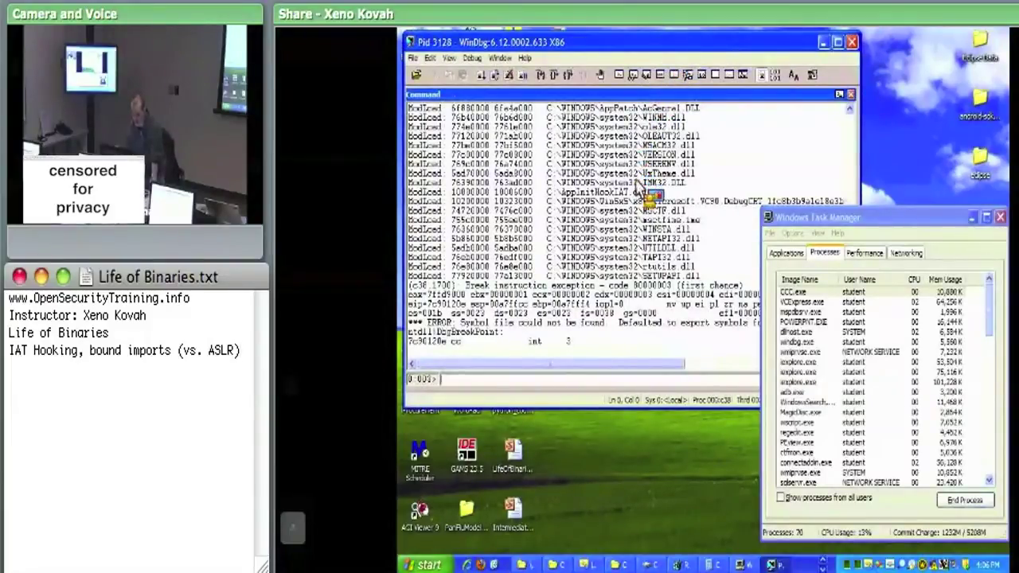
Step: Highlight C:\AppInitHookIAT.dll in the loaded-module output and try to interact with the debugged Task Manager window
drag(649, 193, 541, 199)
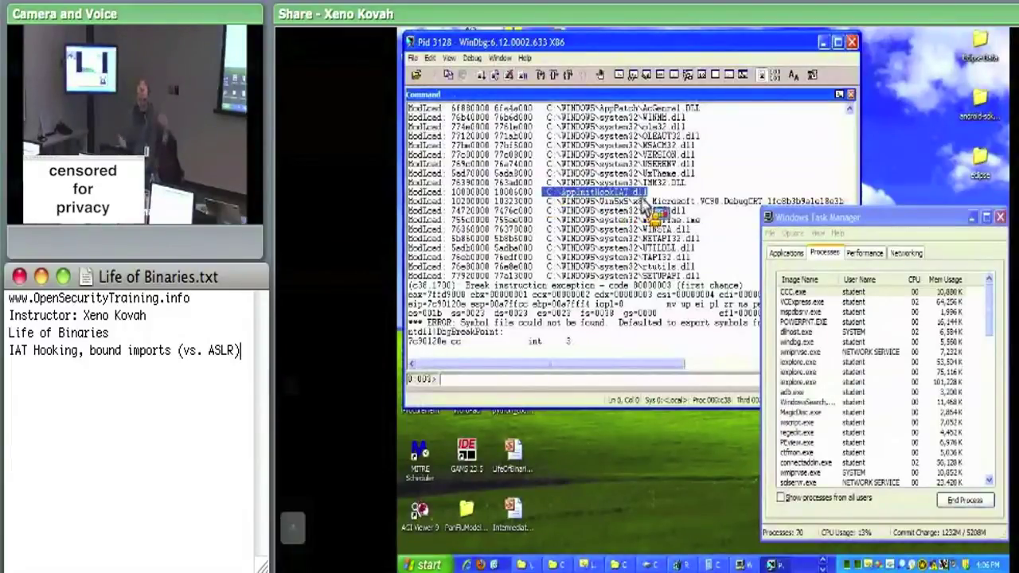
right_click(645, 271)
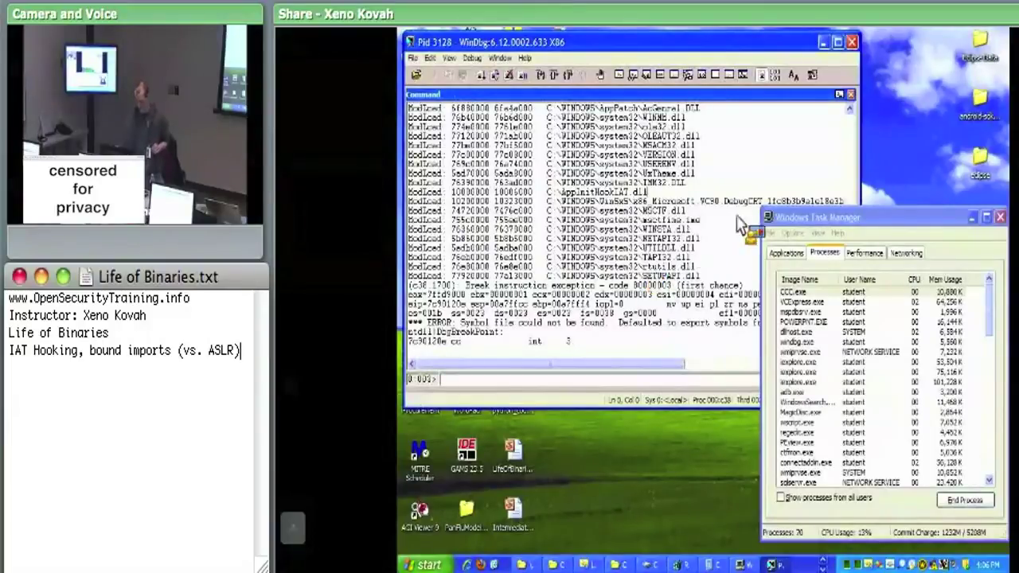
click(842, 219)
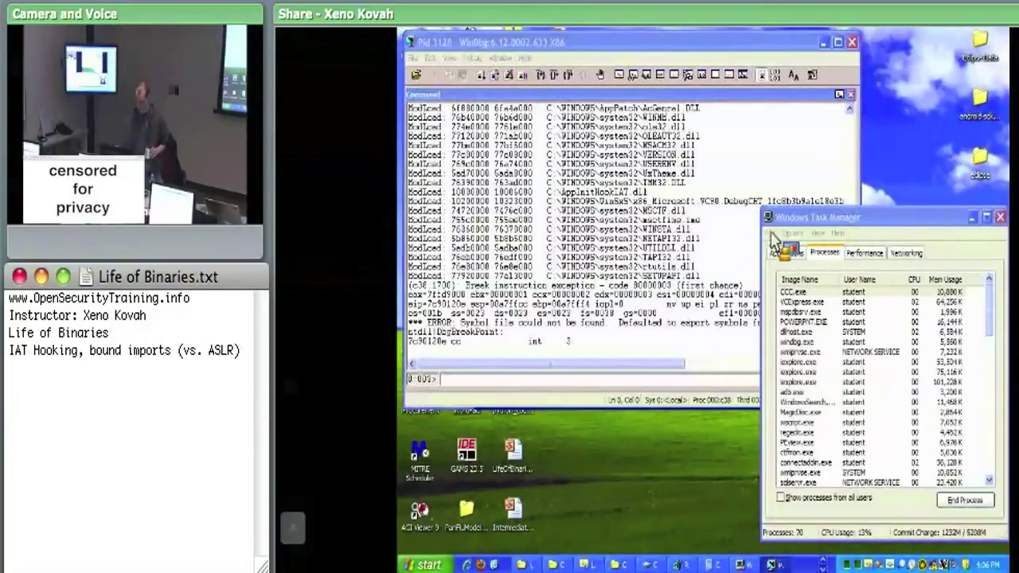
click(645, 381)
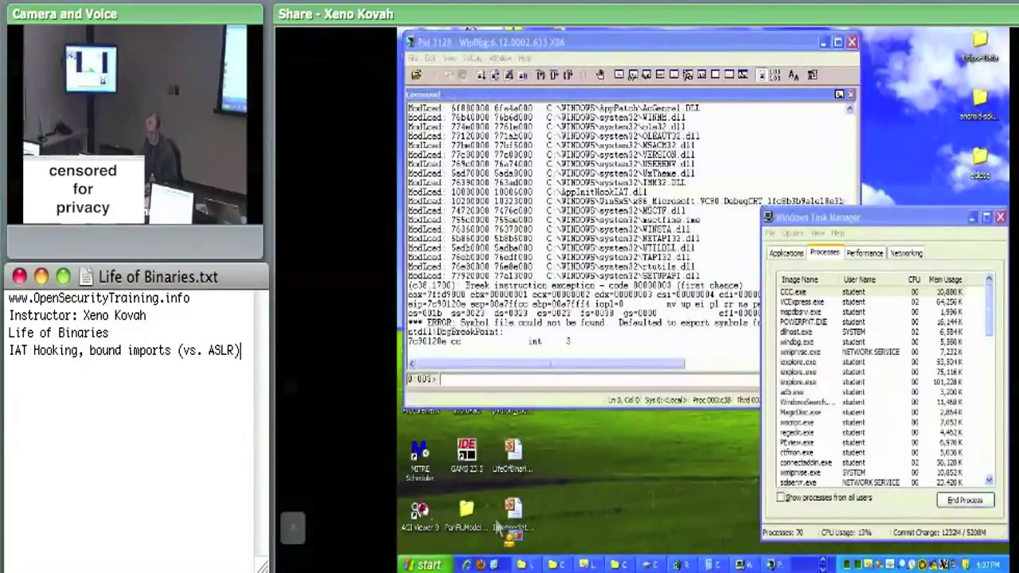
click(444, 563)
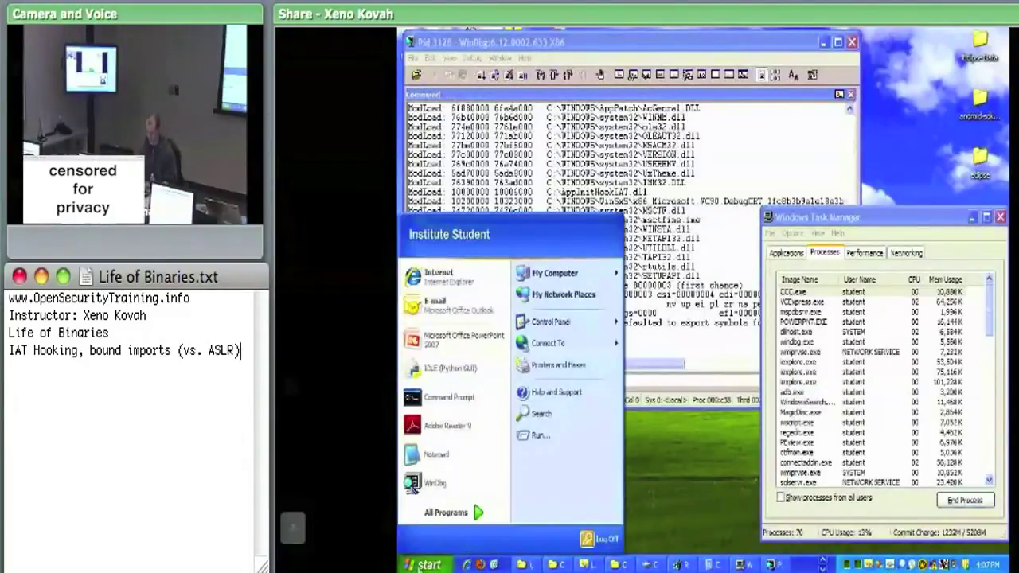
click(539, 435)
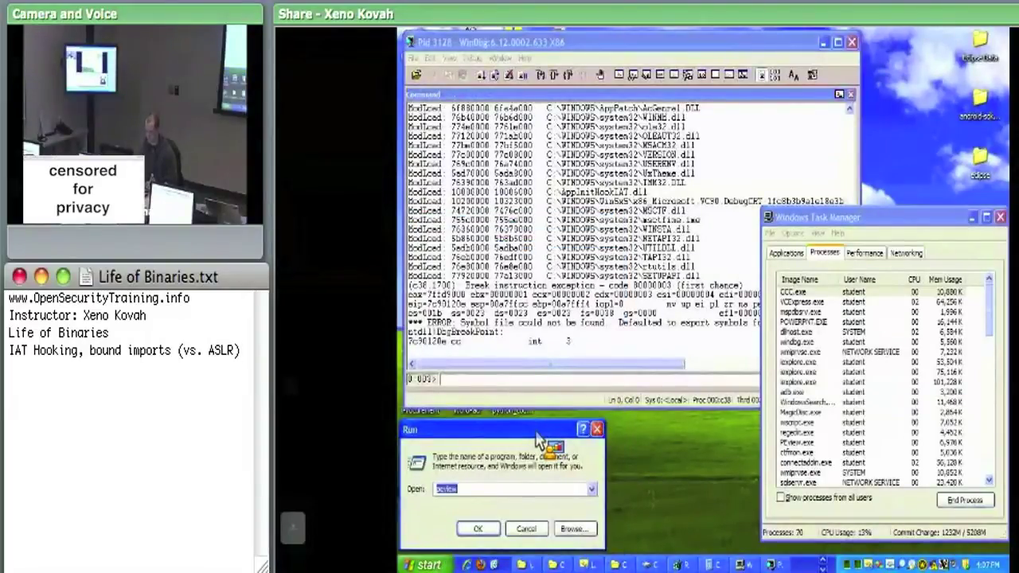
click(542, 529)
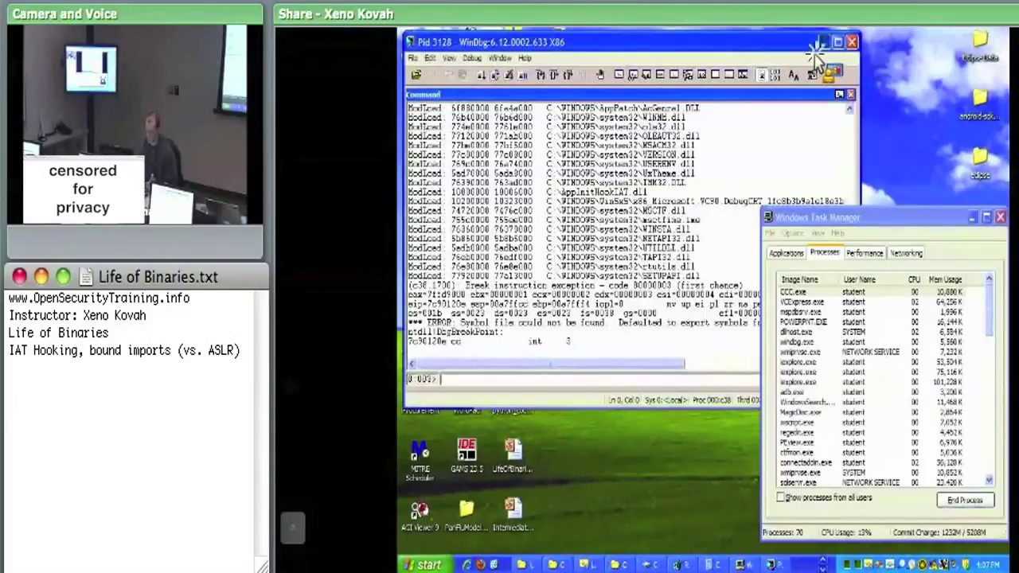
Step: Minimize WinDbg, start PEview from the desktop and open taskmgr.exe from the system32 folder
click(823, 41)
double_click(530, 223)
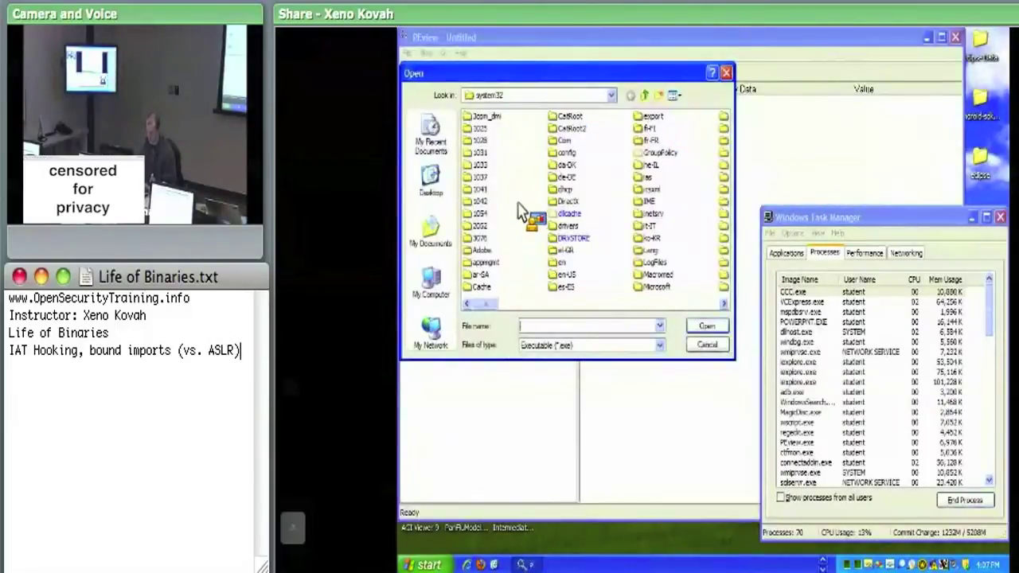
text(ta)
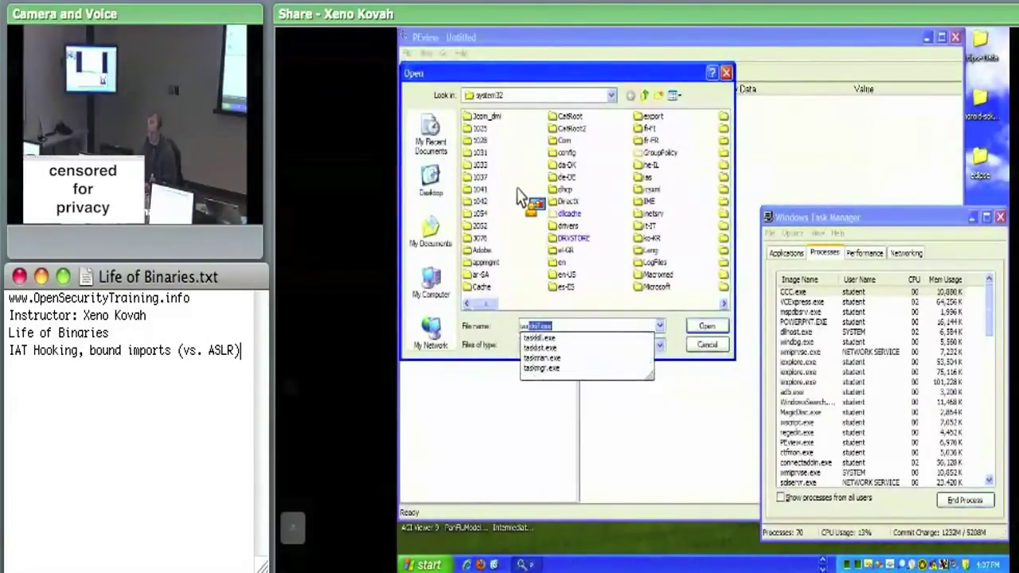
text(s)
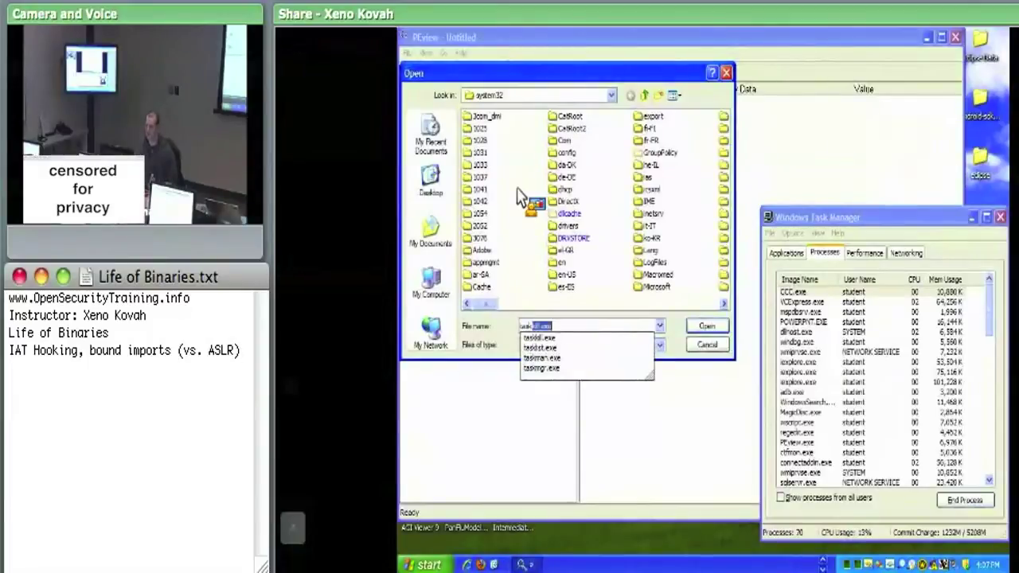
text(k)
key(Down)
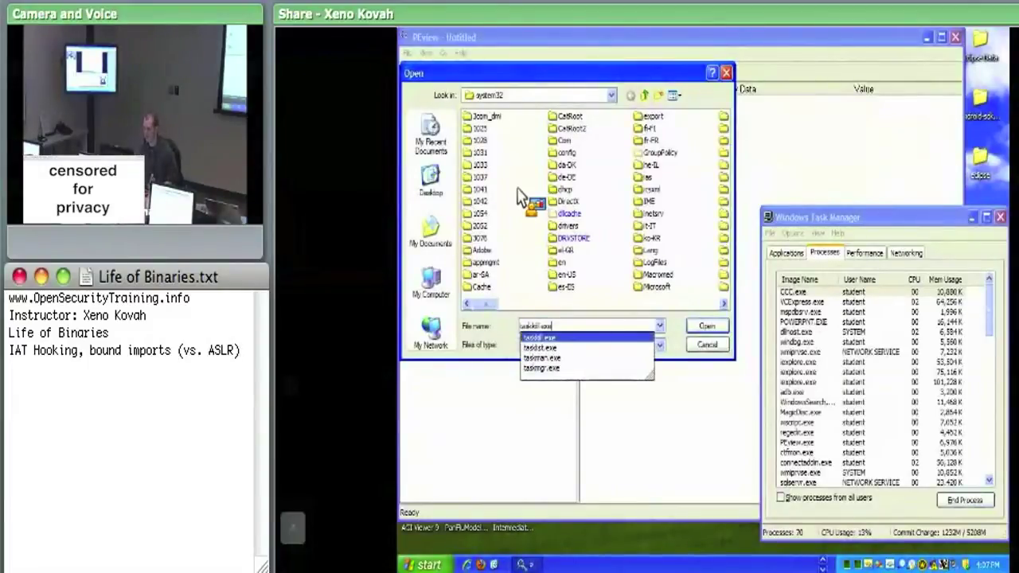
click(570, 369)
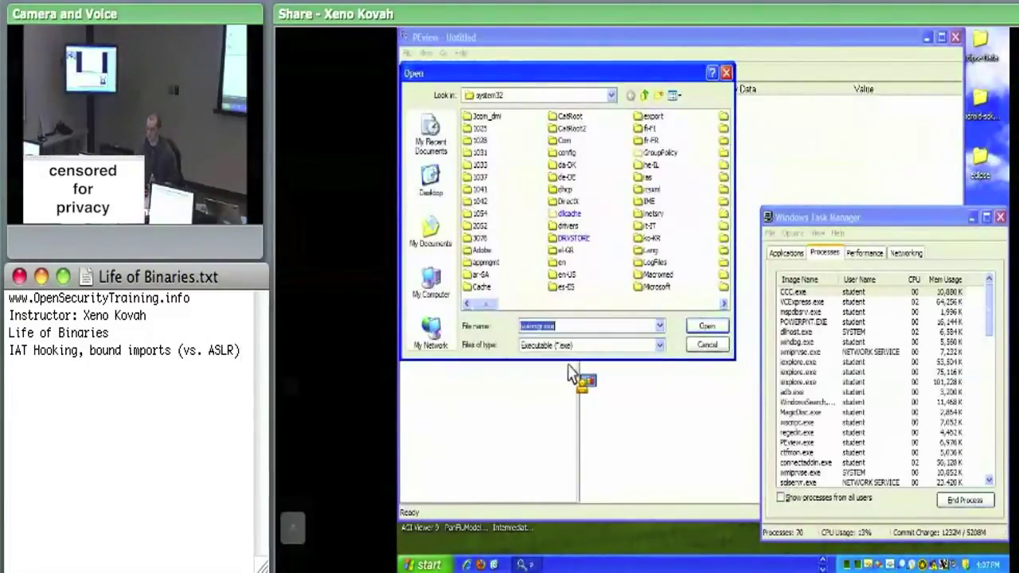
click(559, 96)
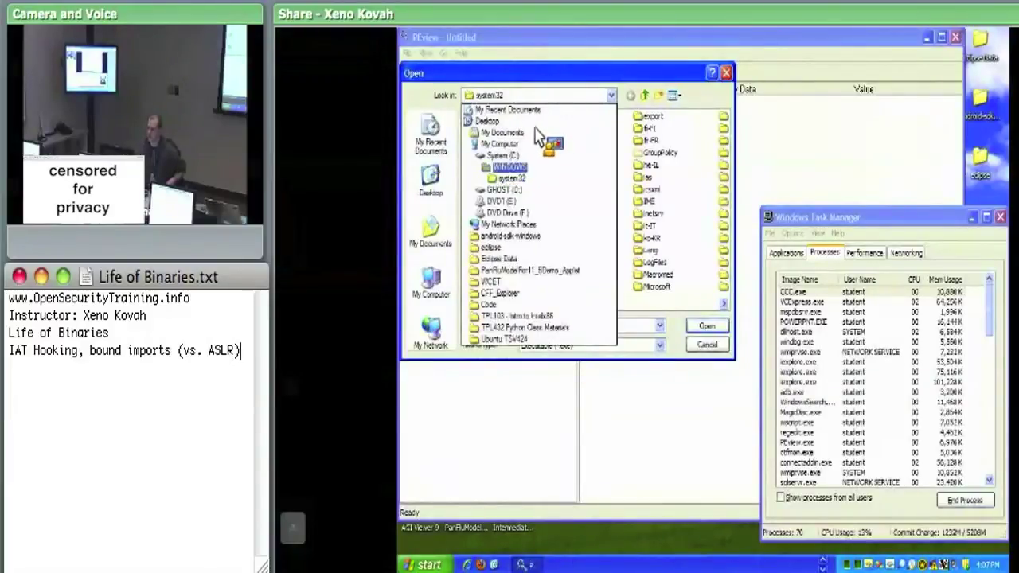
click(660, 311)
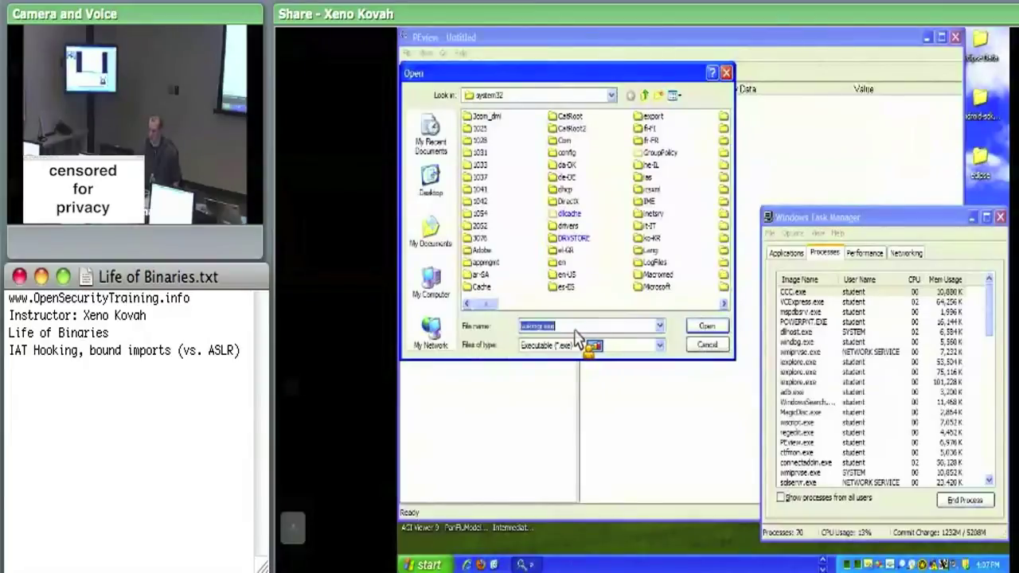
click(700, 326)
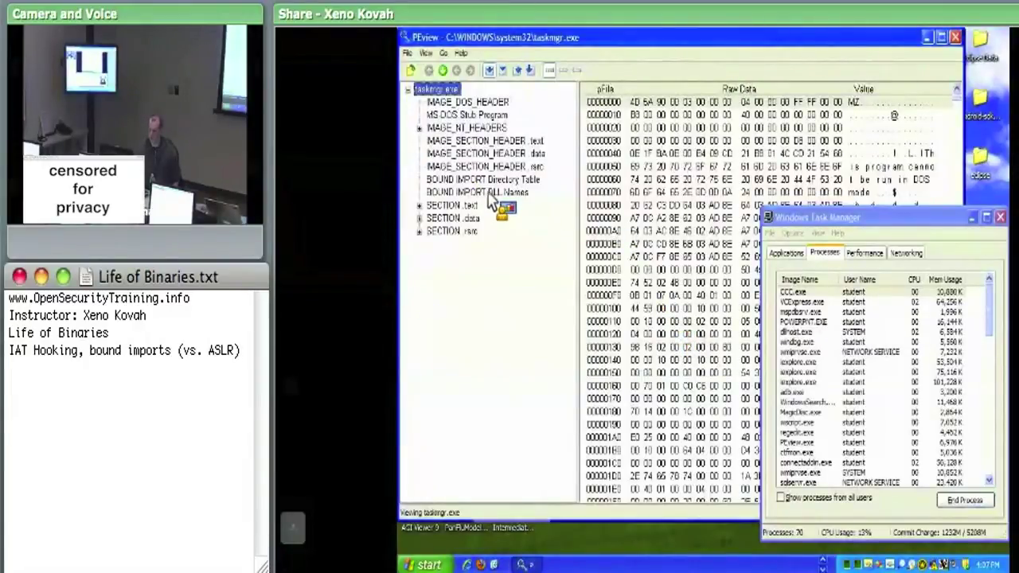
Step: Expand SECTION .text of taskmgr.exe and display its IMPORT Address Table
click(436, 208)
click(484, 219)
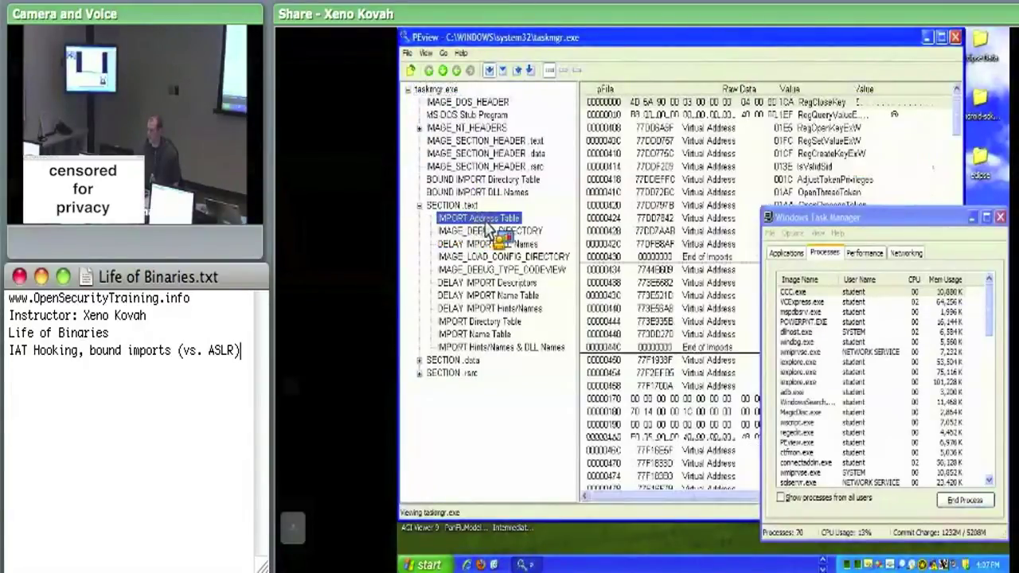
Step: Move the PEview window to show the import table's address and name columns, and select the end-of-imports entry for ADVAPI32.dll
drag(820, 37, 649, 51)
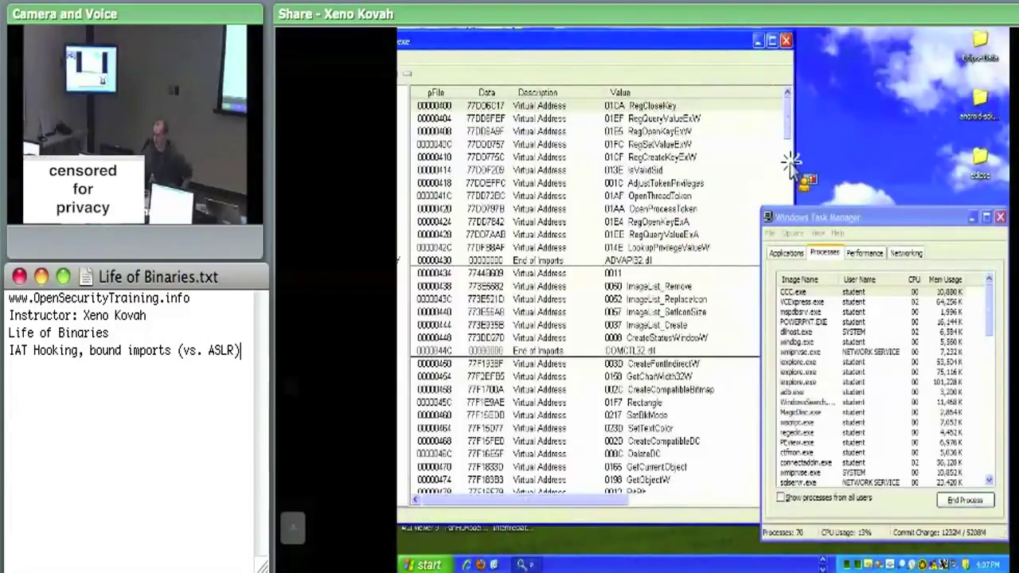
scroll(790, 163, down, 10)
drag(790, 194, 792, 163)
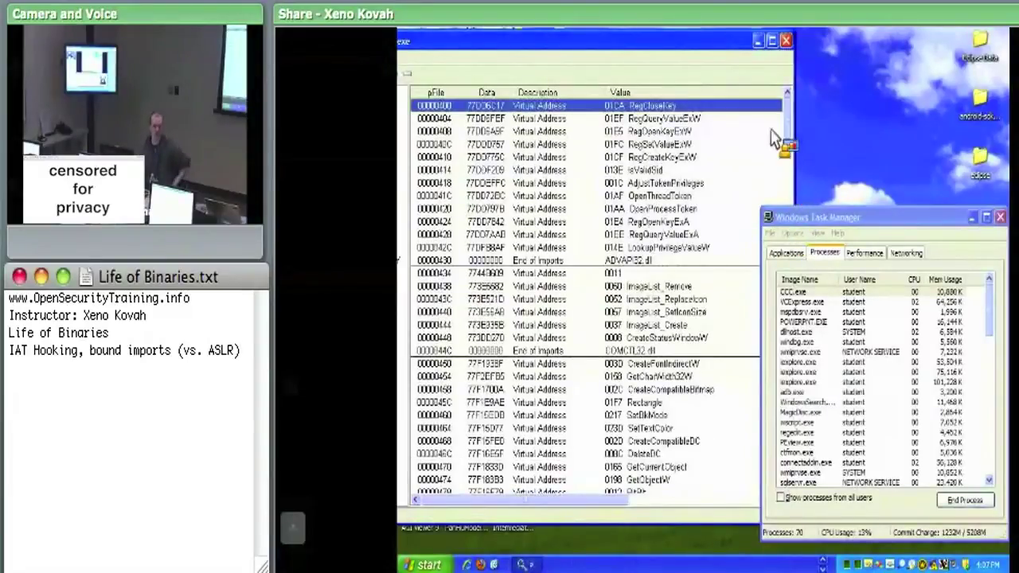
click(519, 261)
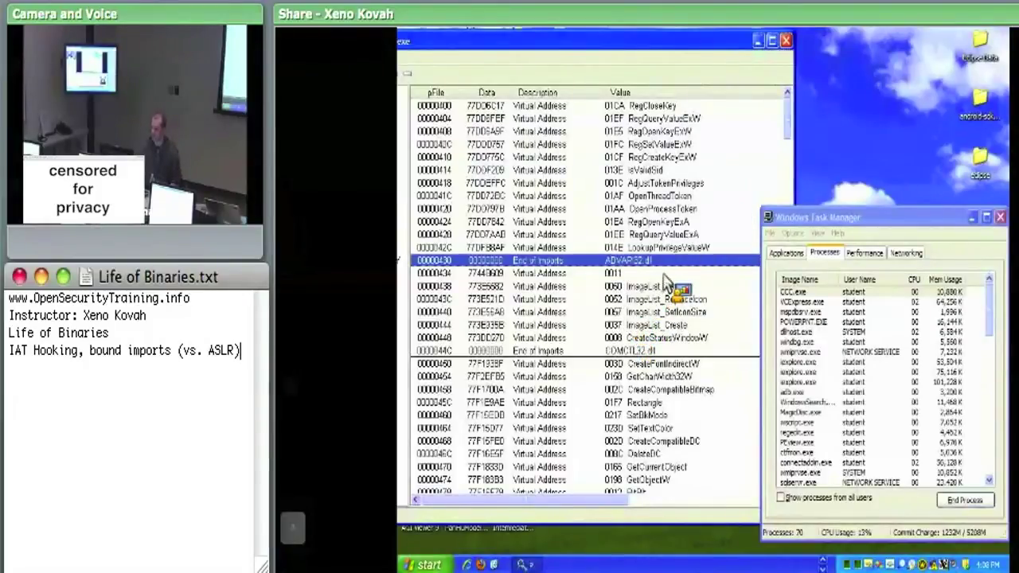
Step: Find the NtQuerySystemInformation entry among the ntdll.dll imports in taskmgr.exe's Import Address Table and select it
scroll(784, 137, down, 20)
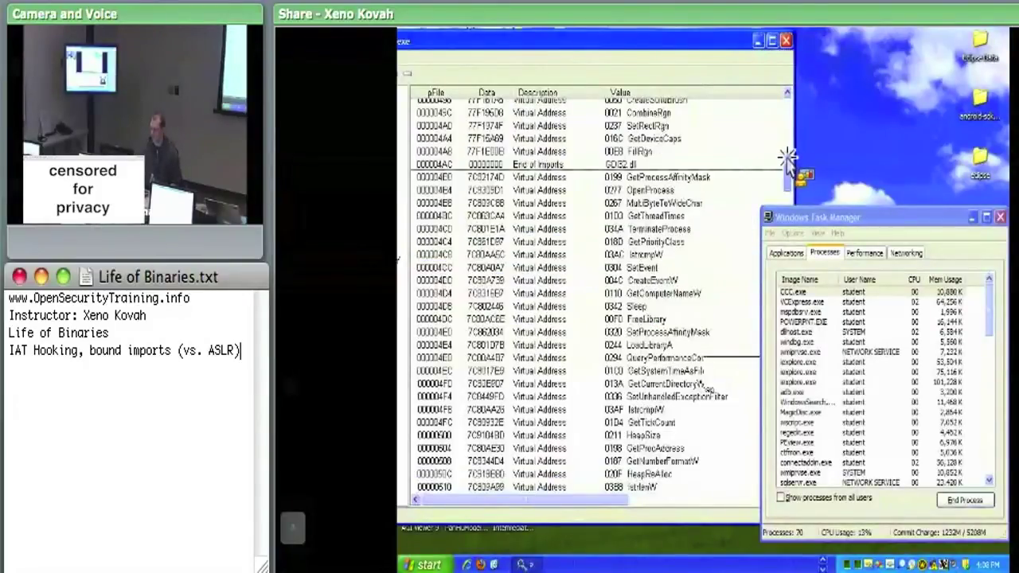
scroll(787, 221, down, 18)
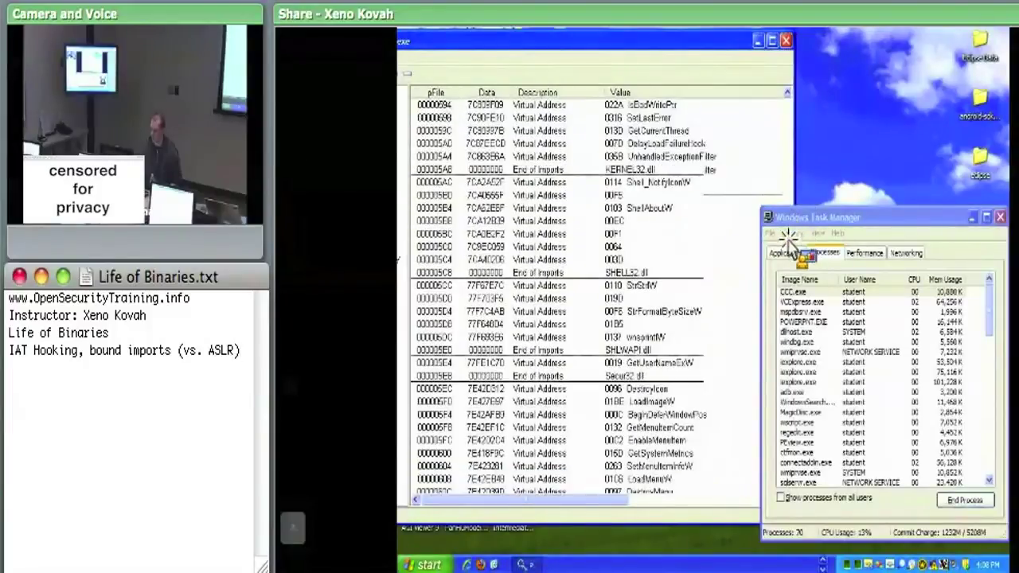
scroll(785, 286, down, 12)
scroll(785, 328, down, 20)
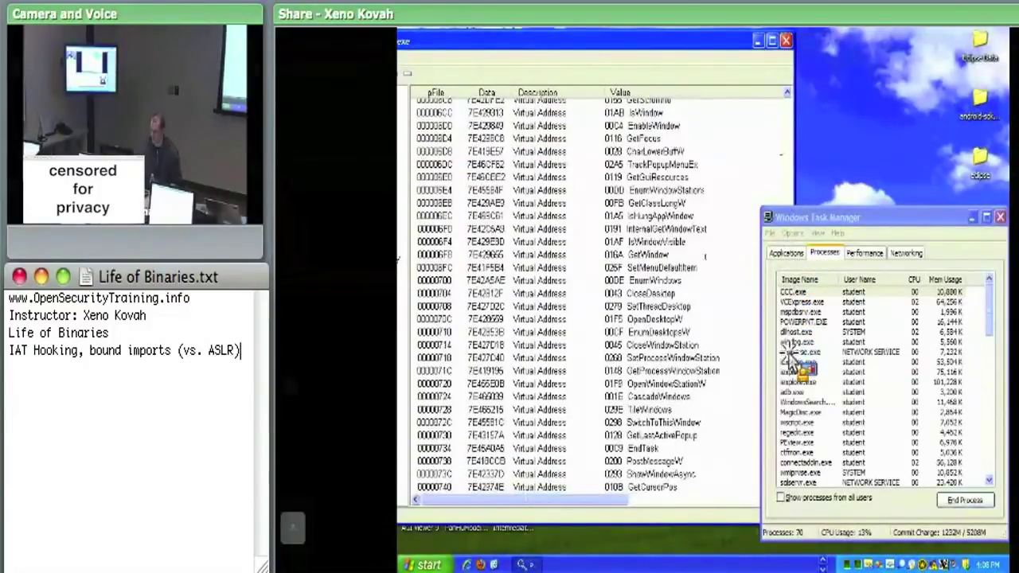
scroll(792, 406, down, 4)
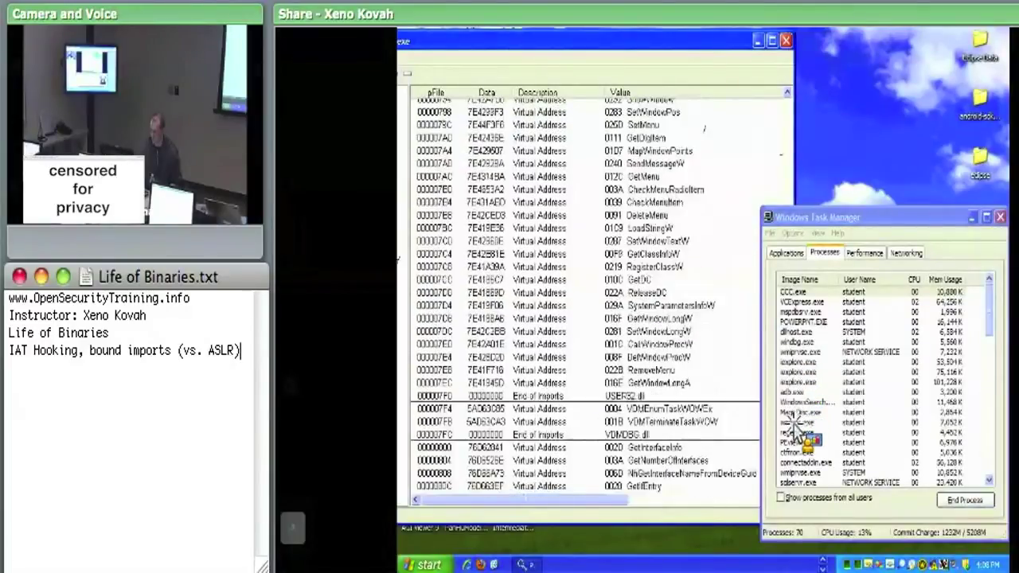
scroll(795, 444, down, 5)
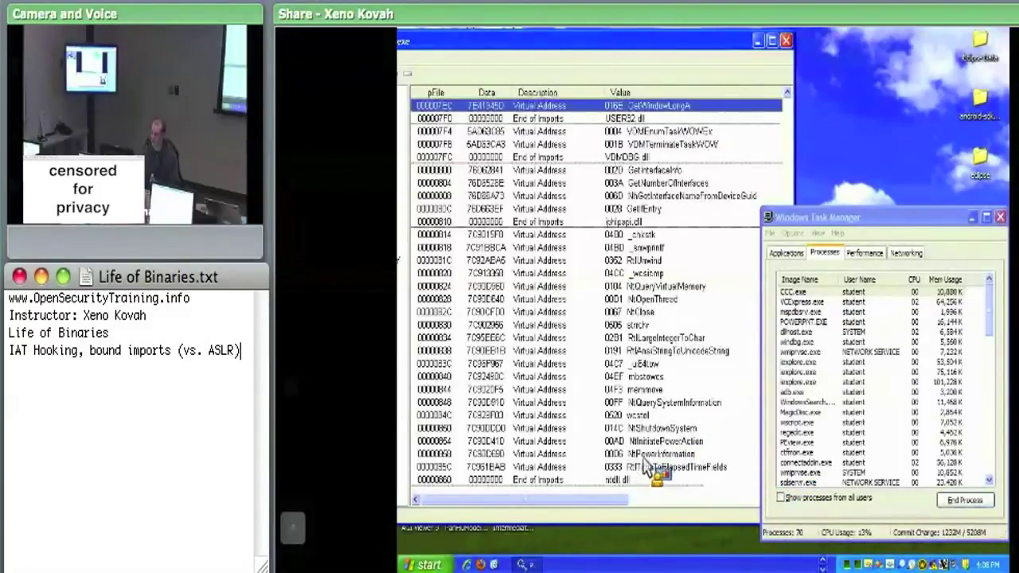
click(647, 403)
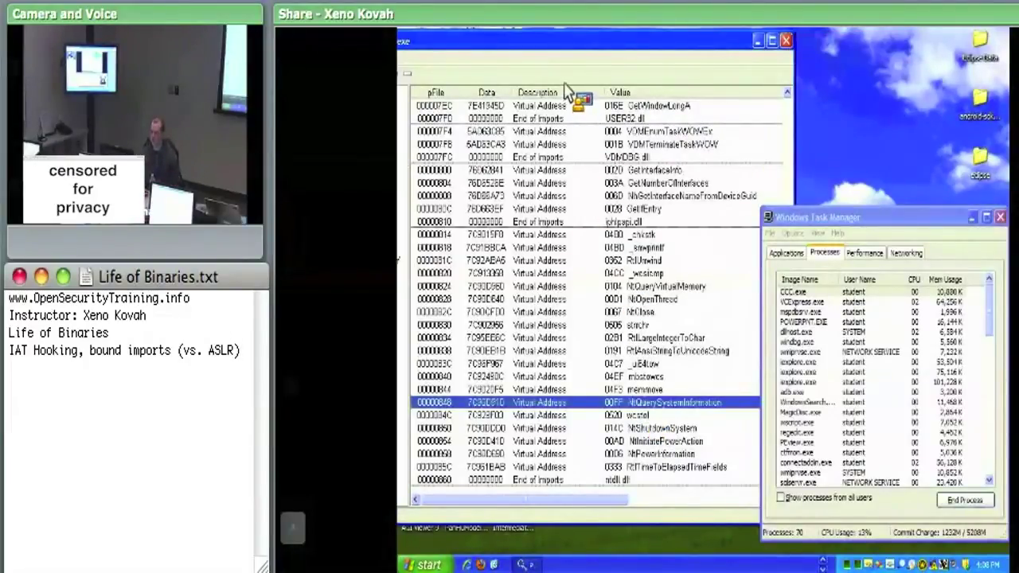
Step: Move PEview back, switch to WinDbg and highlight taskmgr.exe's base address 01000000 in the loaded-module output
drag(559, 48, 683, 45)
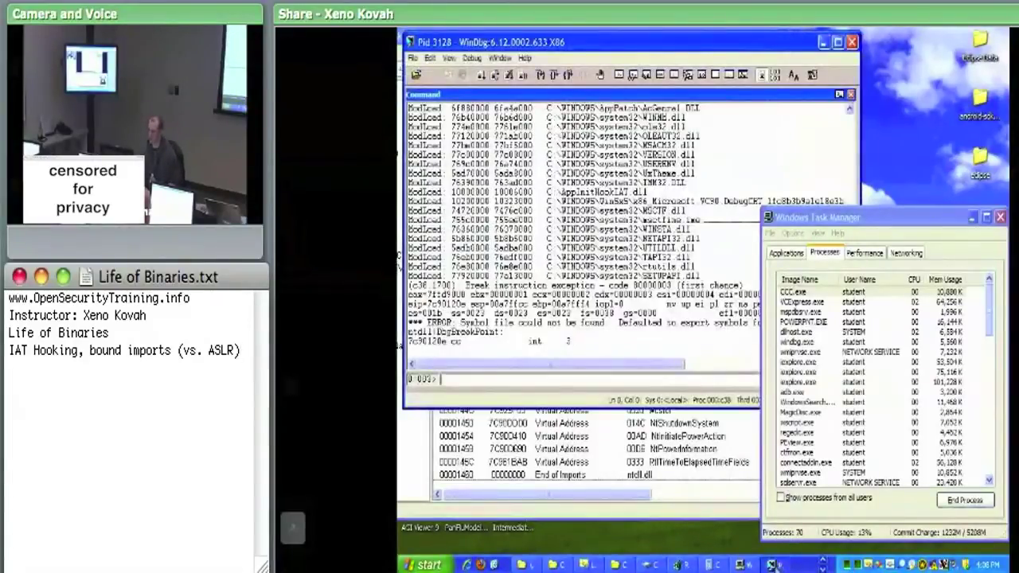
click(851, 111)
click(850, 111)
click(850, 110)
click(851, 111)
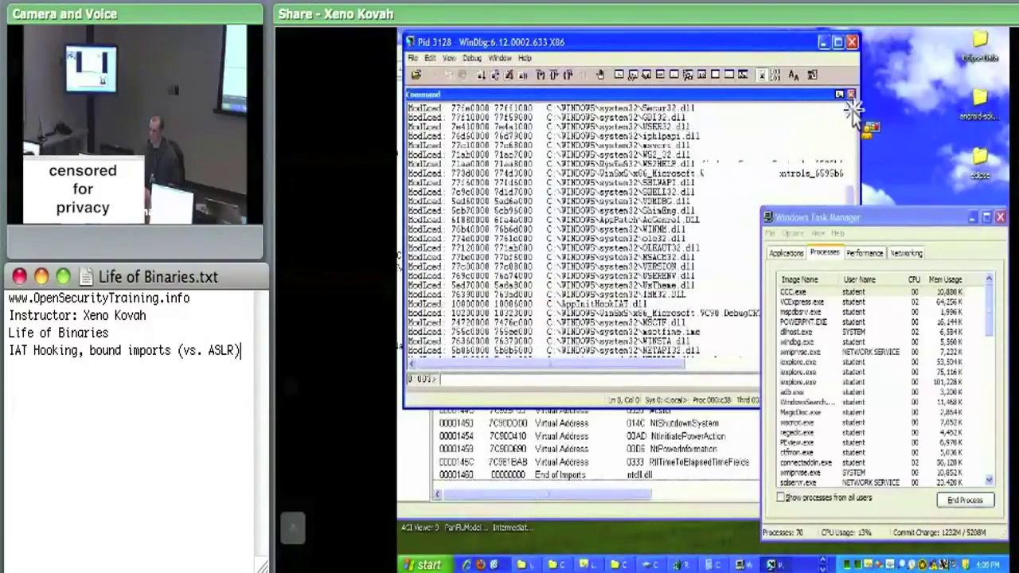
click(850, 111)
click(850, 111)
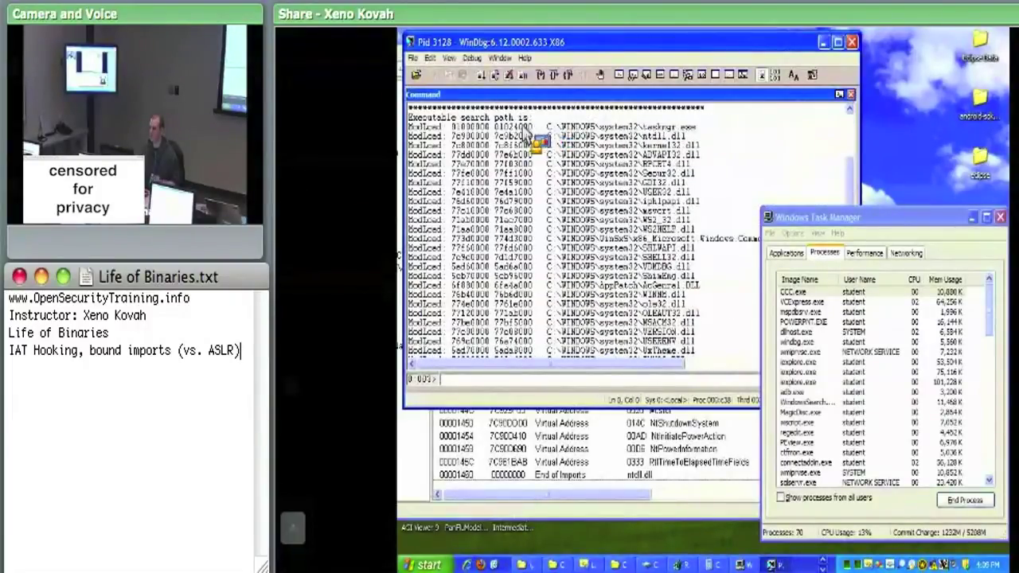
drag(472, 126, 492, 129)
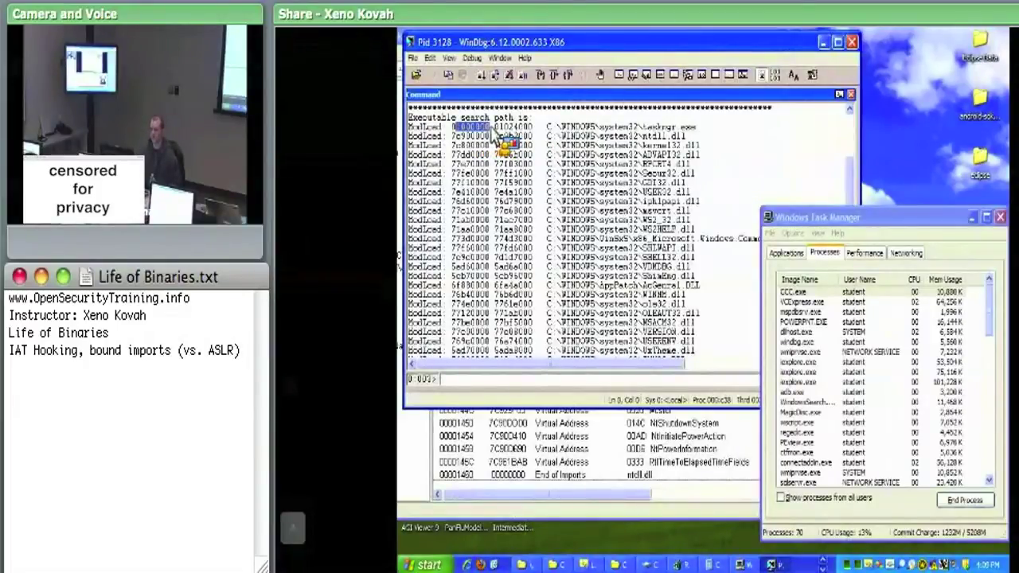
Step: Open a docked Memory window above the command output and view taskmgr.exe's memory at address 1000000
click(413, 58)
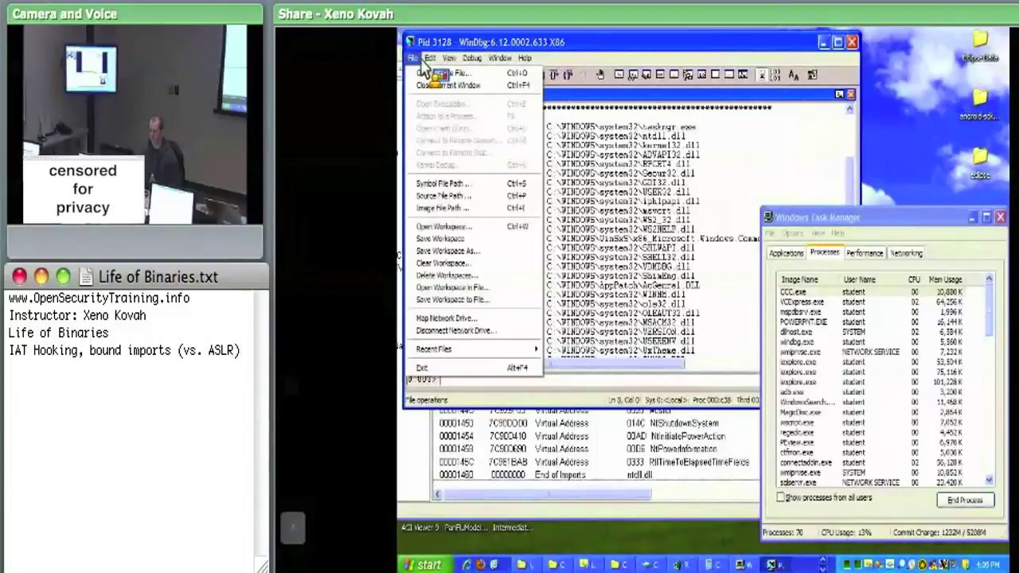
click(432, 85)
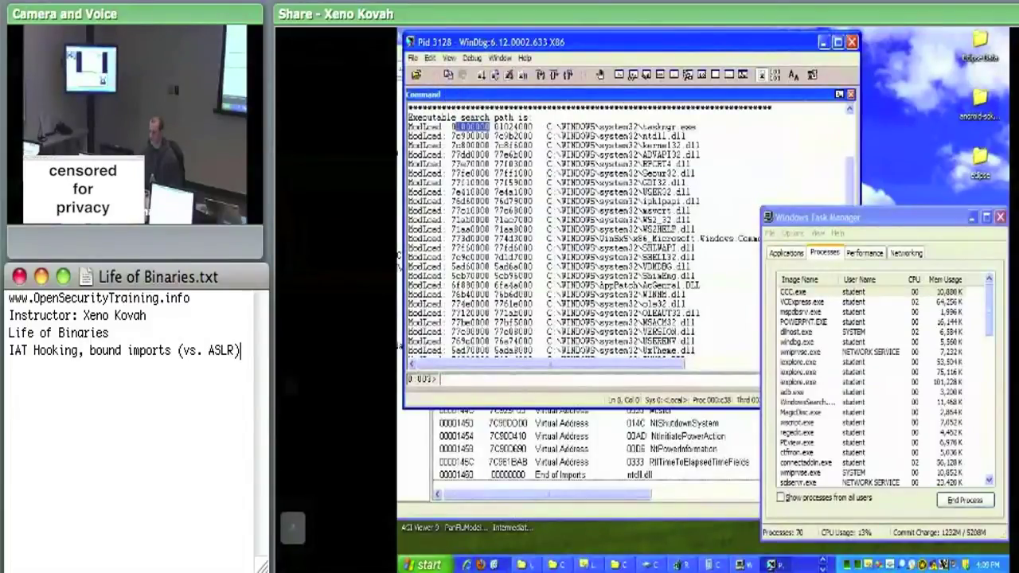
click(685, 74)
drag(687, 80, 648, 182)
triple_click(526, 110)
text(1000000)
key(Return)
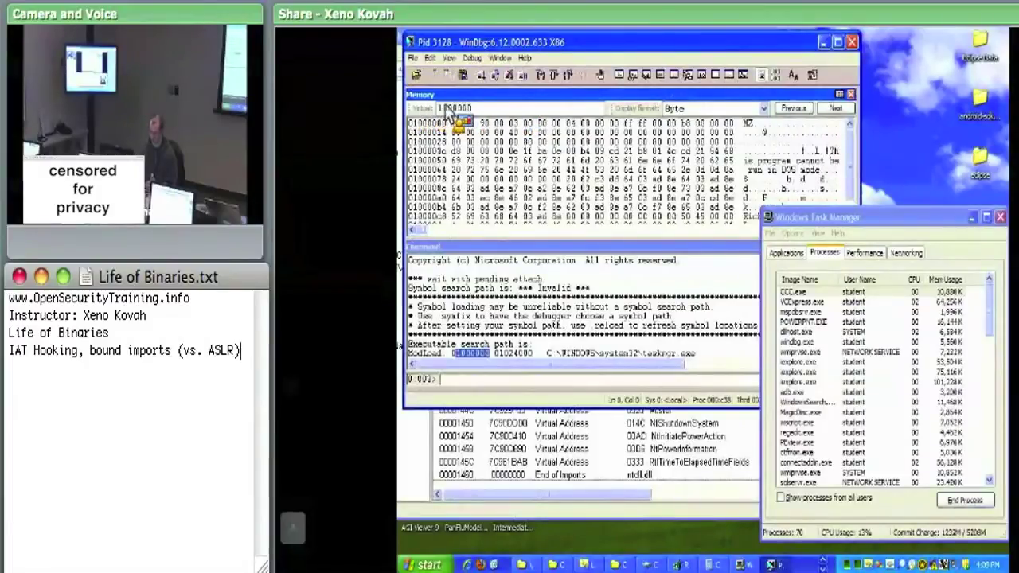
Step: Set the Memory window's address to 1000000+1448 to view the NtQuerySystemInformation import slot
text(+1148)
key(Return)
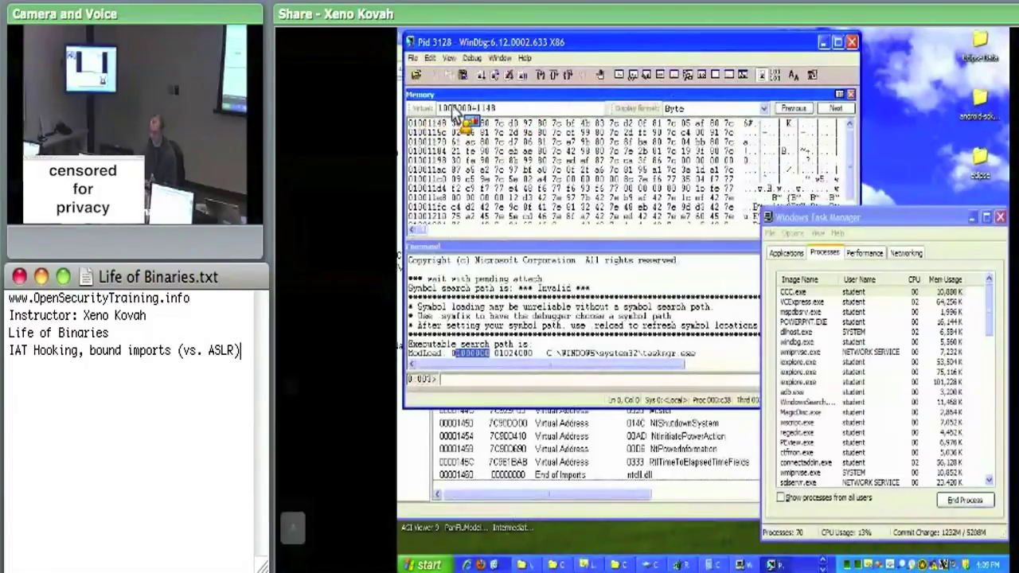
key(Left)
key(Left)
key(Left)
key(BackSpace)
key(Return)
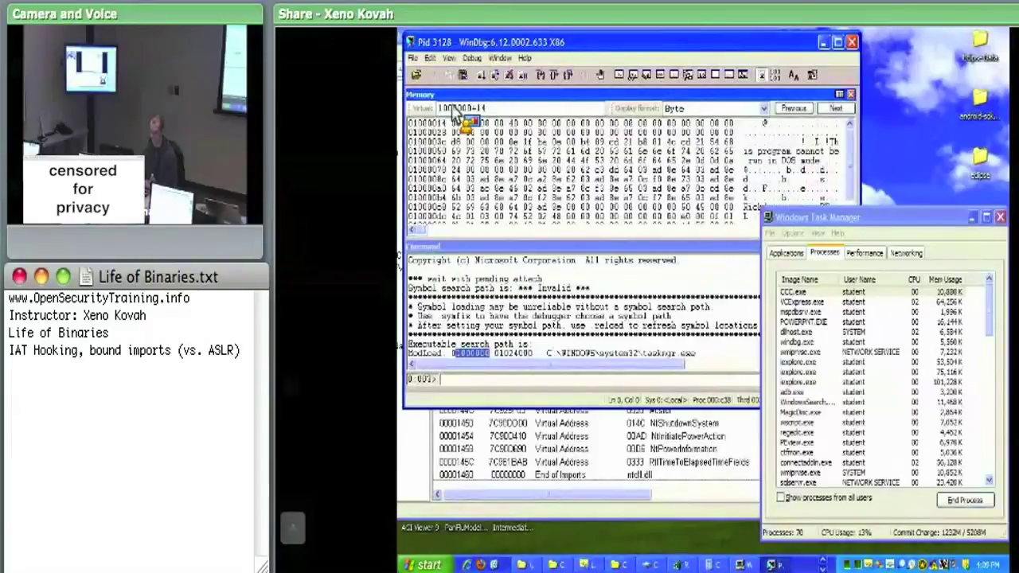
key(BackSpace)
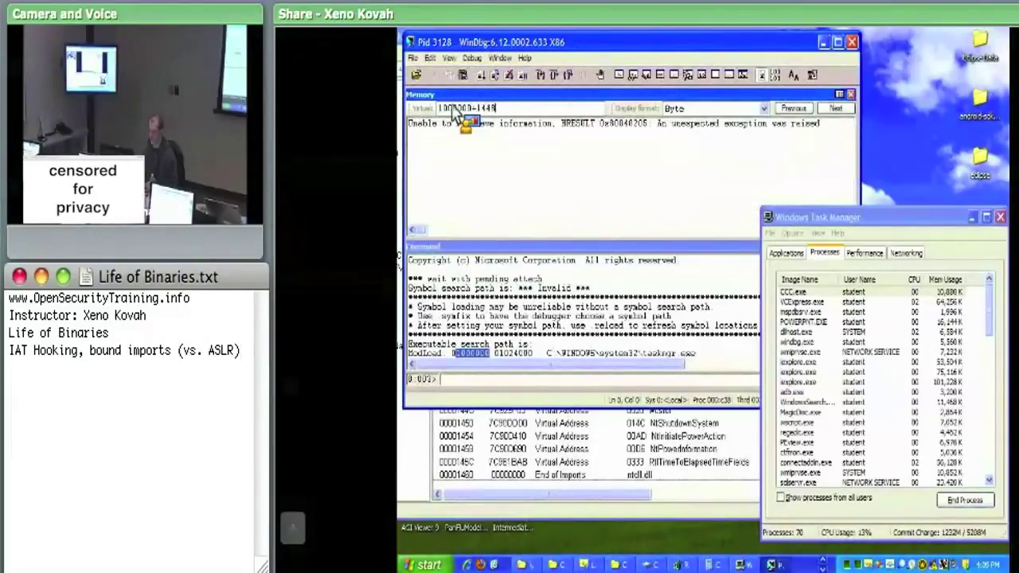
key(Return)
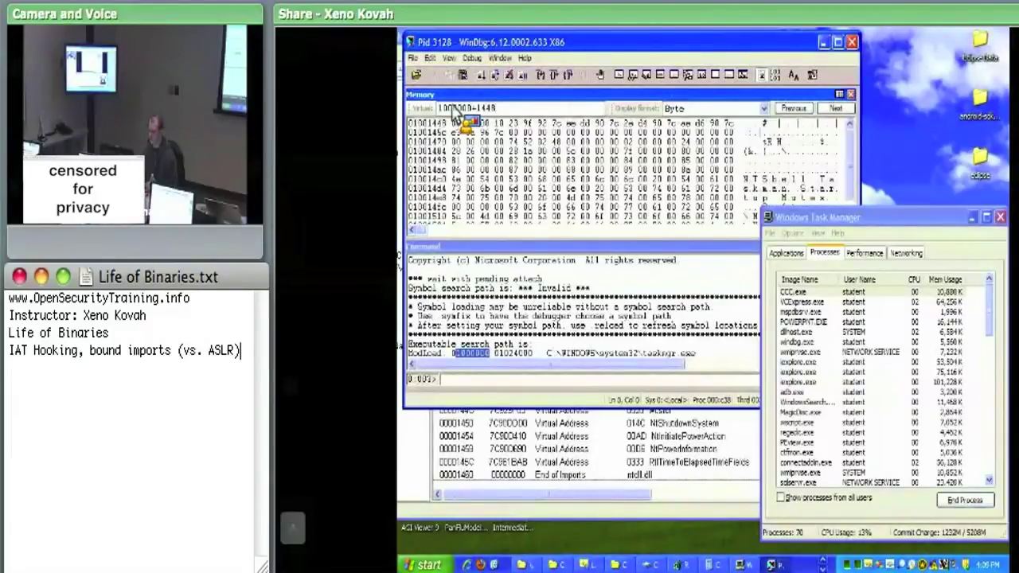
Step: Set the Memory window's display format to Long Hex
click(679, 111)
click(699, 147)
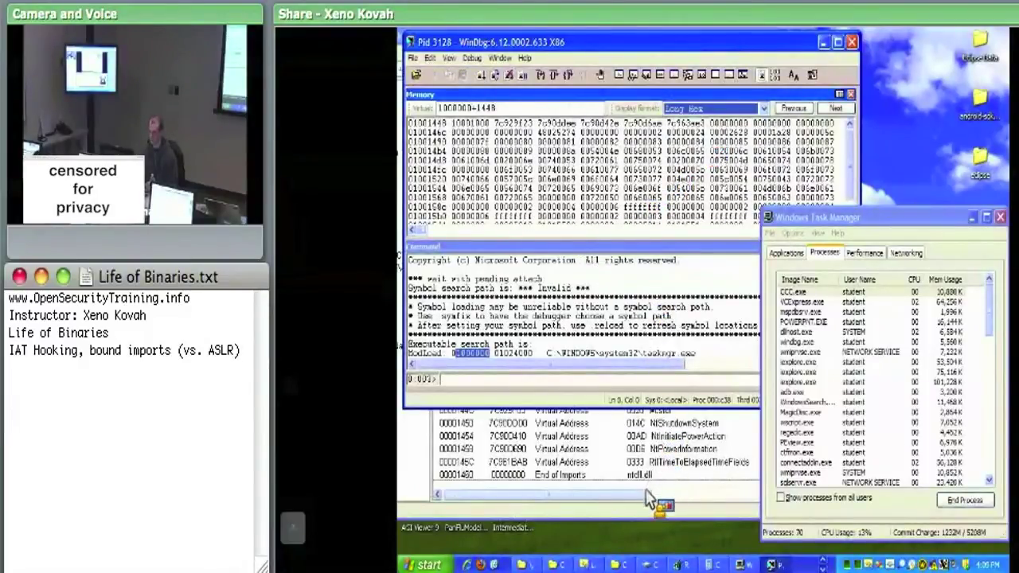
click(704, 341)
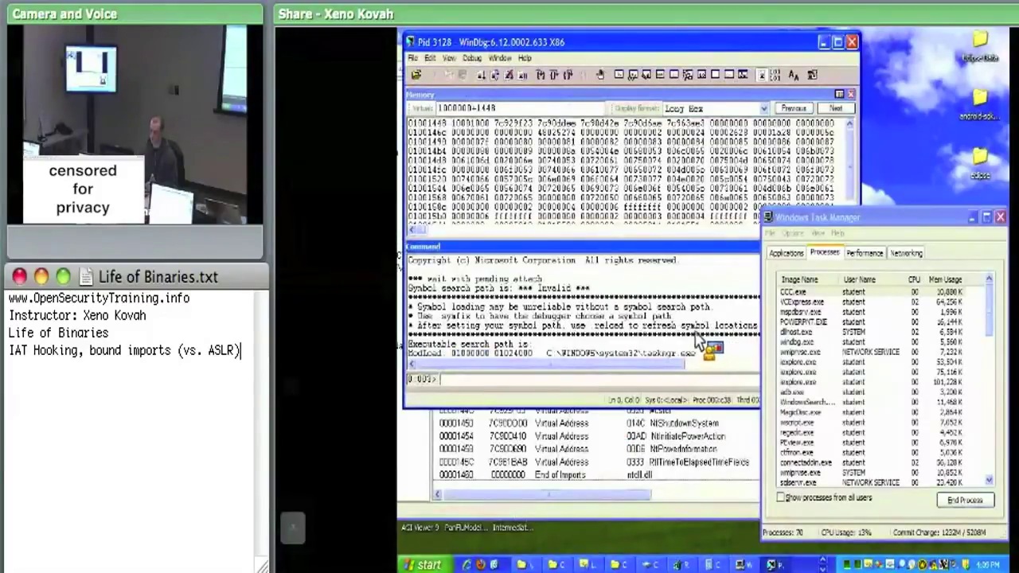
Step: Highlight the pointer stored at 01001448 and compare it with AppInitHookIAT.dll's address range in the loaded-module output
double_click(474, 124)
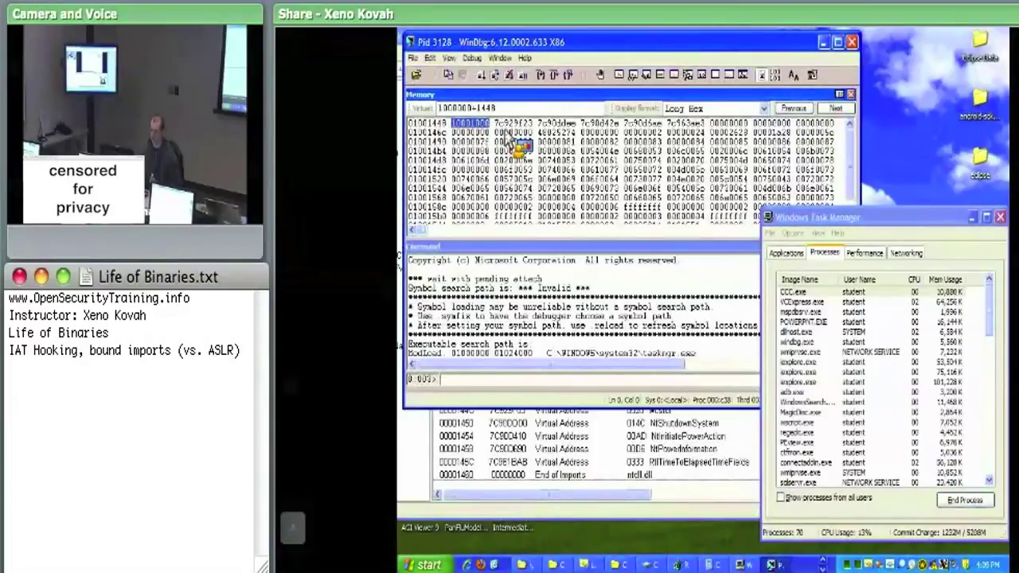
click(561, 255)
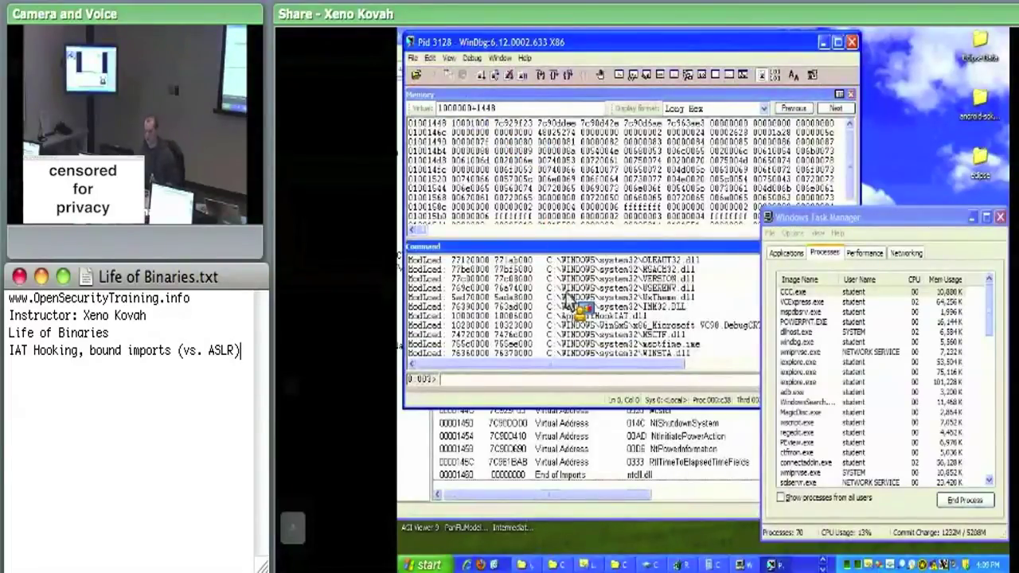
mouse_move(472, 316)
mouse_down()
mouse_move(531, 317)
mouse_move(480, 330)
mouse_up()
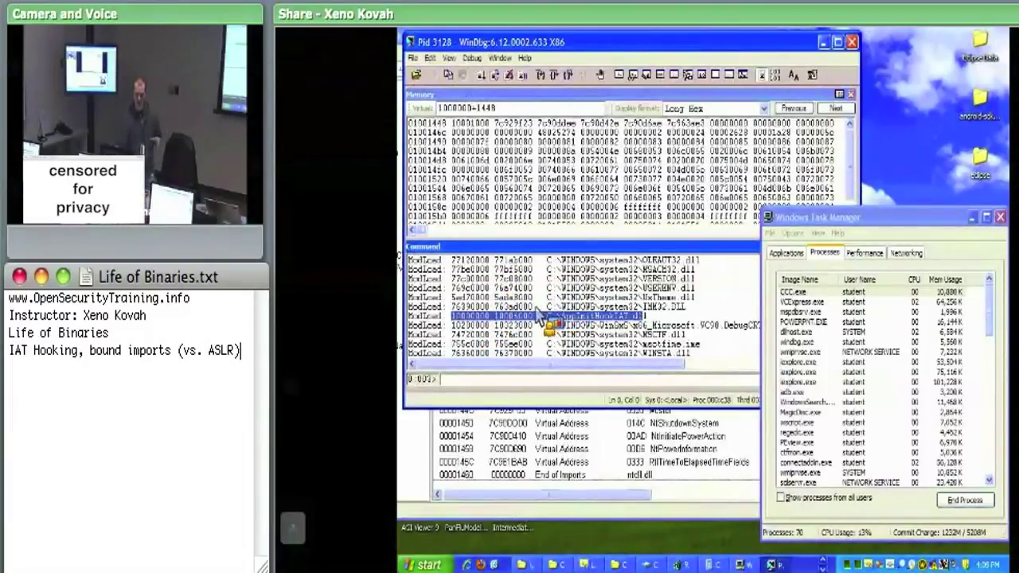
click(489, 149)
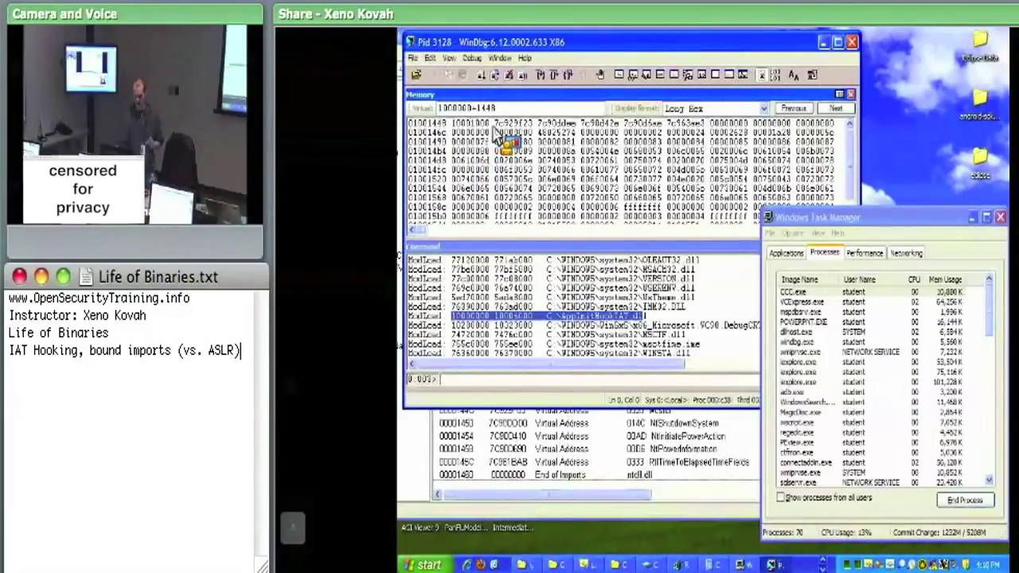
Step: View memory from 1000000+1440 and compare the hooked 10001000 pointer with the neighbouring import entries and the terminating zero entry
click(629, 413)
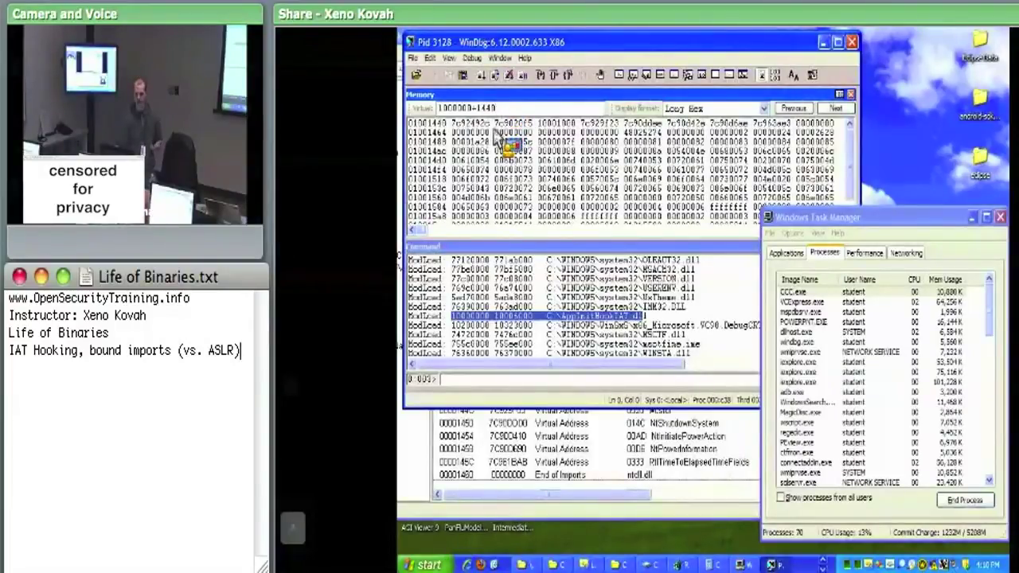
double_click(471, 125)
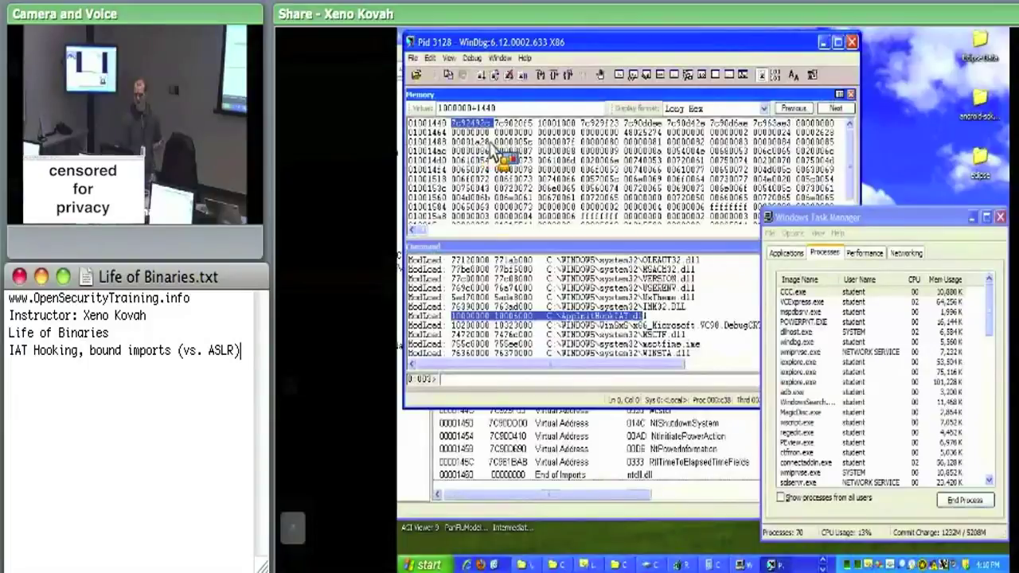
double_click(561, 125)
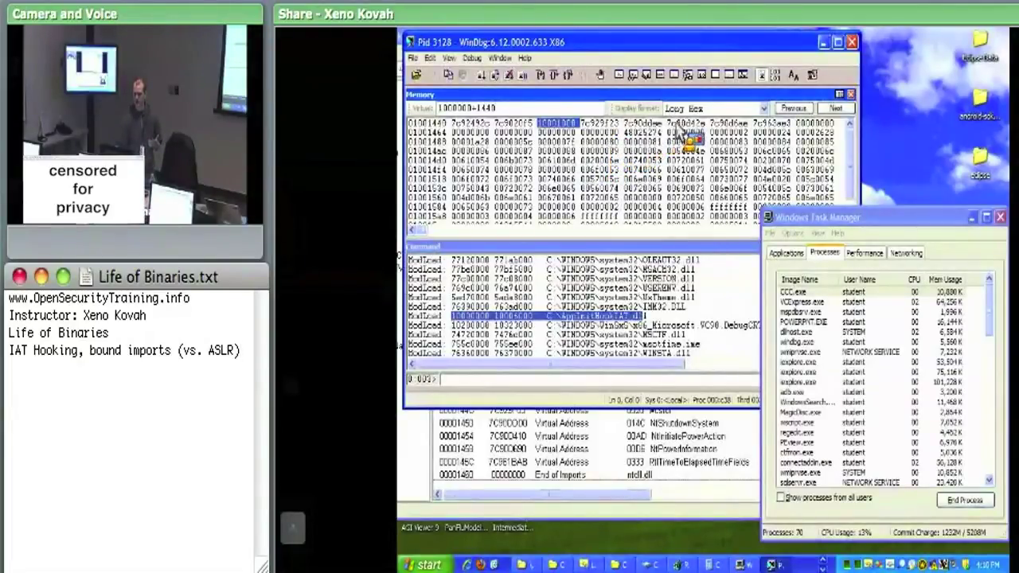
click(801, 135)
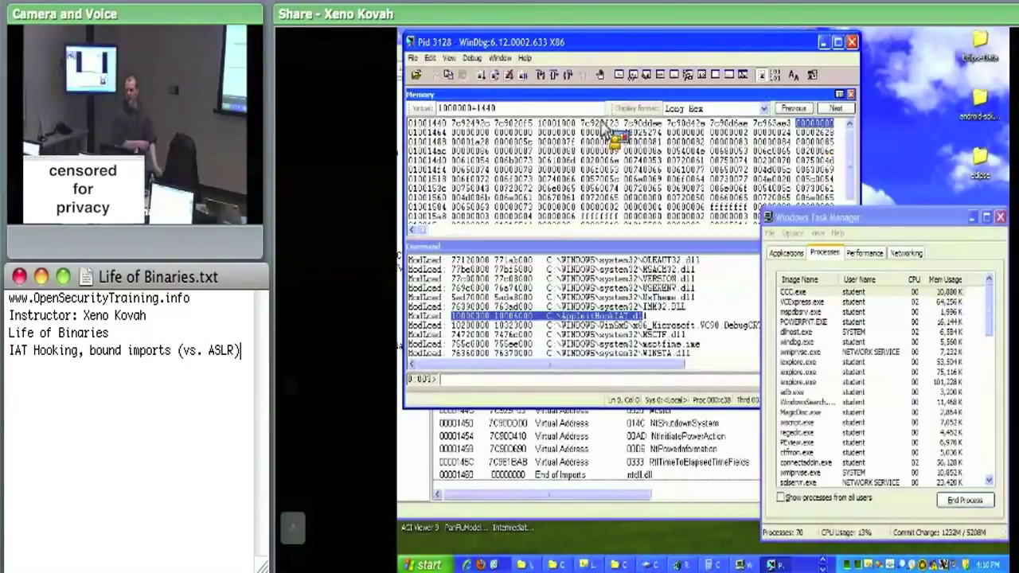
double_click(569, 125)
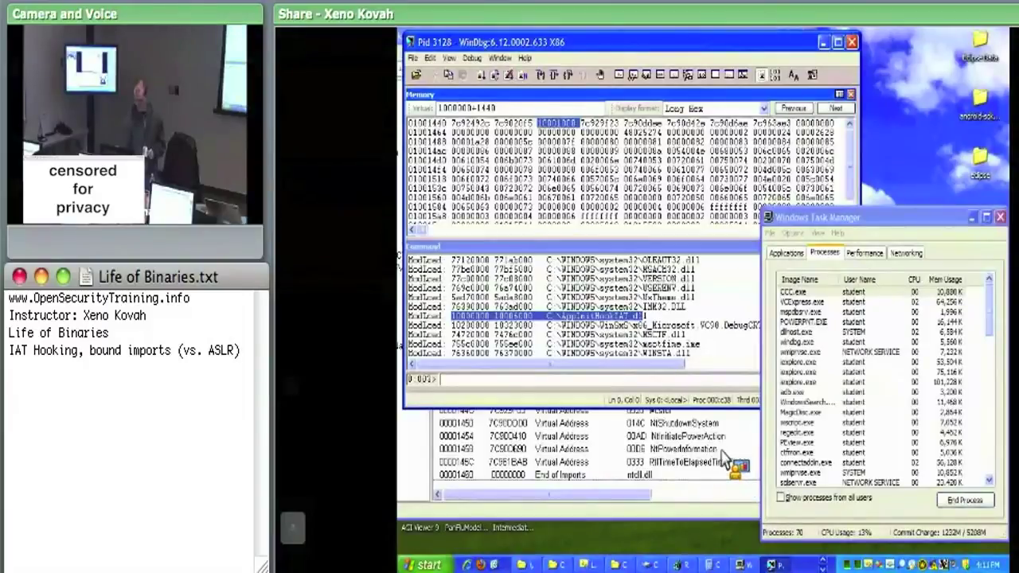
Step: Leave WinDbg and bring up main.cpp of the AppInitHookIAT project in Visual C++ 2008 Express Edition
click(621, 565)
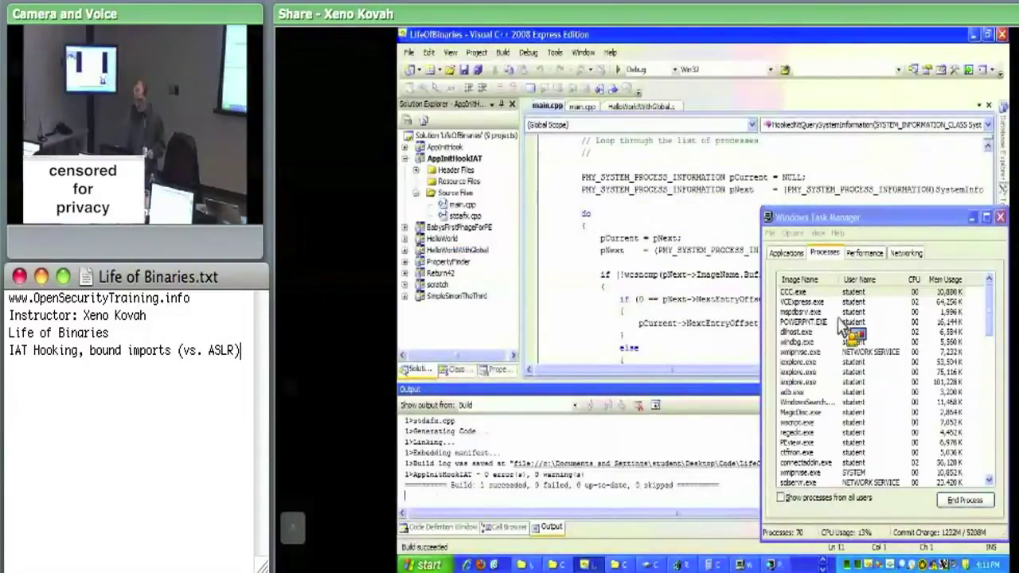
click(772, 565)
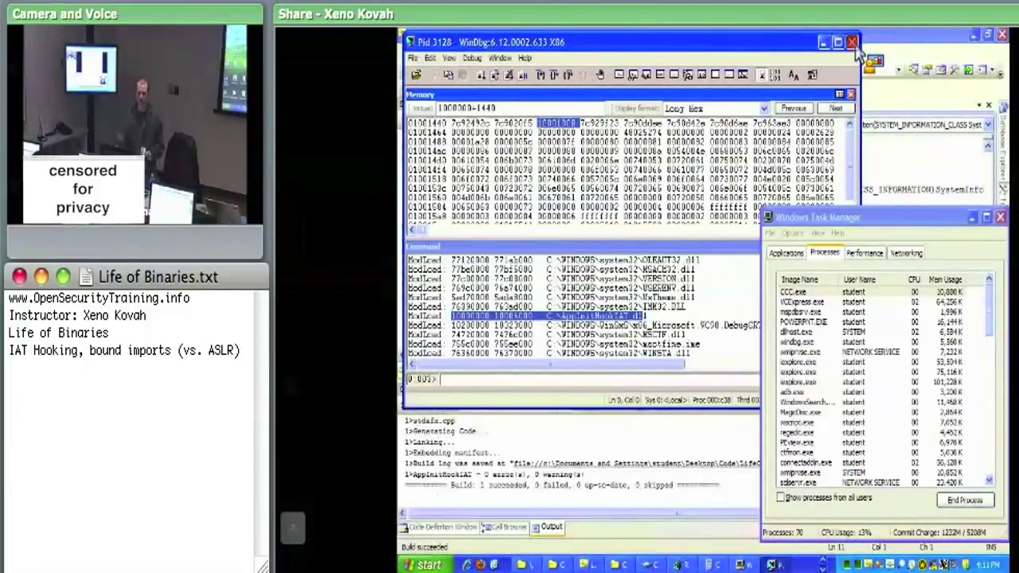
key(super+d)
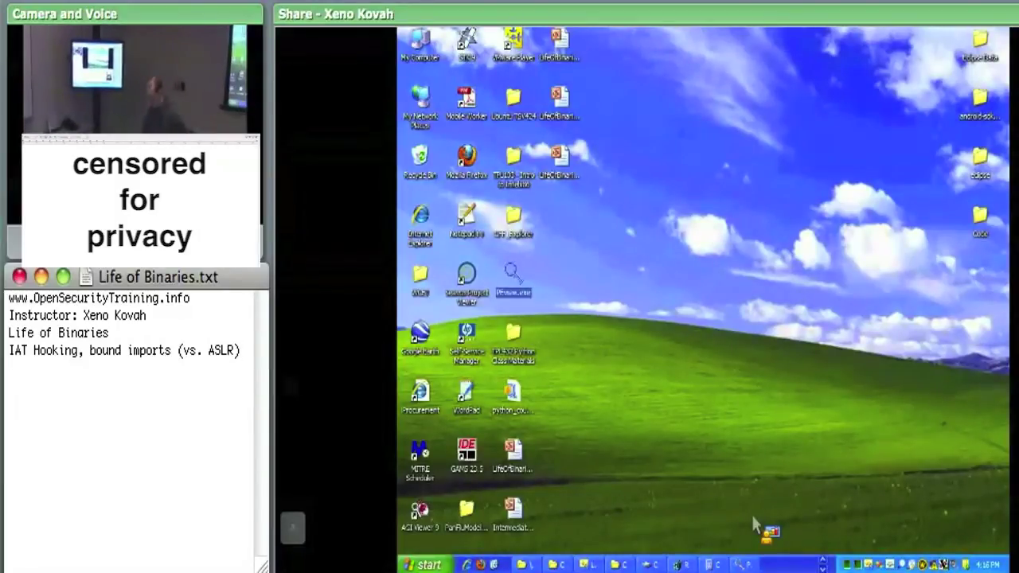
click(587, 564)
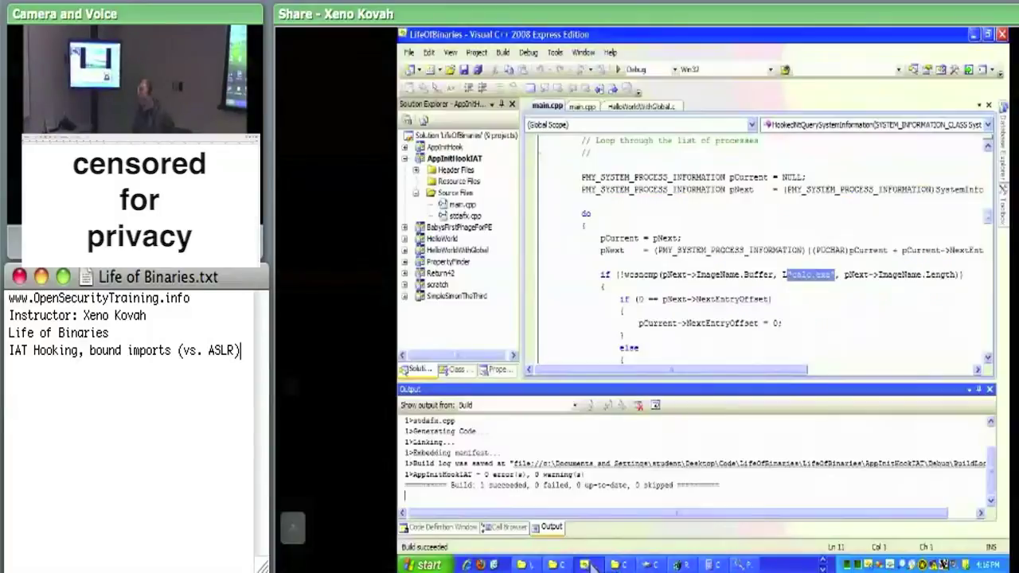
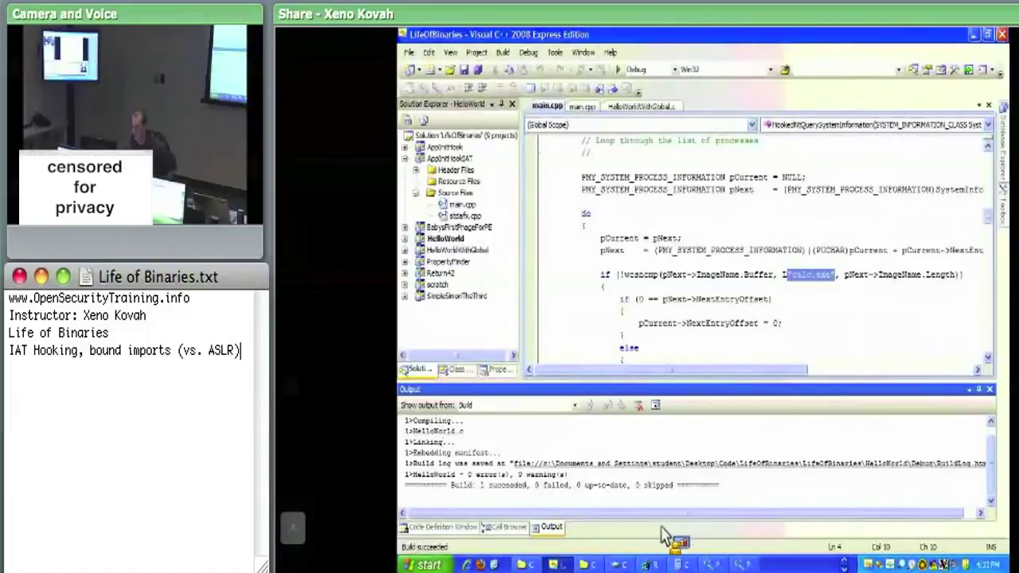
Step: Switch to PEview and open HelloWorld.exe from the LifeOfBinaries Debug folder under Code on the desktop
click(731, 562)
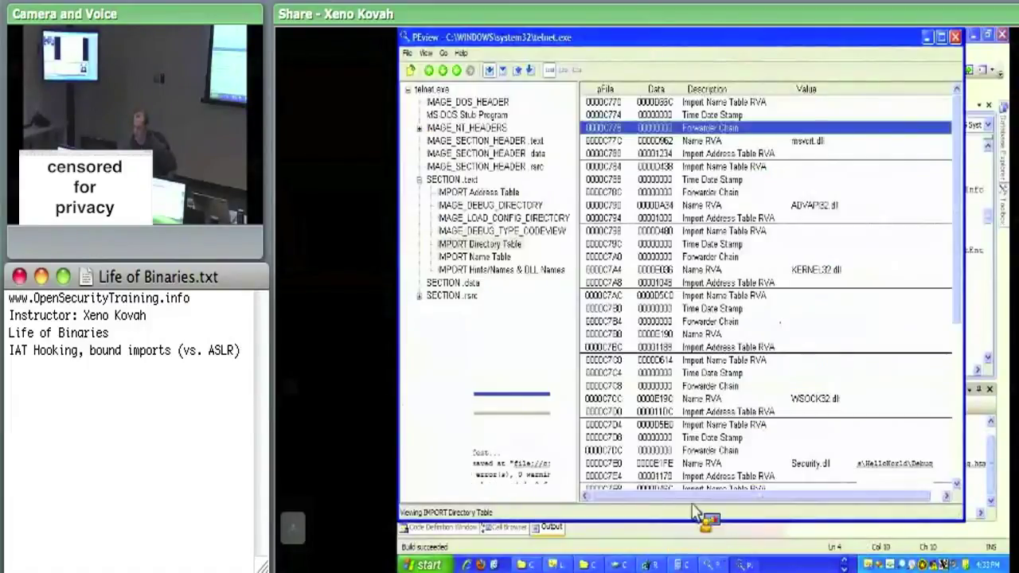
click(406, 52)
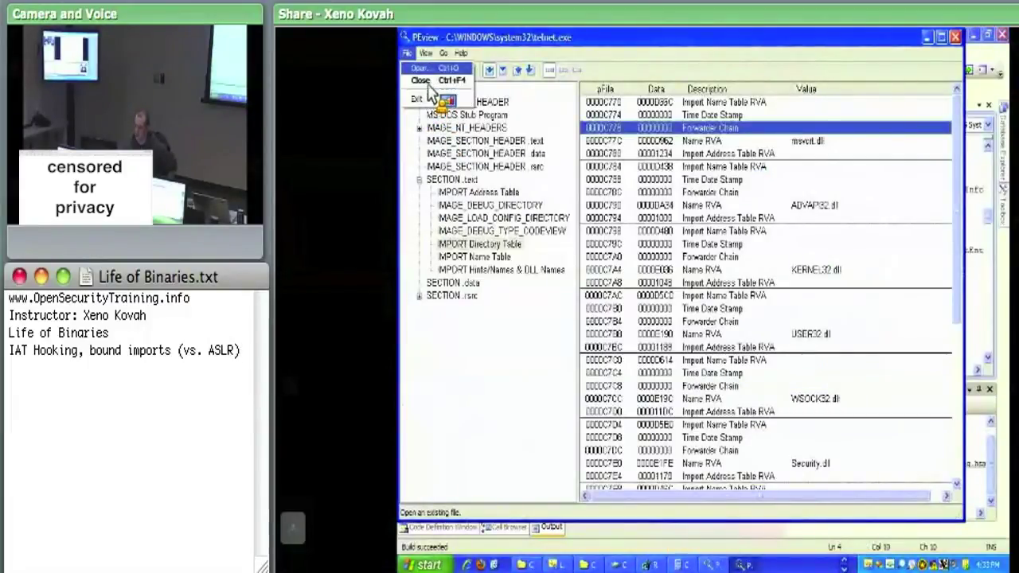
click(422, 68)
click(434, 179)
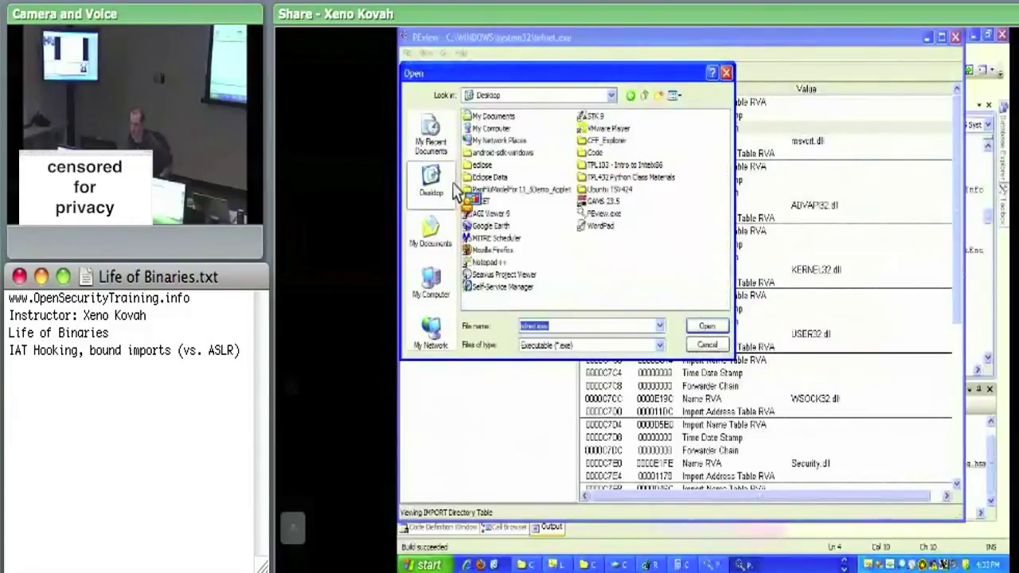
double_click(592, 153)
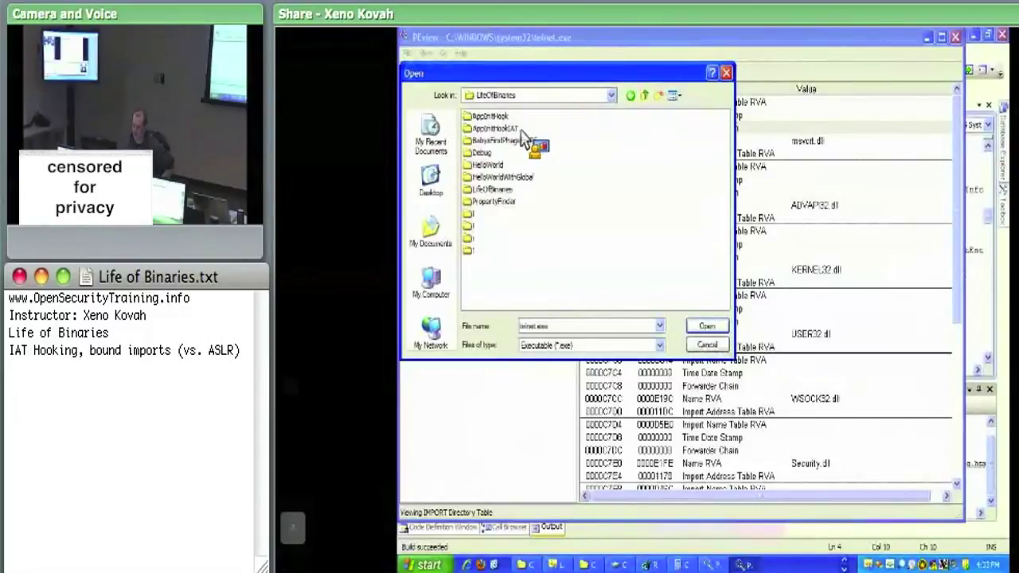
double_click(487, 153)
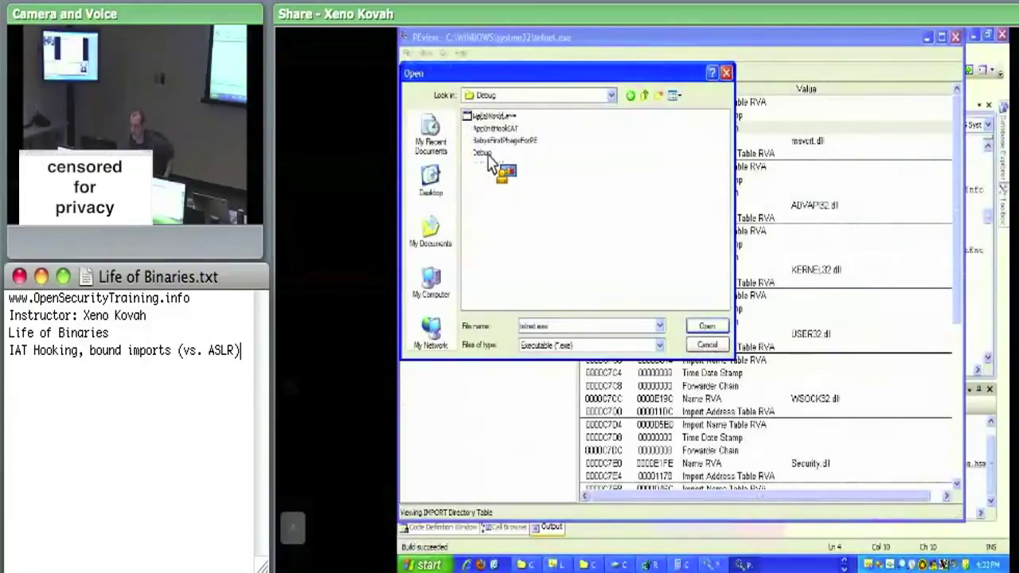
double_click(503, 116)
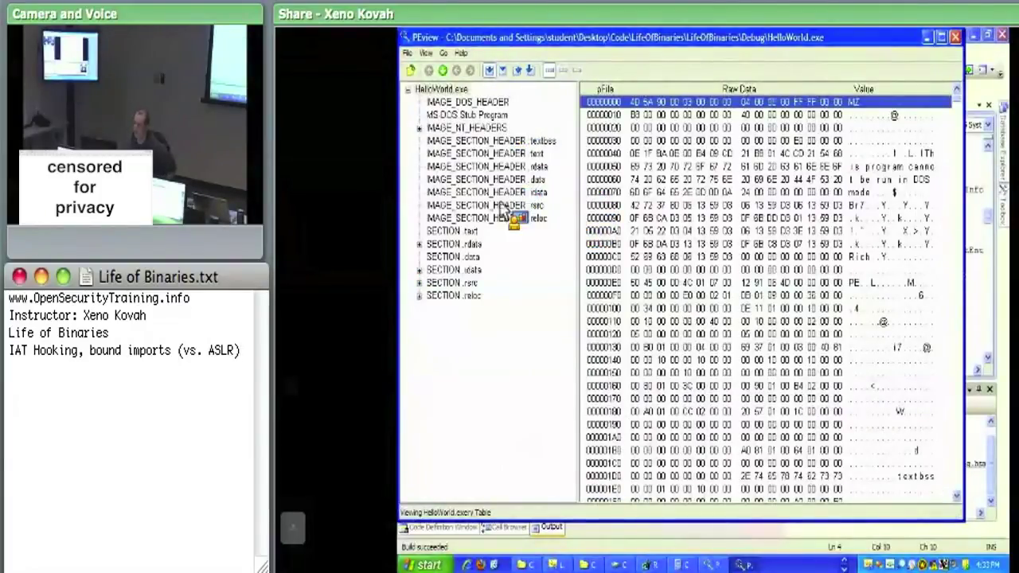
Step: Examine HelloWorld.exe's .idata section header, the .idata import tables and the optional header's BOUND IMPORT Table entry
click(544, 194)
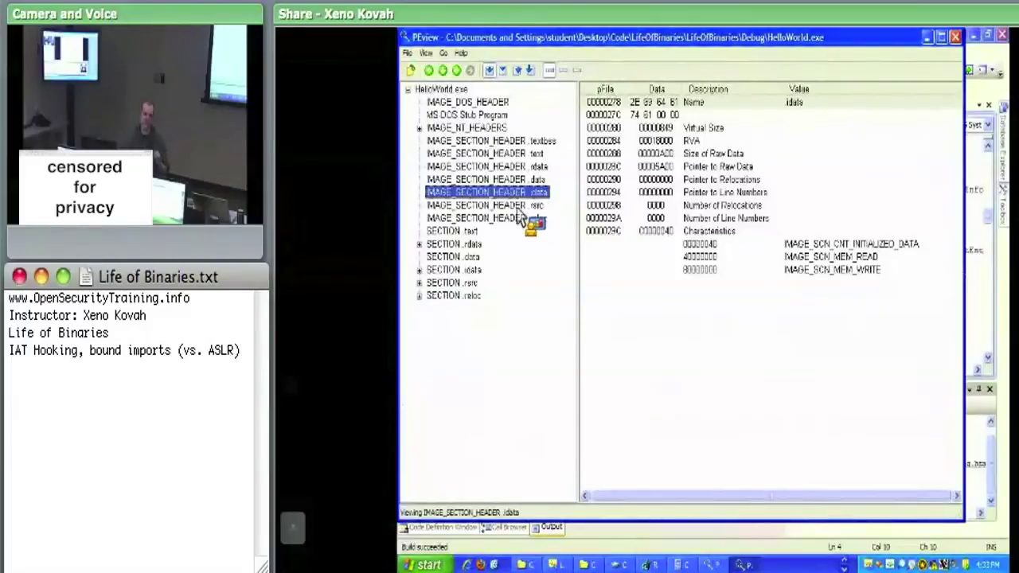
double_click(453, 271)
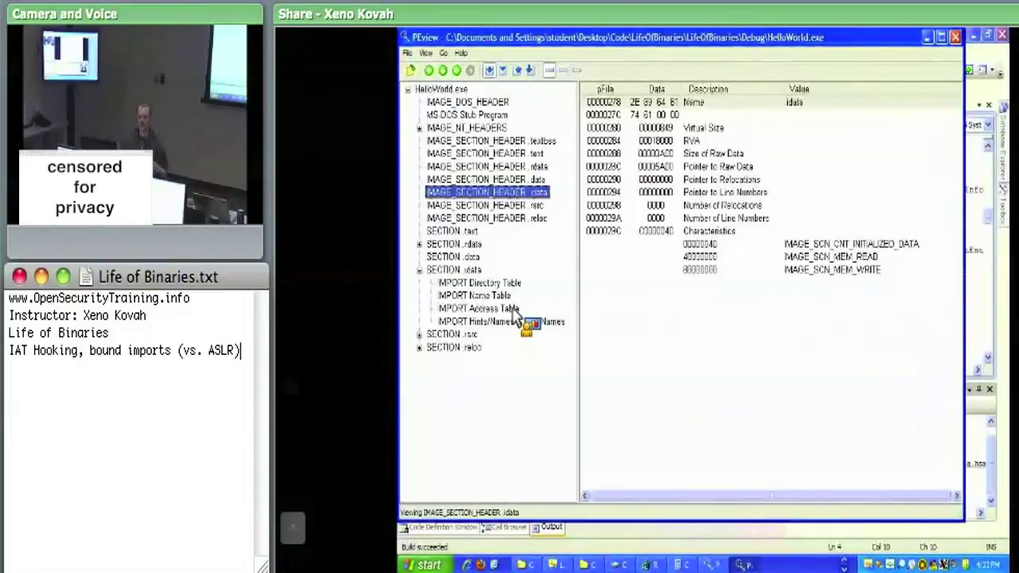
drag(514, 314, 503, 225)
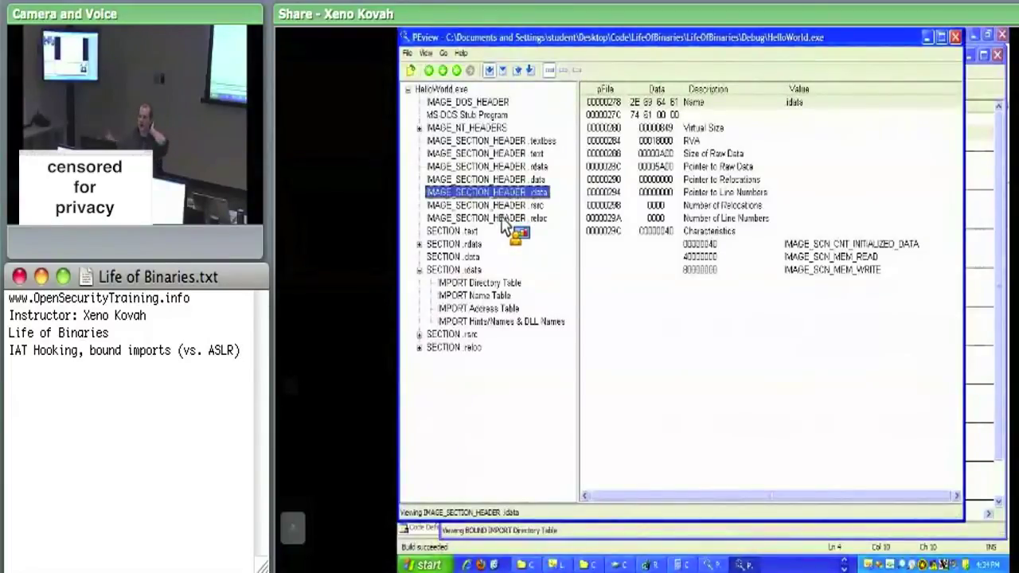
drag(503, 225, 691, 418)
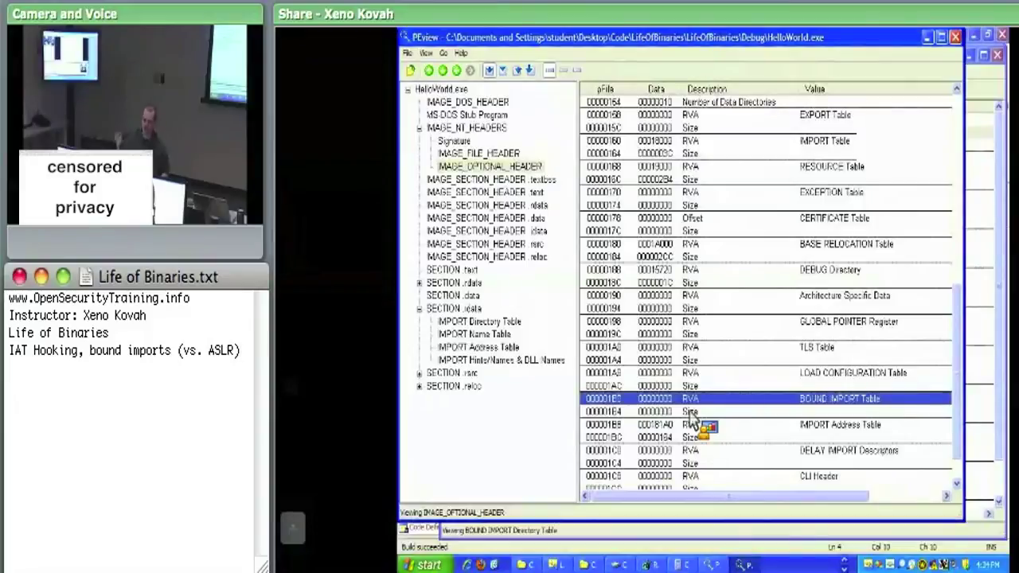
Step: View the Hint/Name entries in HelloWorld.exe's IMPORT Address Table and close the file
drag(691, 418, 421, 63)
click(406, 53)
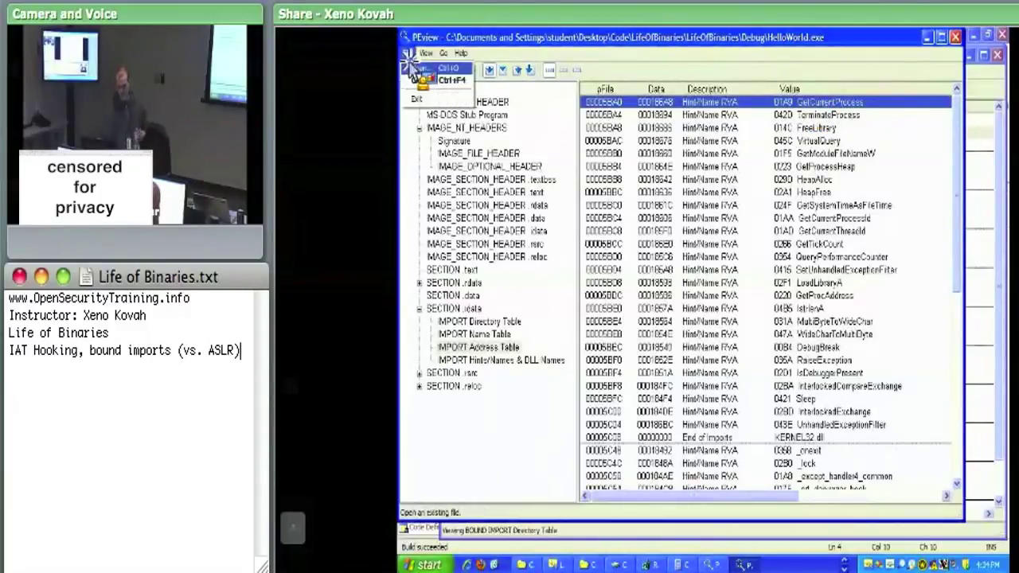
click(438, 82)
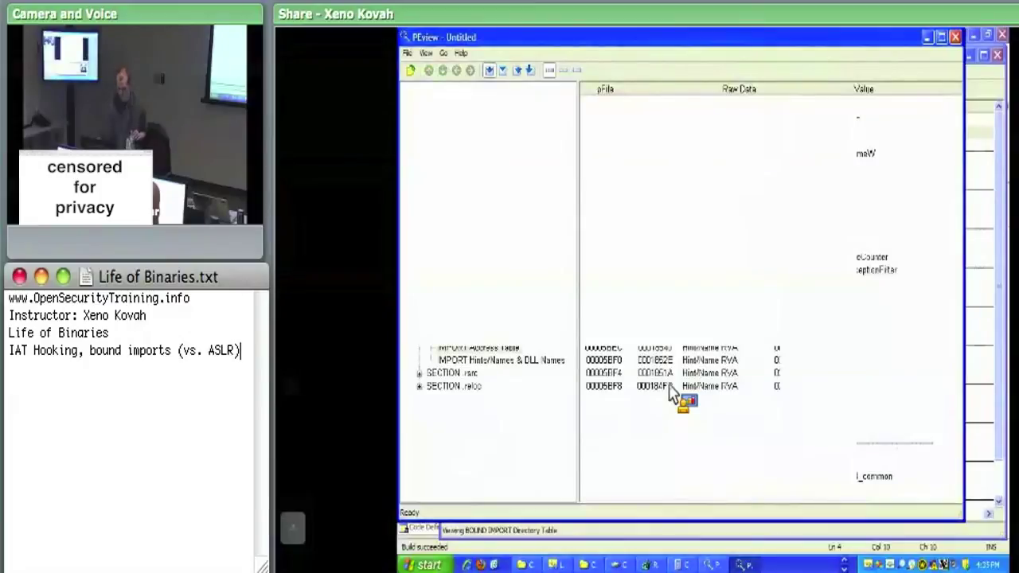
Step: Switch to the desktop and launch CFF Explorer from the CFF_Explorer folder
key(super+d)
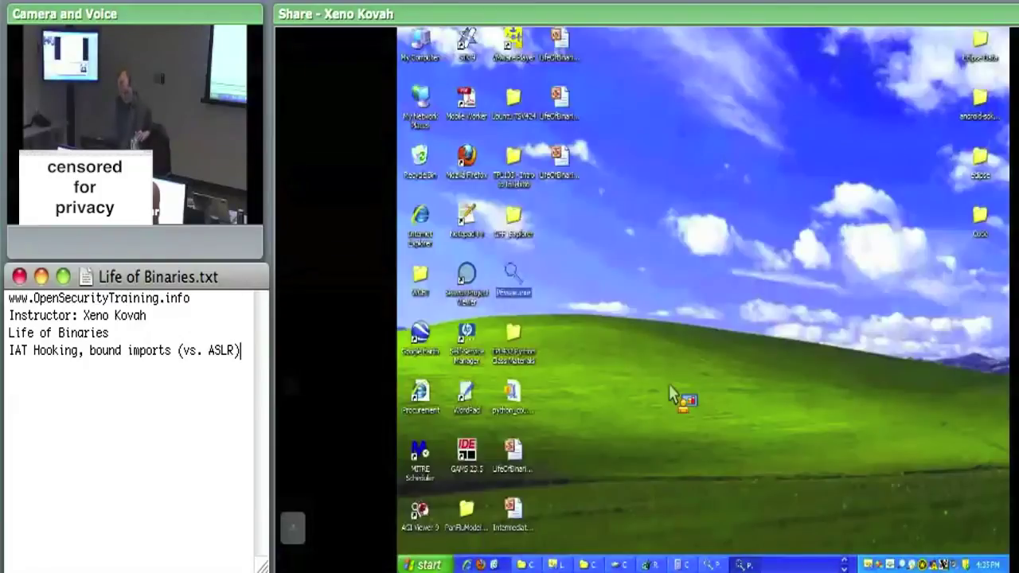
click(624, 424)
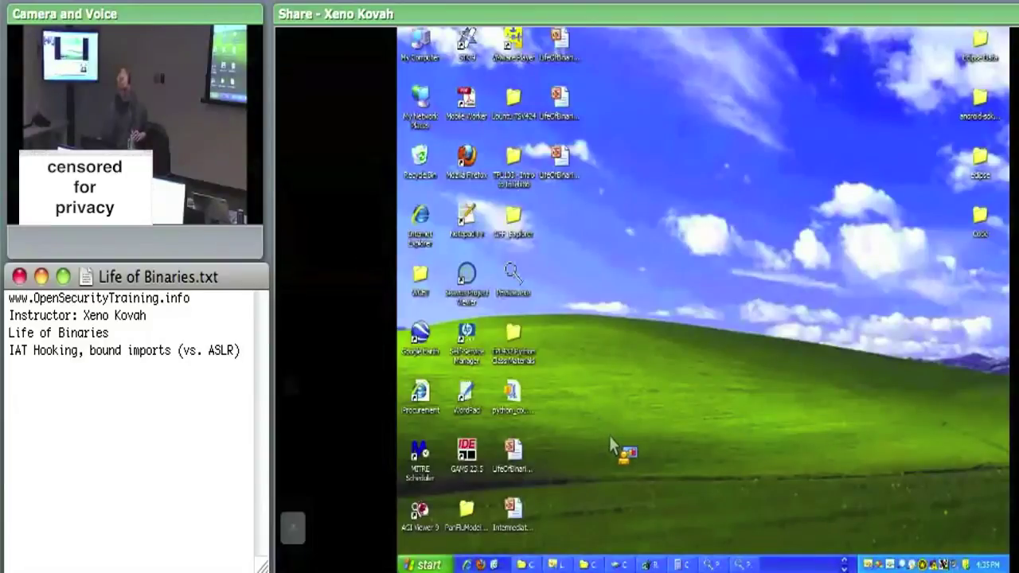
drag(609, 434, 473, 517)
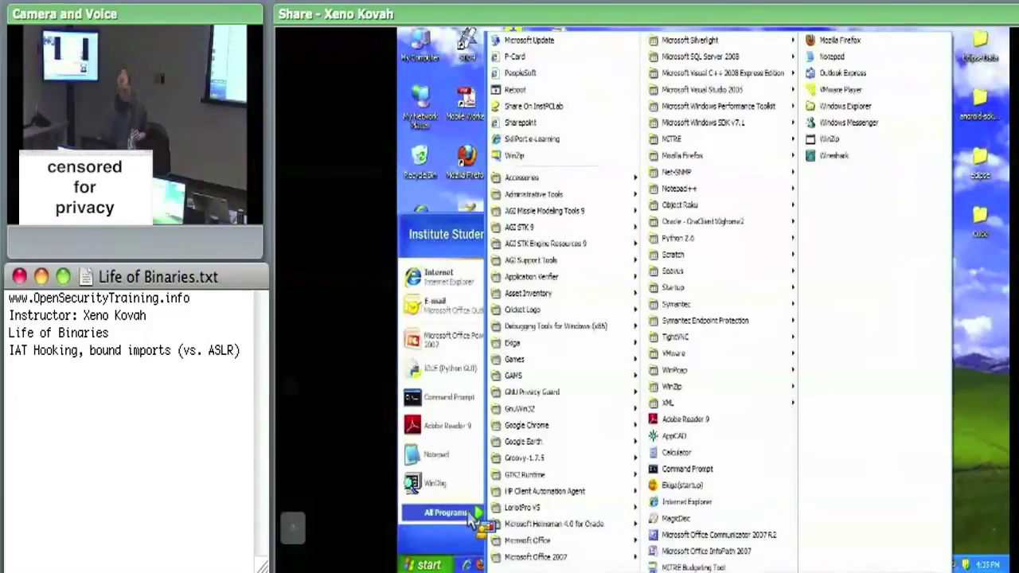
drag(472, 518, 490, 258)
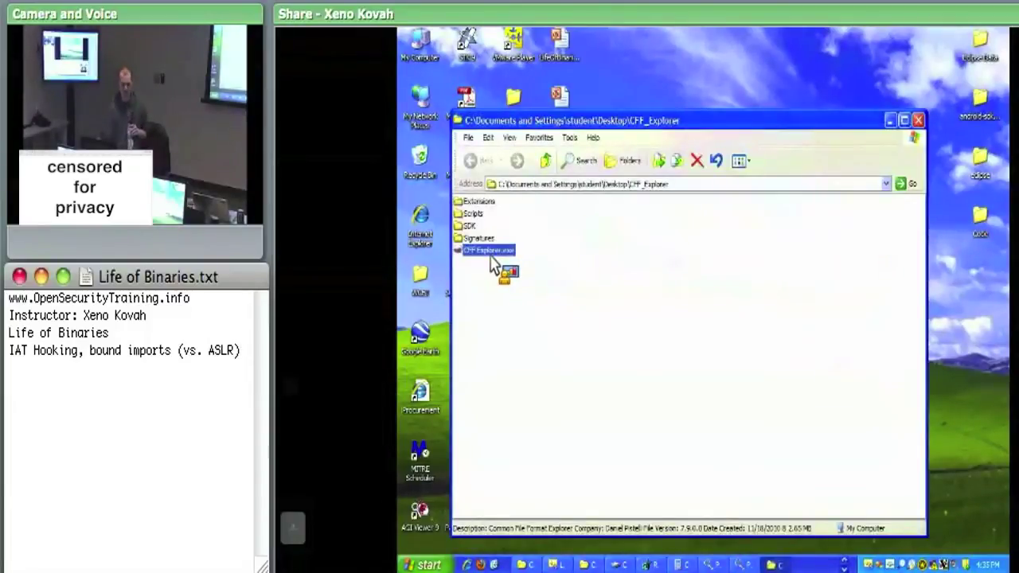
drag(491, 258, 490, 257)
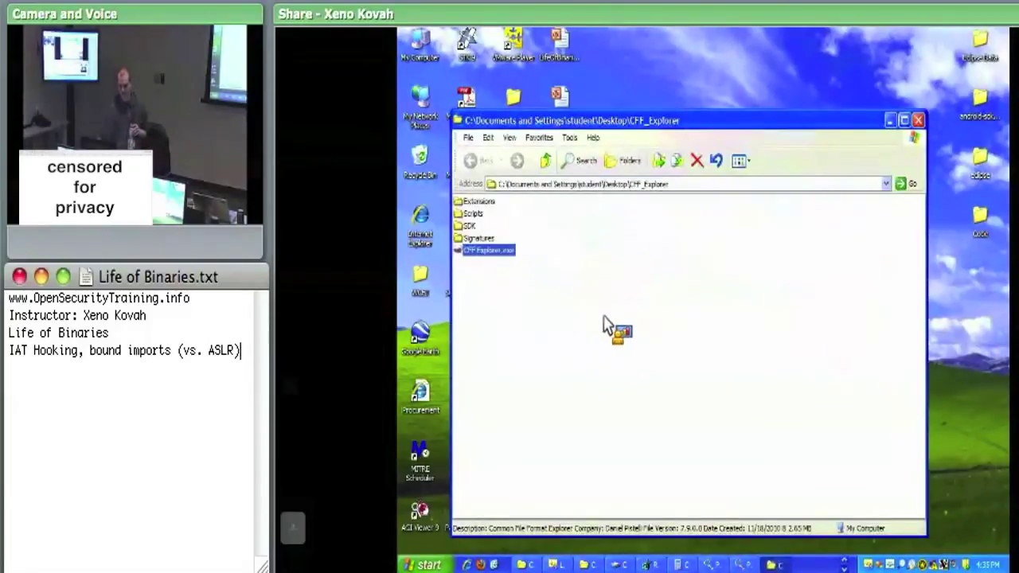
click(733, 310)
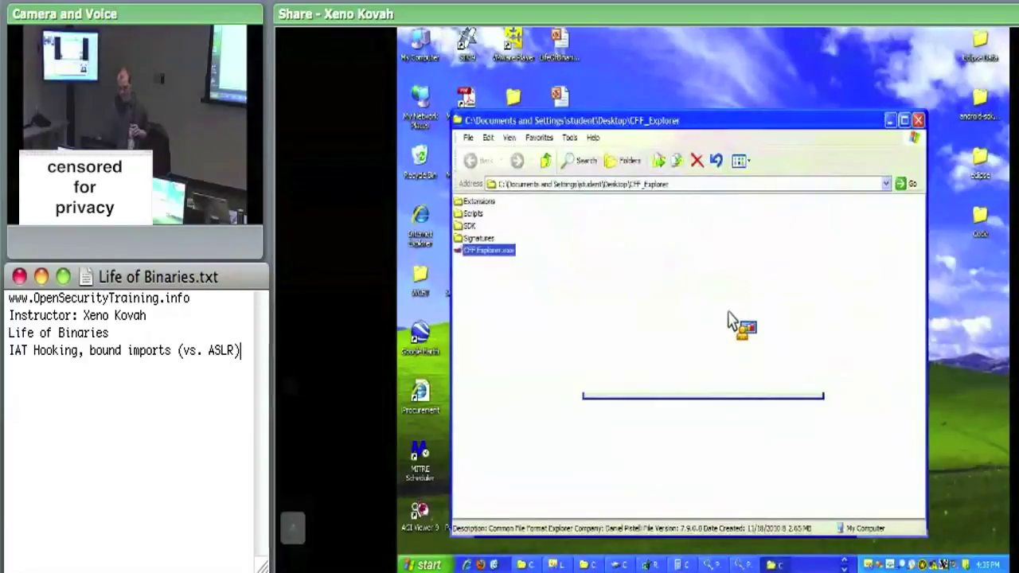
Step: Open HelloWorld.exe from the LifeOfBinaries Debug folder in CFF Explorer
drag(648, 274, 417, 76)
mouse_move(481, 124)
mouse_down()
mouse_move(447, 195)
mouse_move(538, 239)
mouse_move(581, 205)
mouse_move(496, 128)
mouse_move(492, 155)
mouse_move(514, 163)
mouse_move(563, 253)
mouse_move(549, 222)
mouse_up()
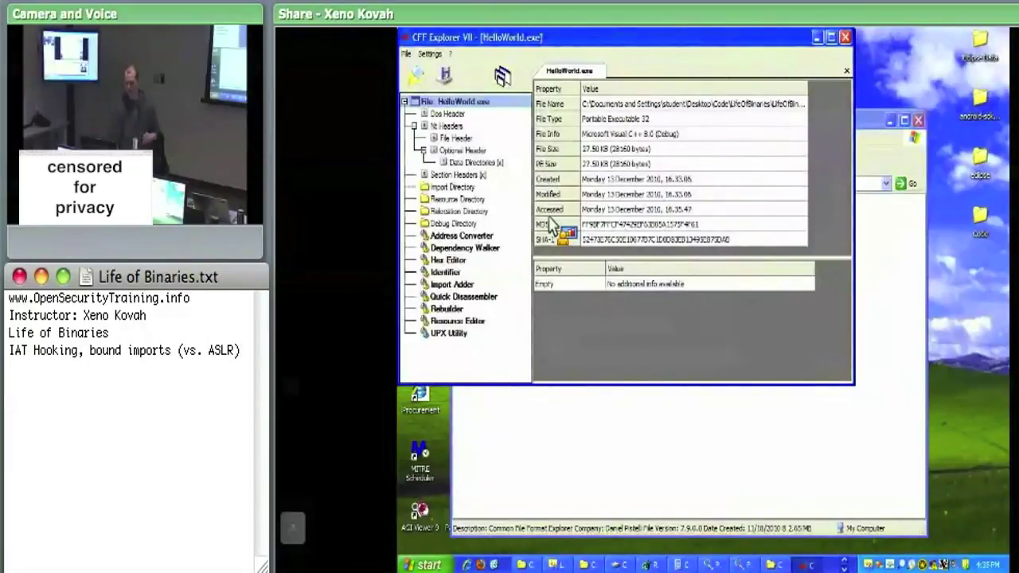
drag(550, 223, 474, 185)
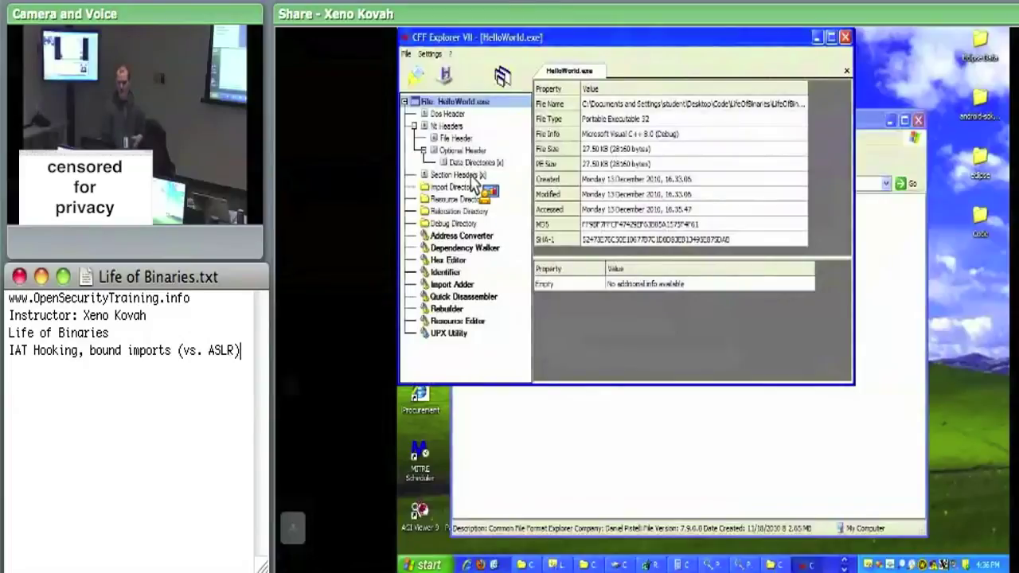
Step: View HelloWorld.exe's section headers, select the .text section and enlarge the window to show all sections and their hex data
click(471, 175)
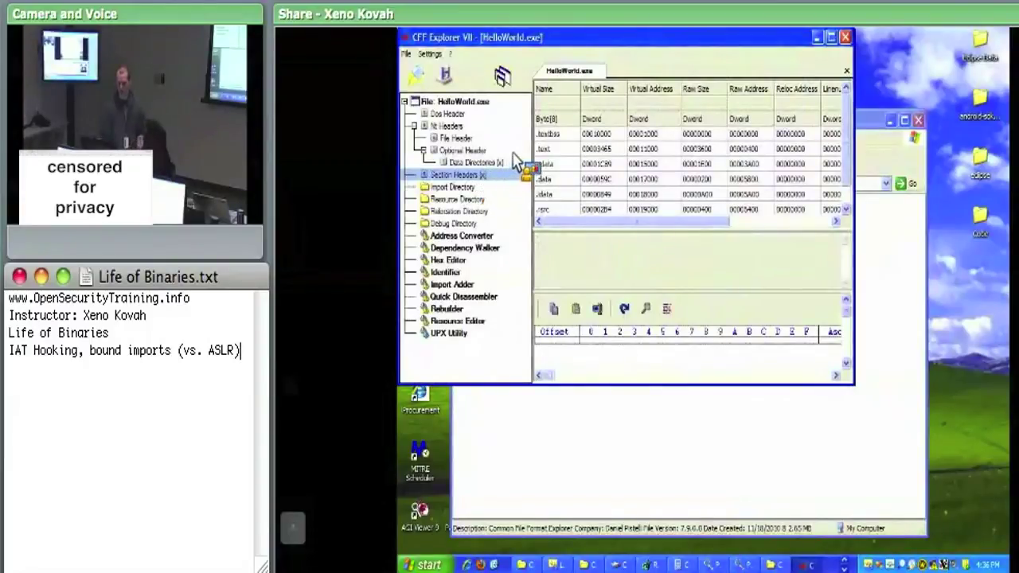
click(560, 150)
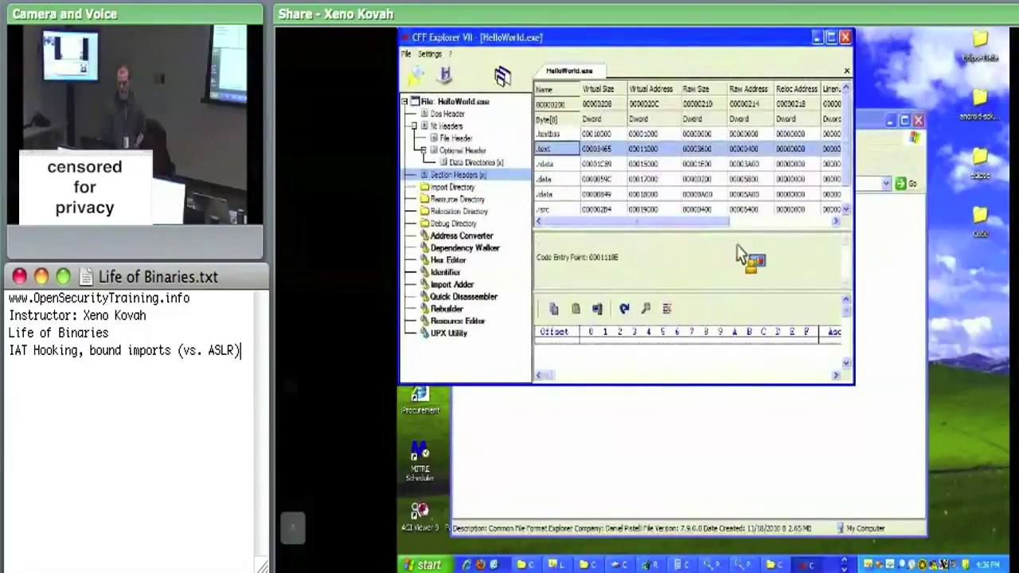
drag(851, 381, 912, 465)
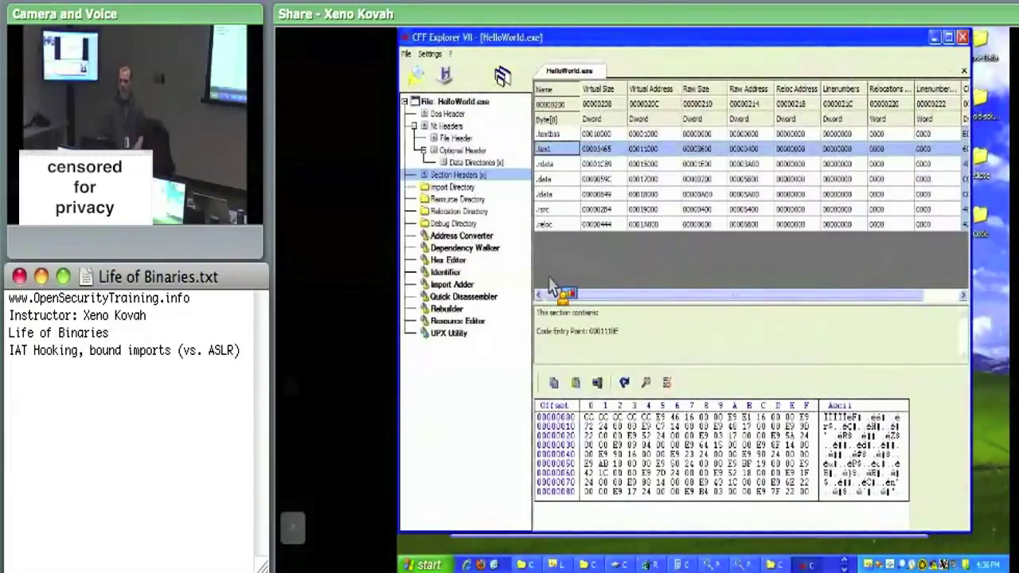
Step: Rebuild HelloWorld.exe in the Rebuilder with only Bind Import Table enabled and Rebuild PE Header disabled
drag(555, 283, 465, 314)
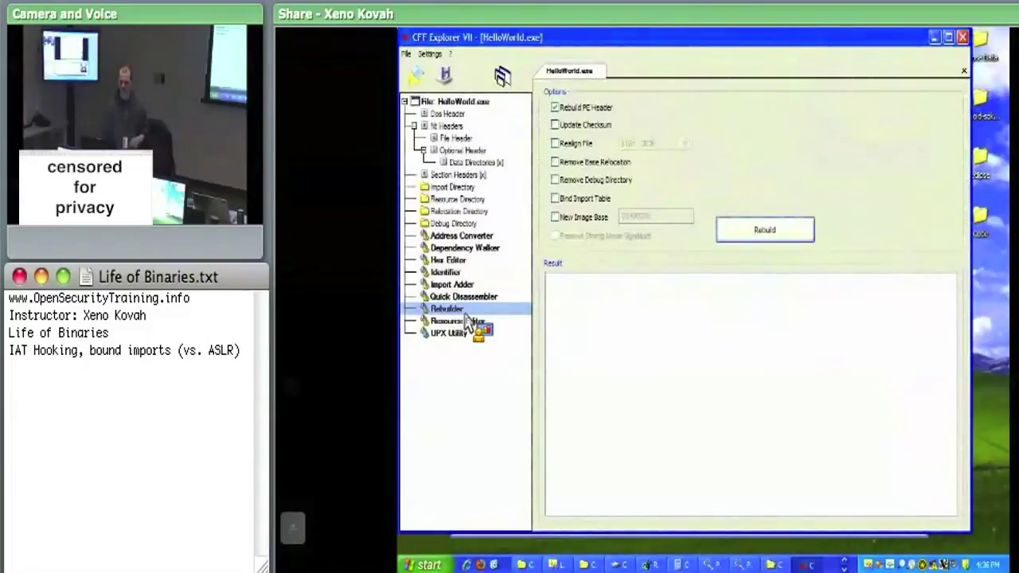
drag(468, 322, 602, 113)
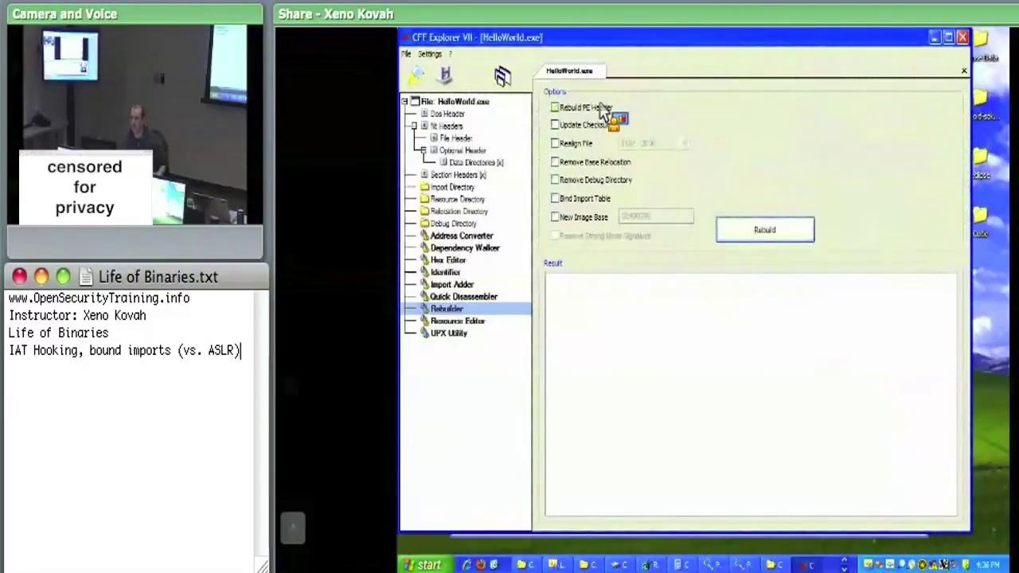
drag(603, 114, 625, 198)
click(625, 197)
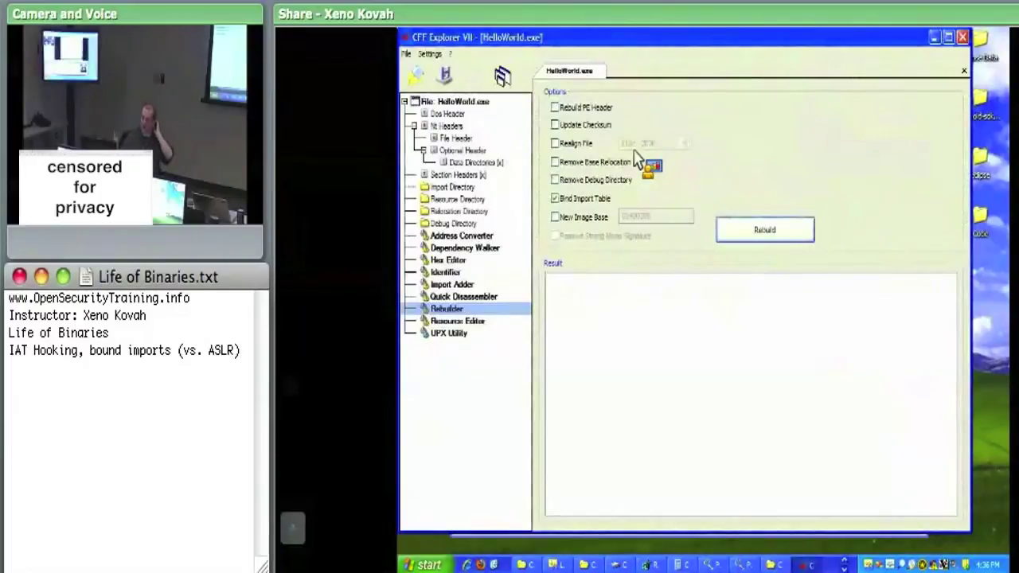
click(766, 227)
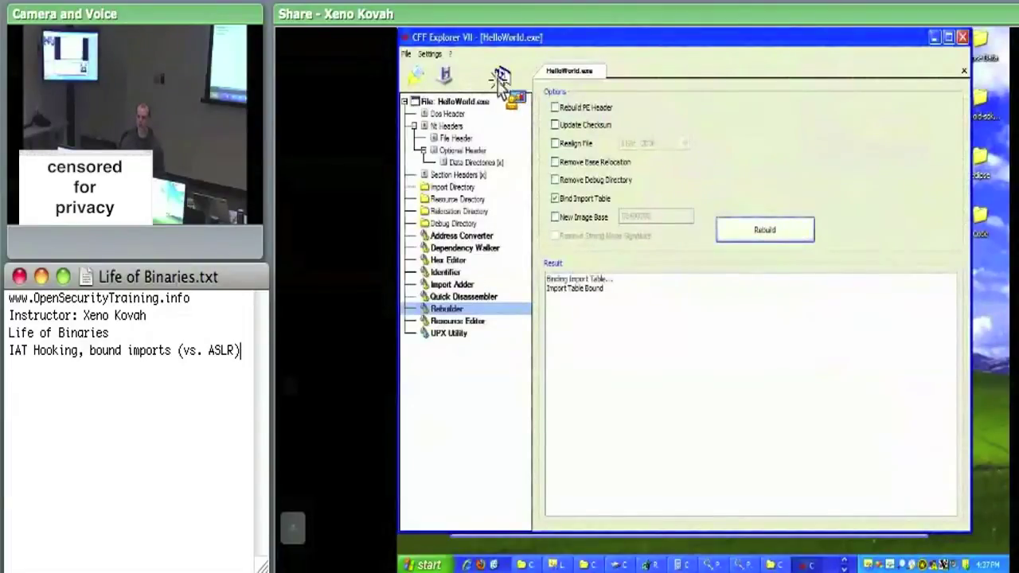
Step: Save the rebuilt HelloWorld.exe and close it in CFF Explorer
click(406, 53)
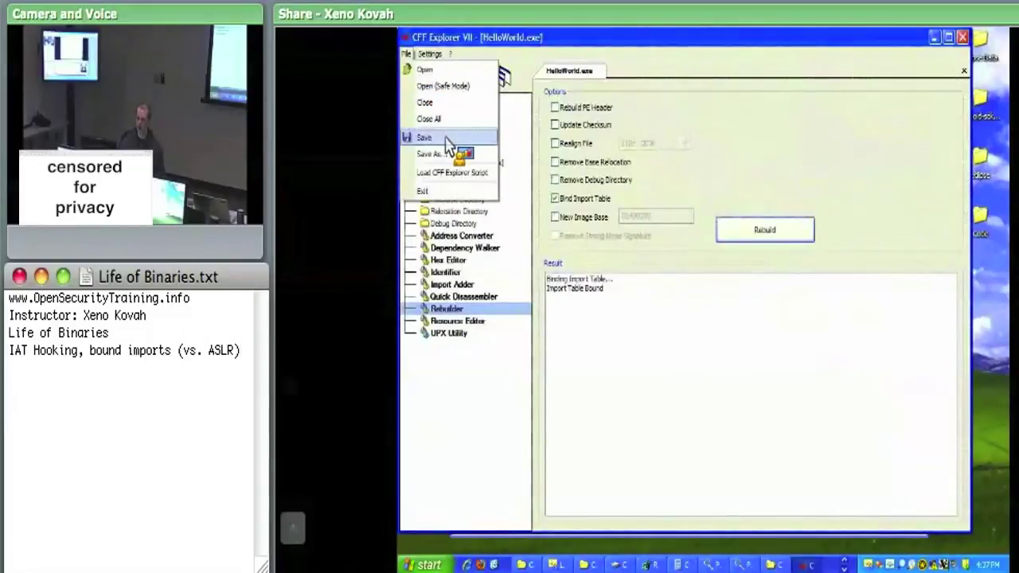
click(445, 137)
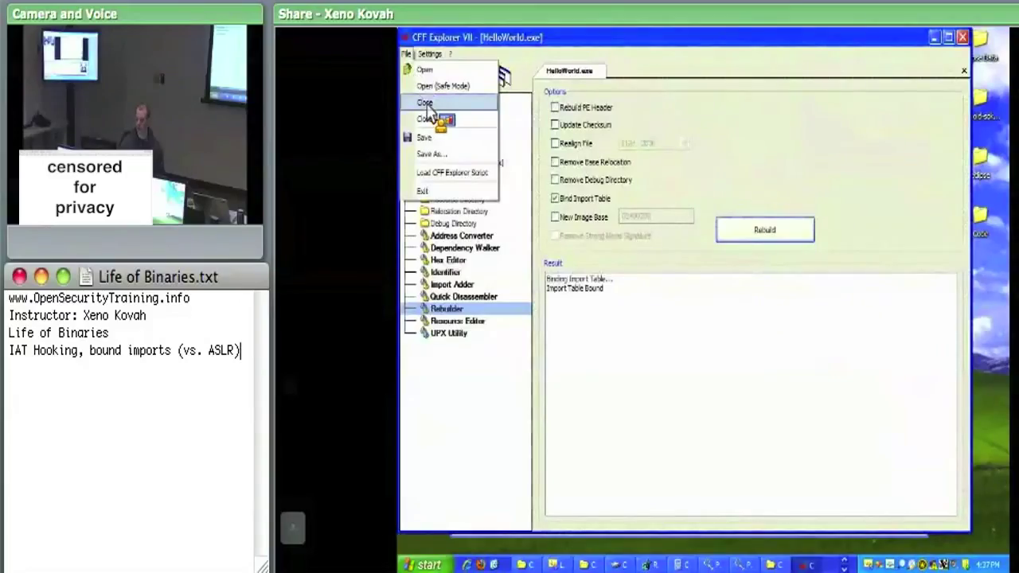
click(426, 104)
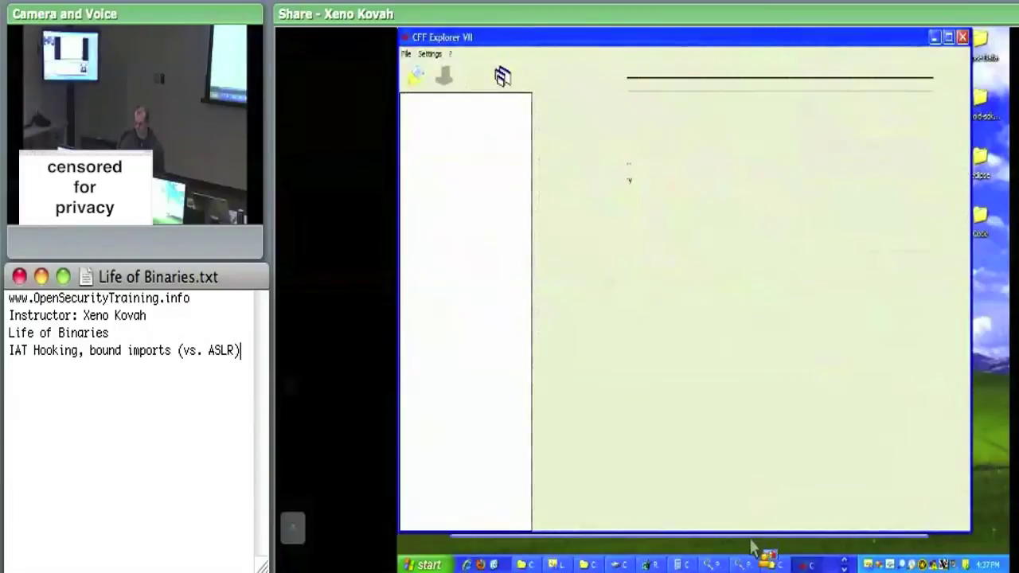
Step: Switch to PEview and open the rebuilt HelloWorld.exe from the Debug folder
click(744, 564)
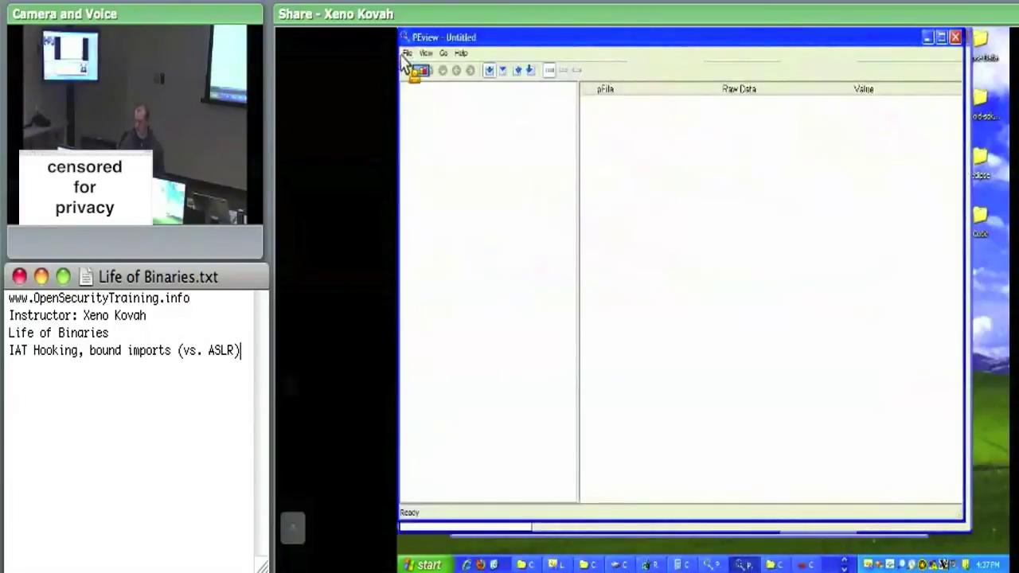
click(407, 53)
click(428, 71)
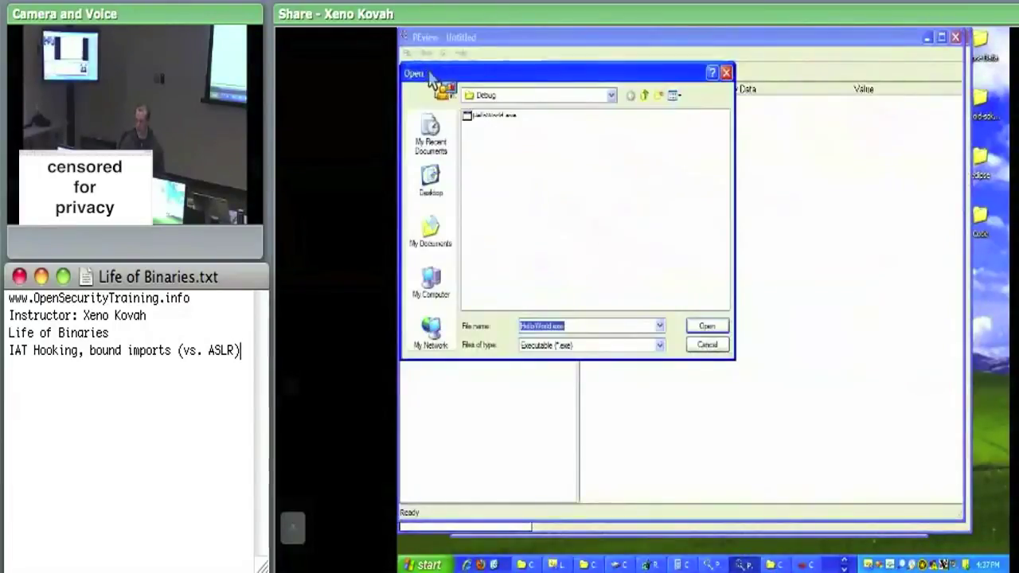
click(495, 116)
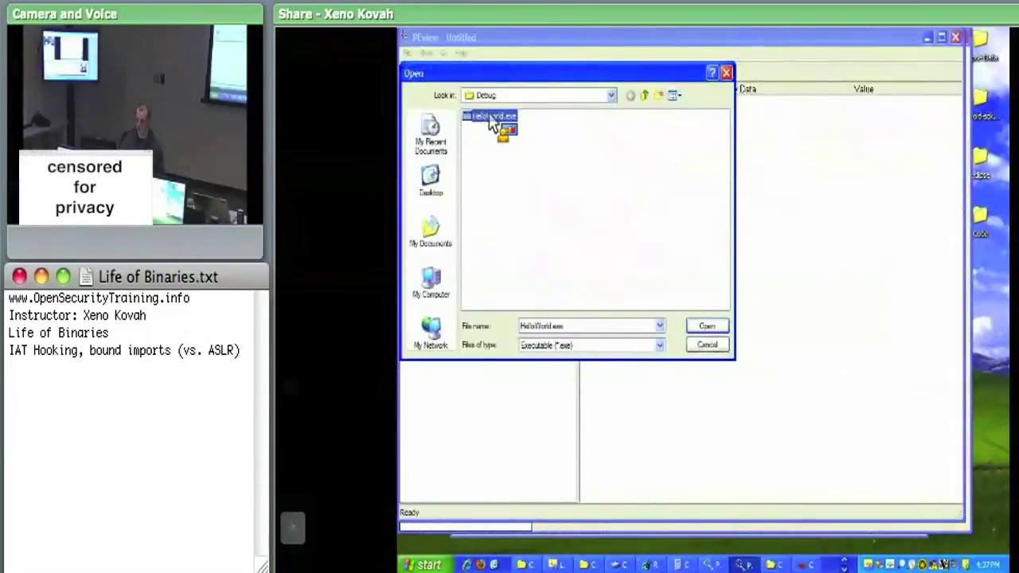
double_click(492, 118)
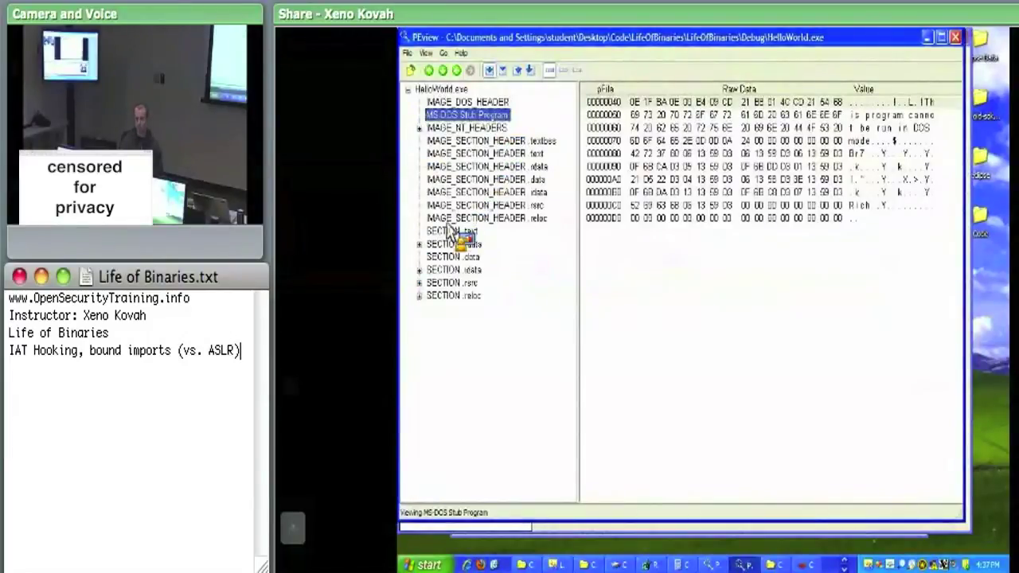
Step: Expand the .idata section and view HelloWorld.exe's Import Address Table
click(419, 270)
click(478, 308)
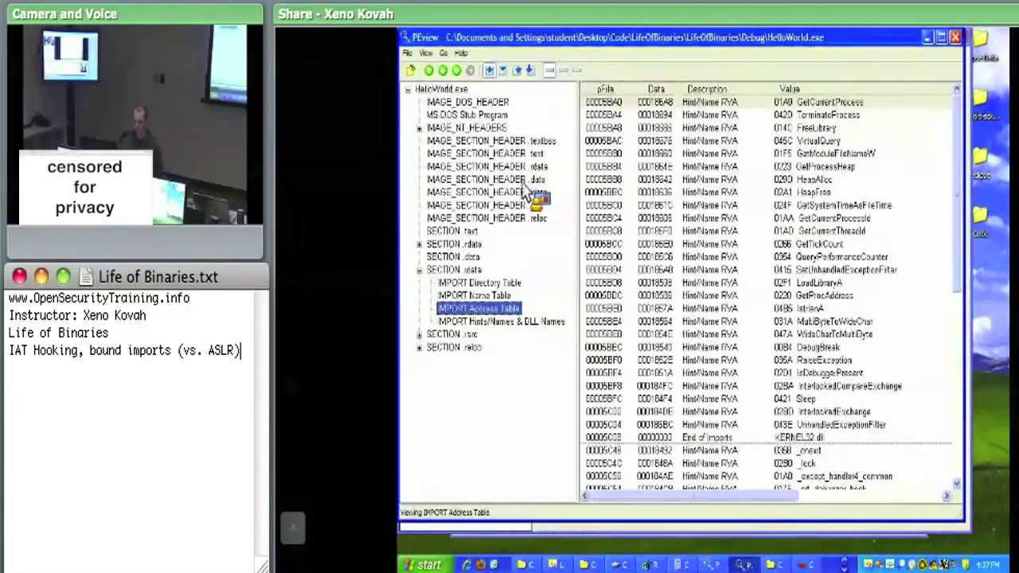
Step: Switch to CFF Explorer with HelloWorld.exe loaded and rebuild it with both Rebuild PE Header and Bind Import Table enabled
drag(427, 88, 457, 111)
click(456, 309)
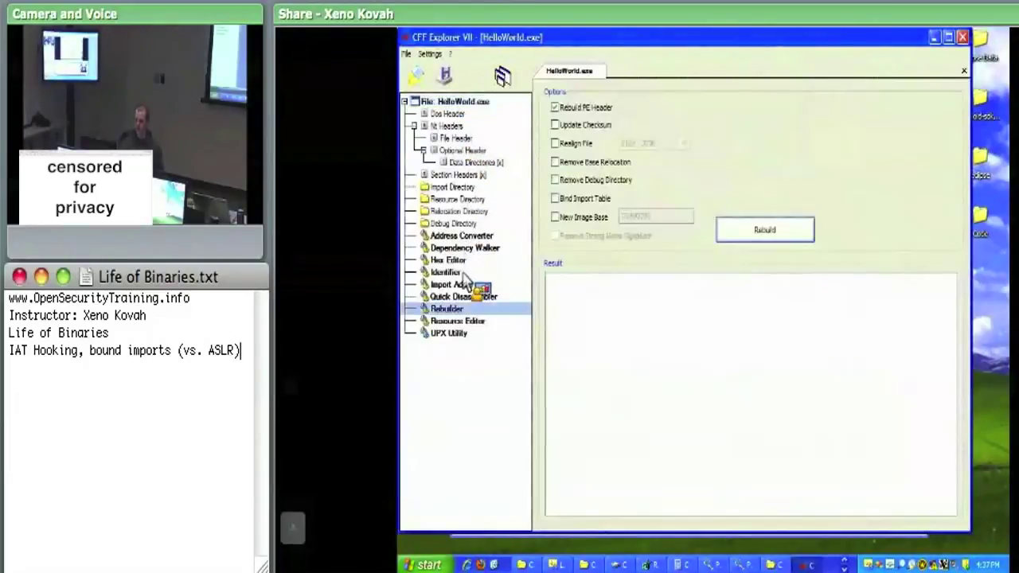
click(602, 199)
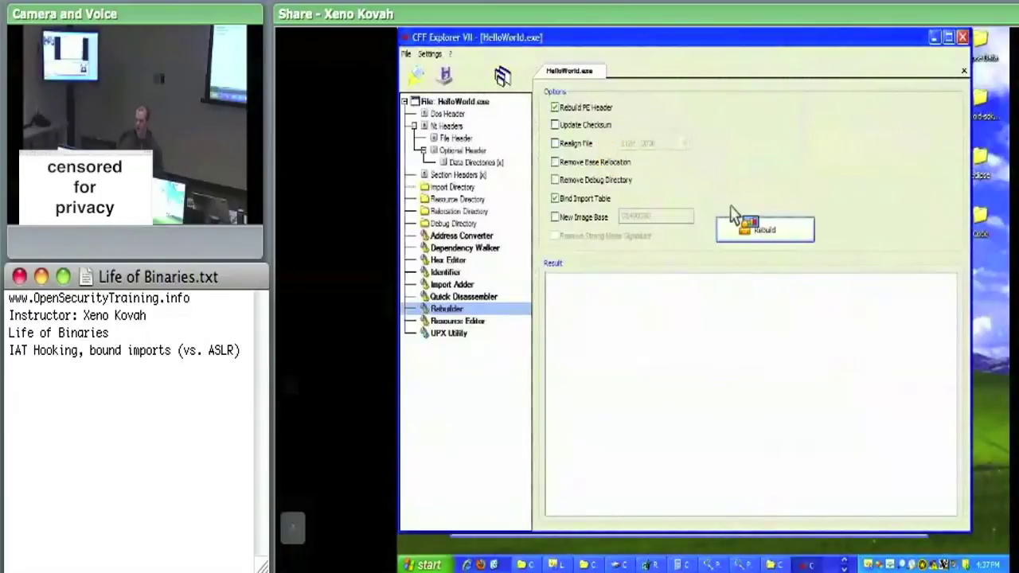
click(766, 235)
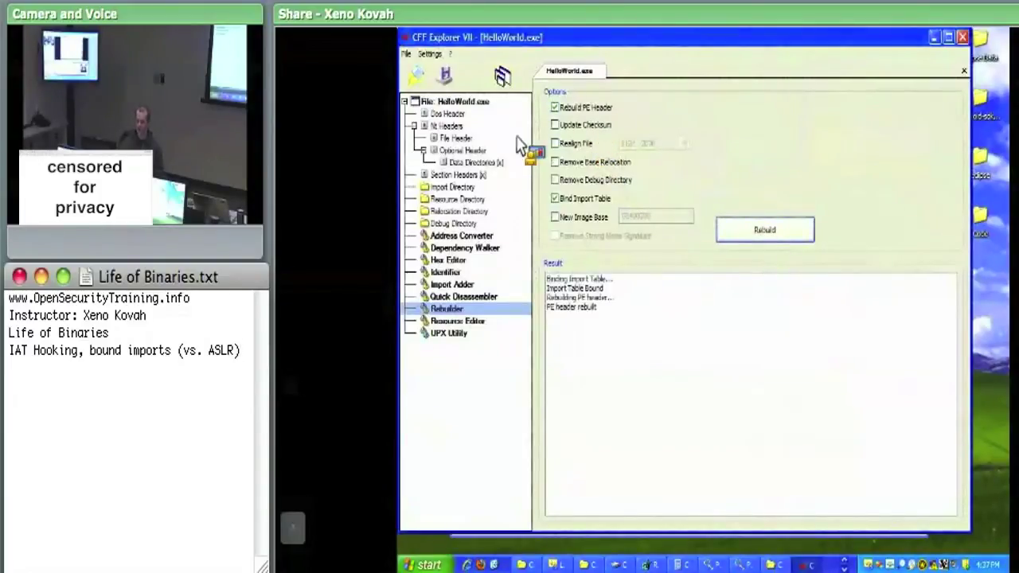
Step: Save the rebuilt HelloWorld.exe, overwriting the original file
click(406, 54)
click(424, 137)
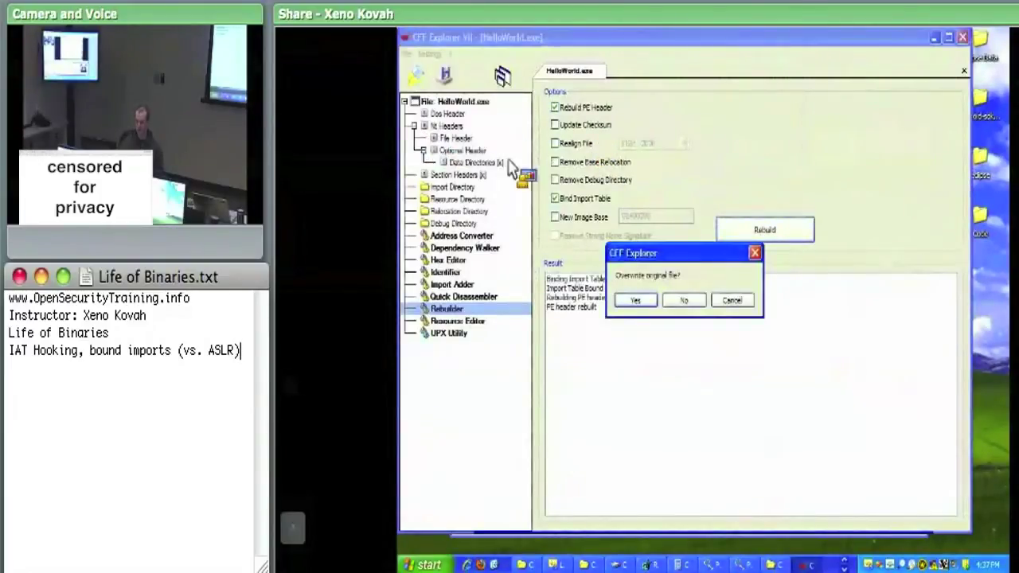
click(643, 297)
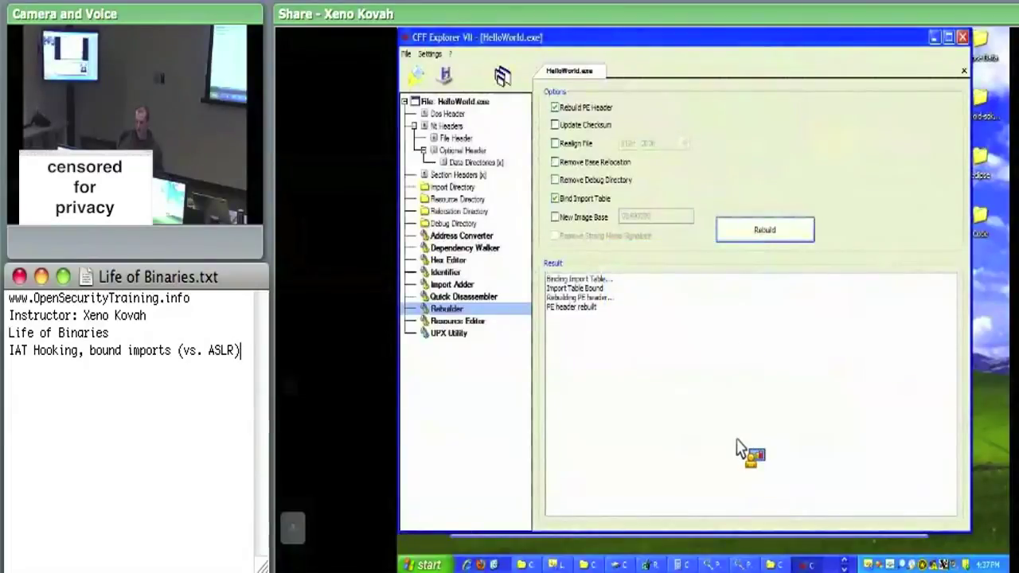
Step: Switch to PEview and open the newly saved HelloWorld.exe from the Debug folder
click(754, 558)
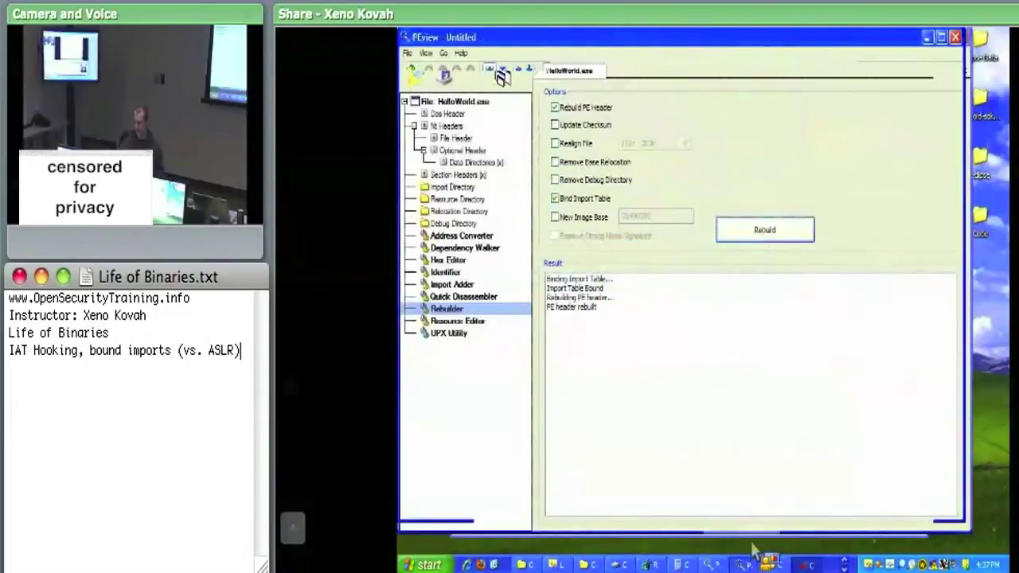
click(406, 53)
click(422, 68)
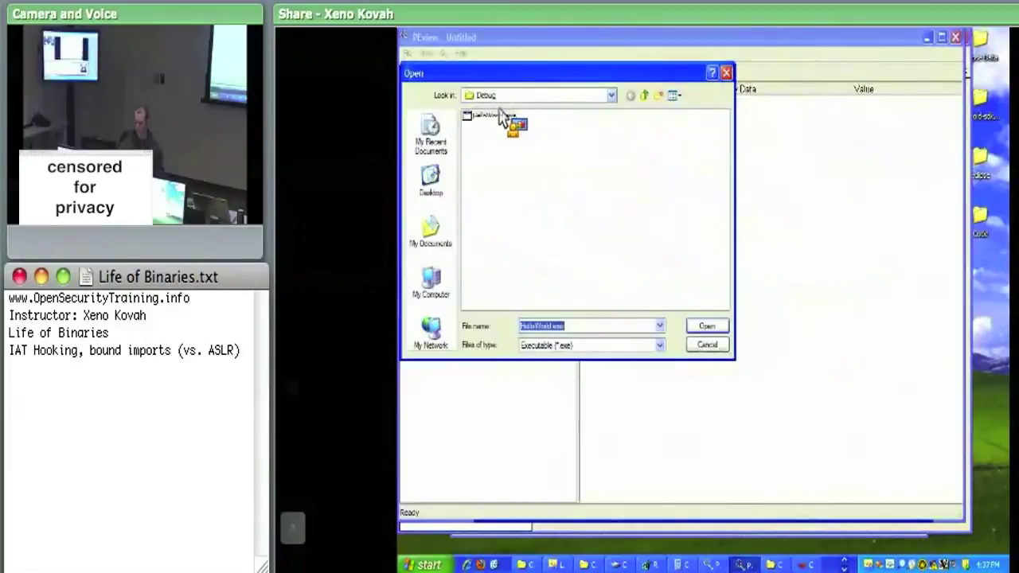
double_click(493, 116)
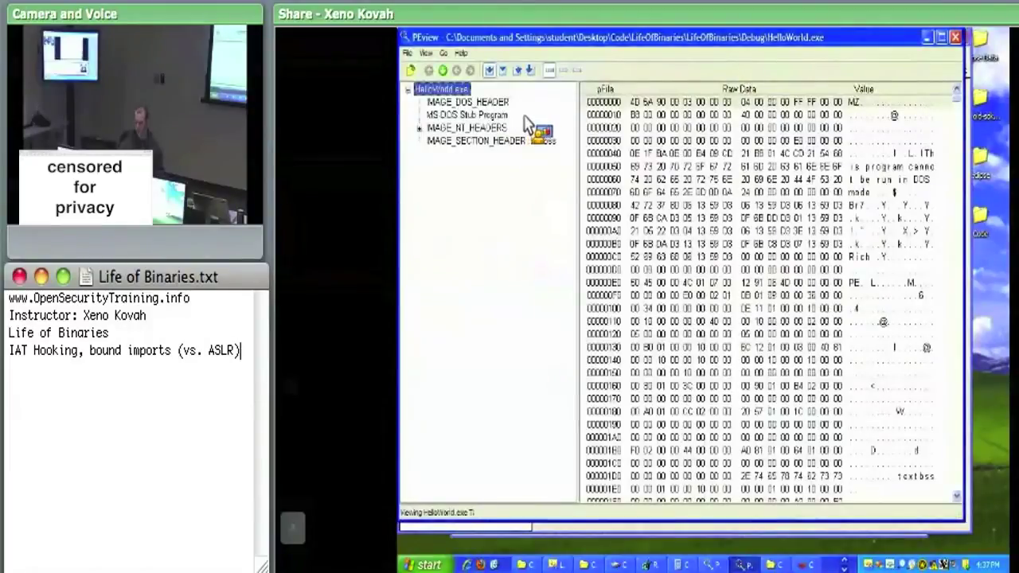
Step: Expand the NT headers and view the .textbss section header and the optional header of HelloWorld.exe
click(420, 128)
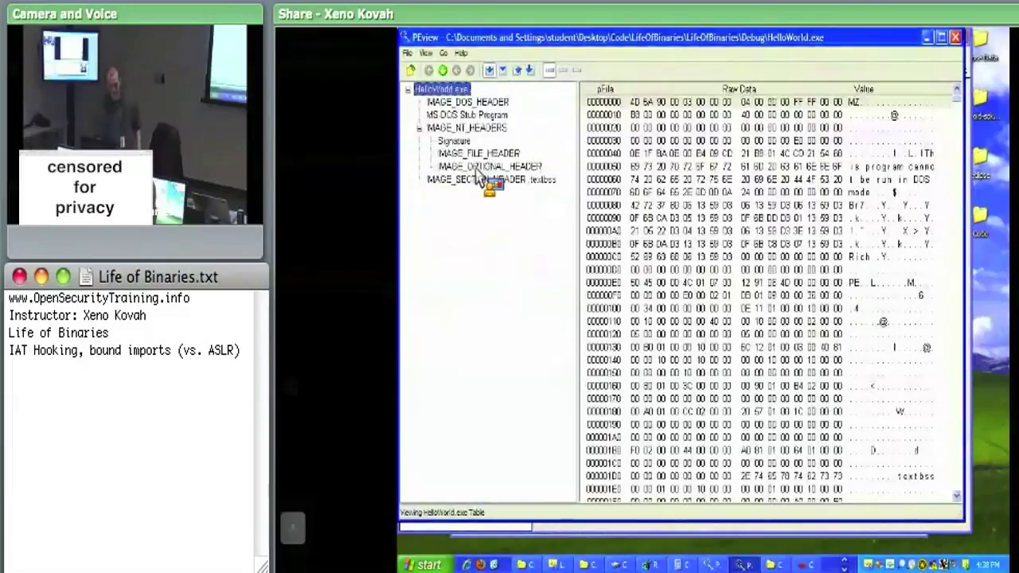
click(544, 182)
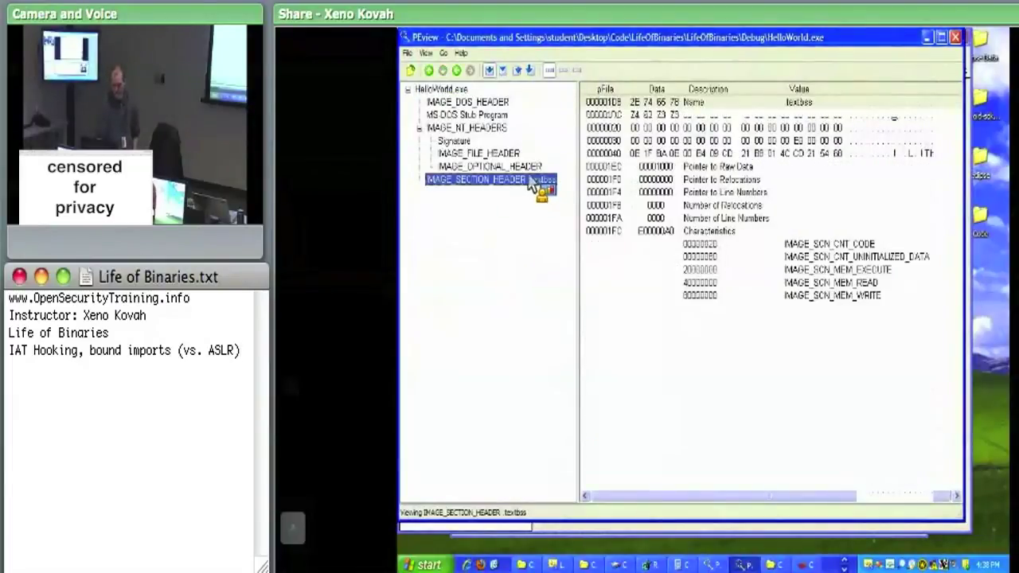
click(498, 167)
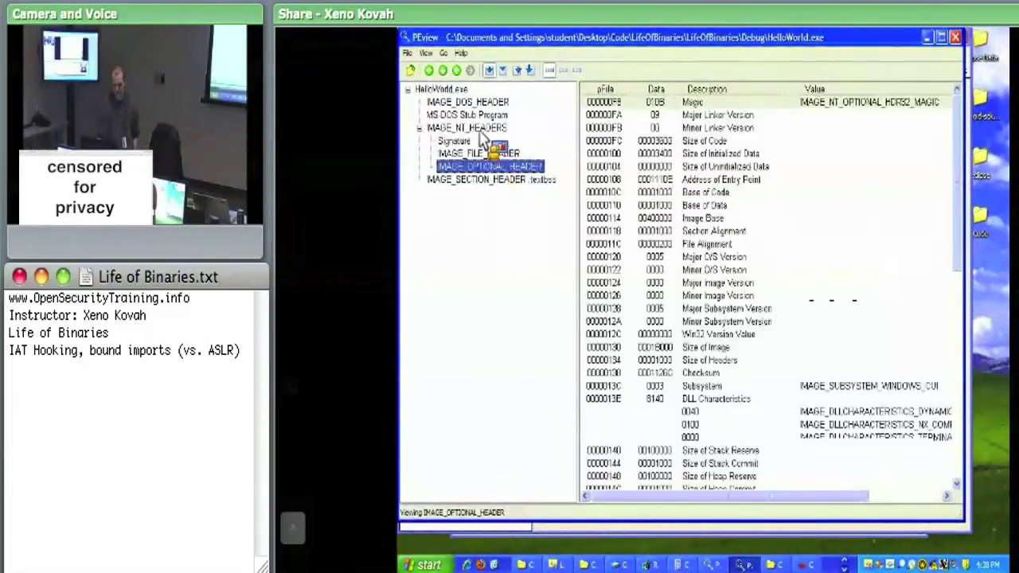